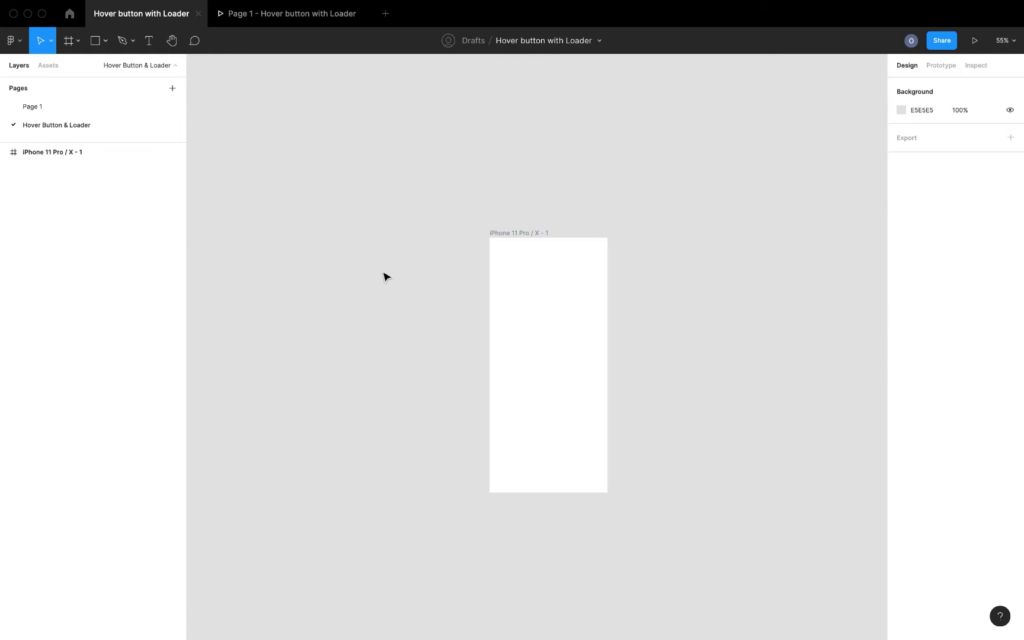
Step: Draw a new frame beside the iPhone 11 Pro / X frame and set its size to 200 × 200
left_click(73, 43)
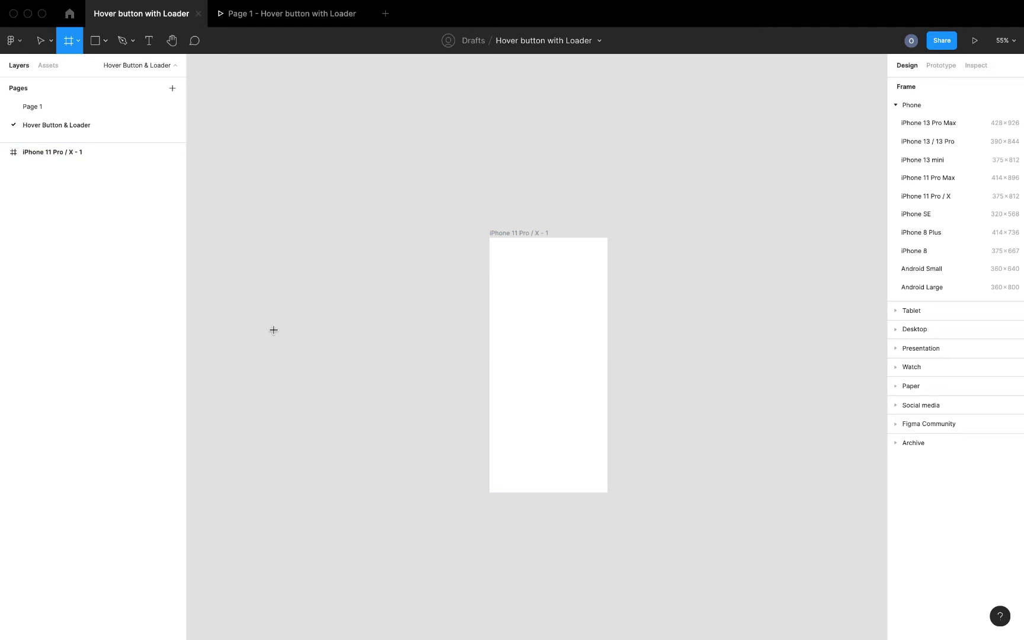
left_click_drag(303, 335, 368, 394)
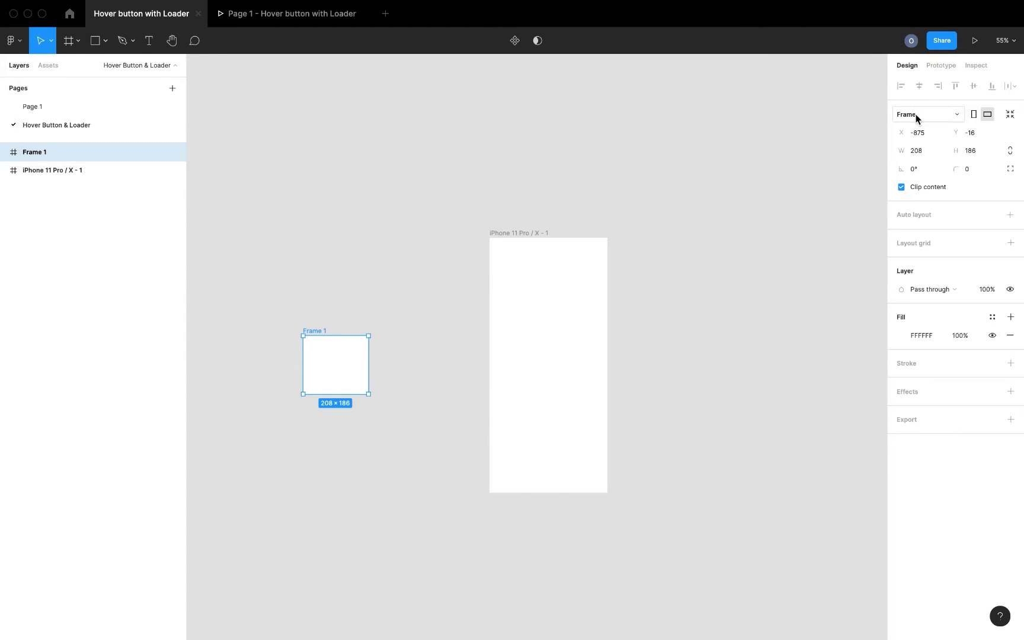
left_click(931, 154)
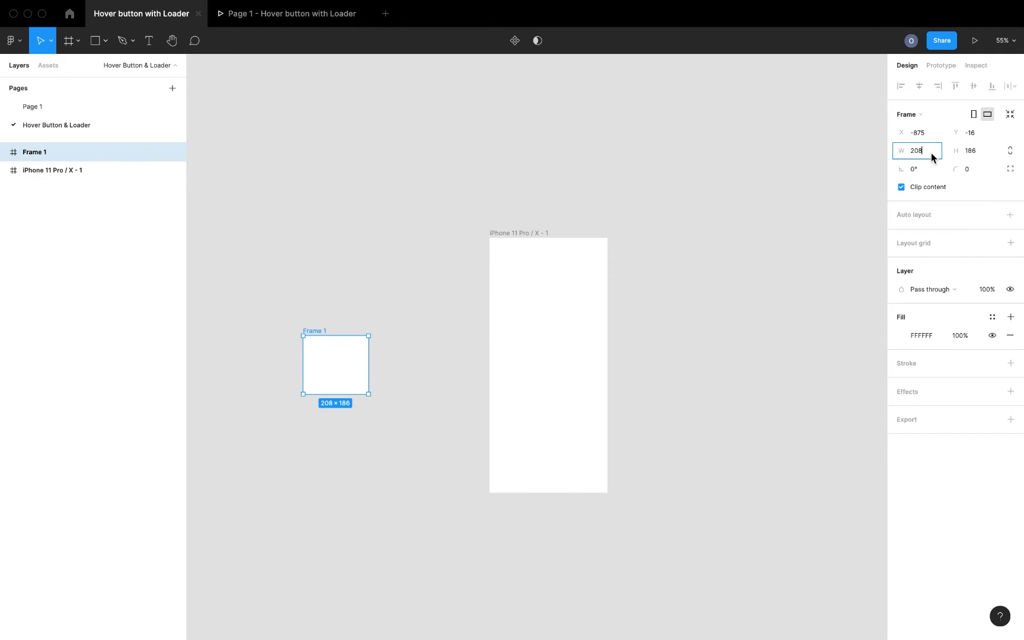
type("0")
left_click(968, 152)
type("2")
key("Return")
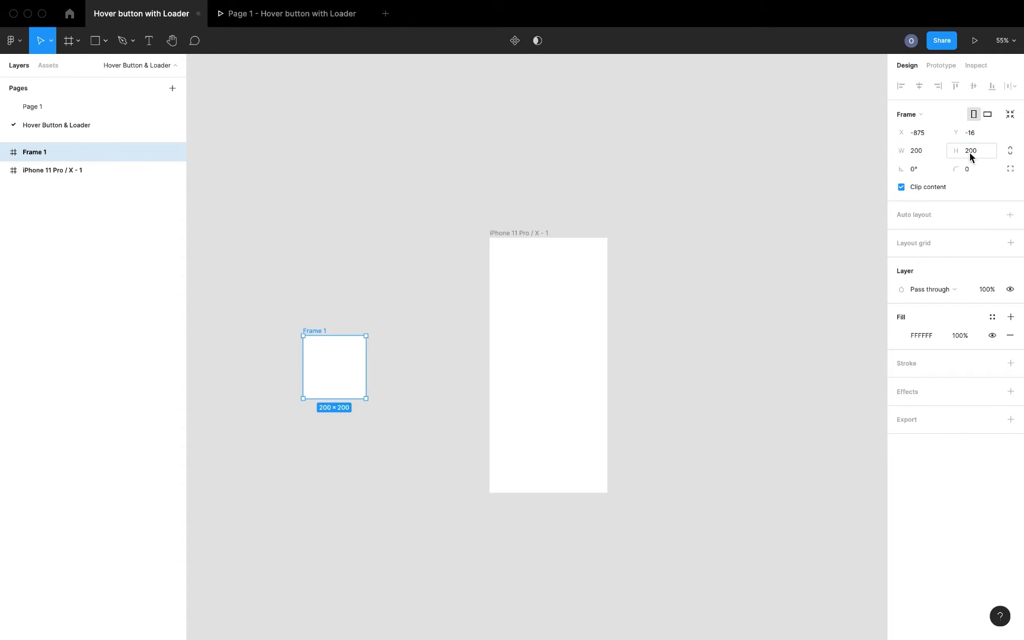
Step: Draw a 125 × 125 circle centred in Frame 1 and shape it into a ring with a -97.31% sweep and 76.79% ratio
scroll(521, 352, "left", 5)
scroll(523, 354, "down", 2)
scroll(522, 354, "left", 2)
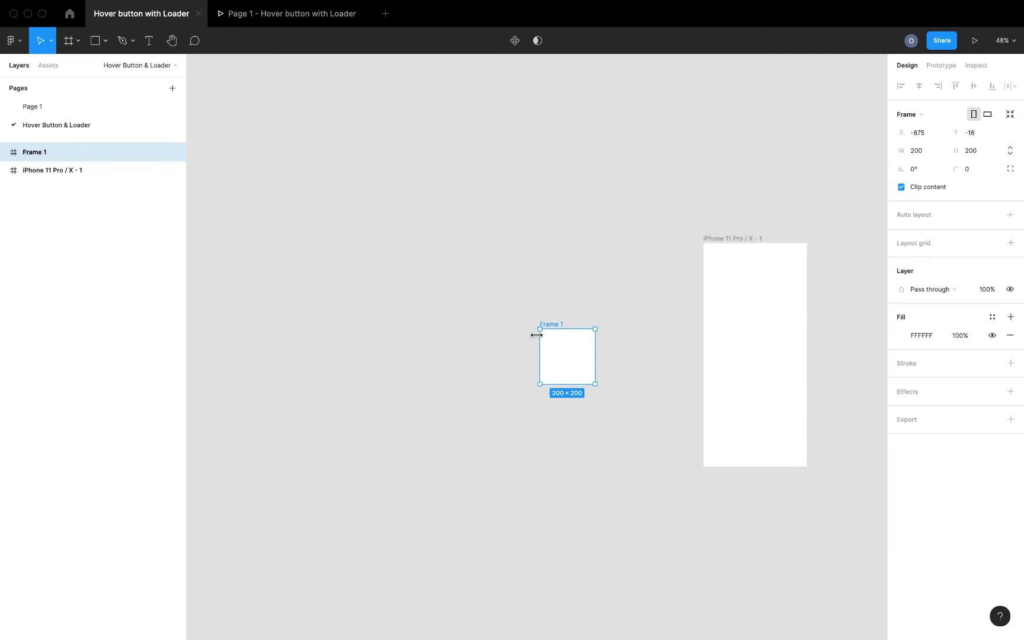
scroll(533, 337, "up", 6)
scroll(449, 354, "up", 3)
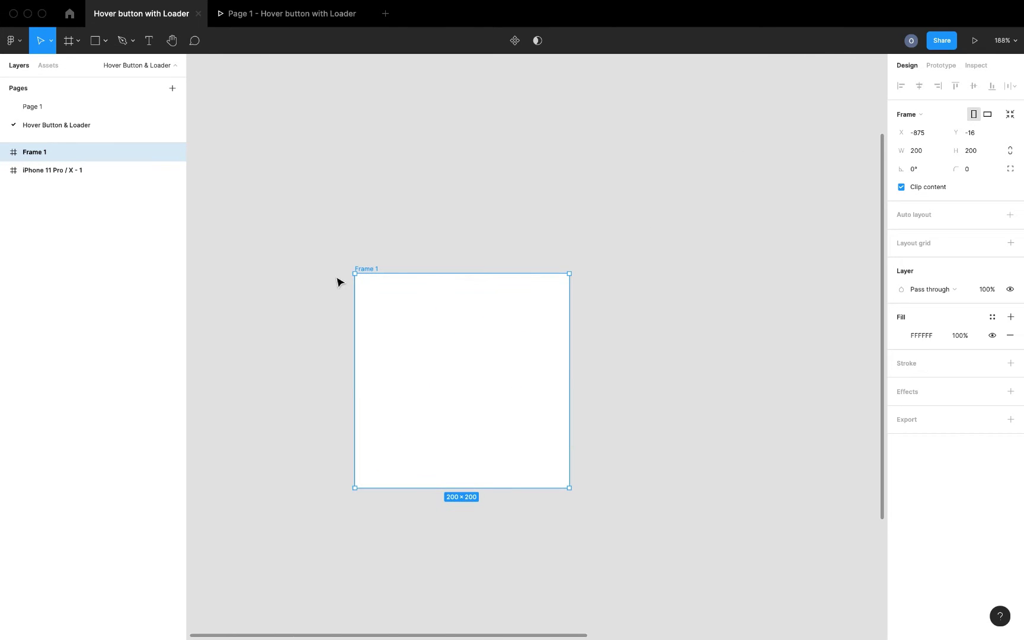
left_click(105, 42)
left_click(105, 108)
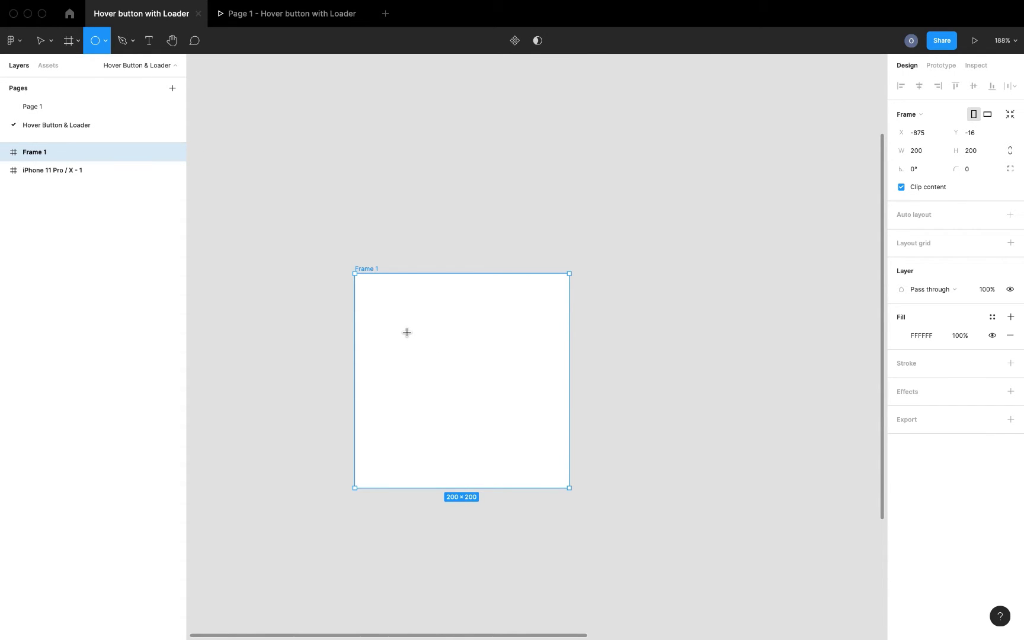
left_click_drag(407, 333, 542, 458)
left_click_drag(481, 408, 412, 389)
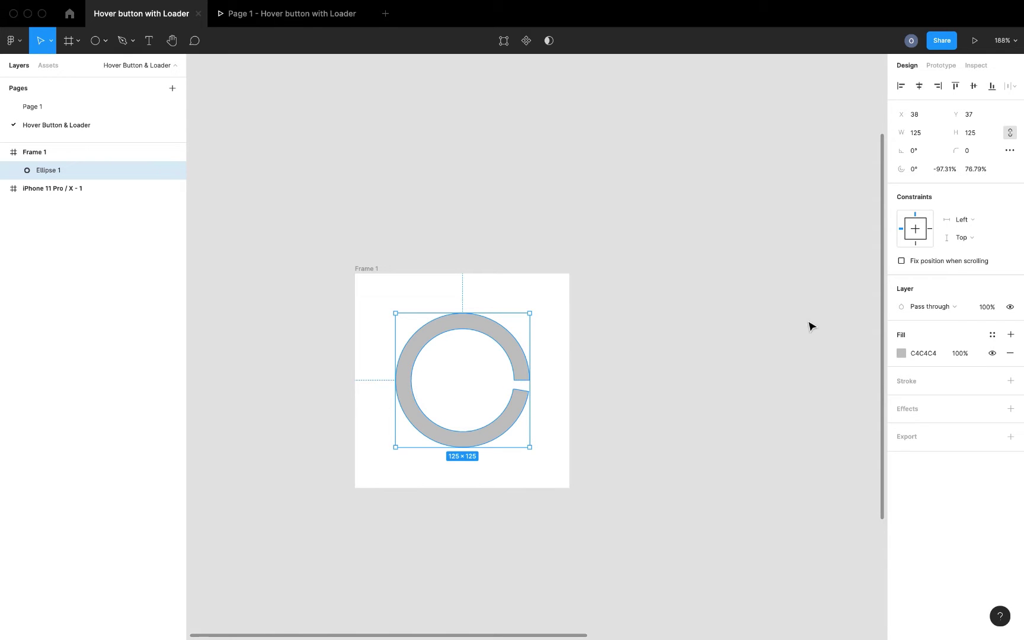
Step: Round the open ends of the ring with a corner radius of 100
left_click(977, 156)
type("100")
key("Return")
scroll(520, 338, "down", 5)
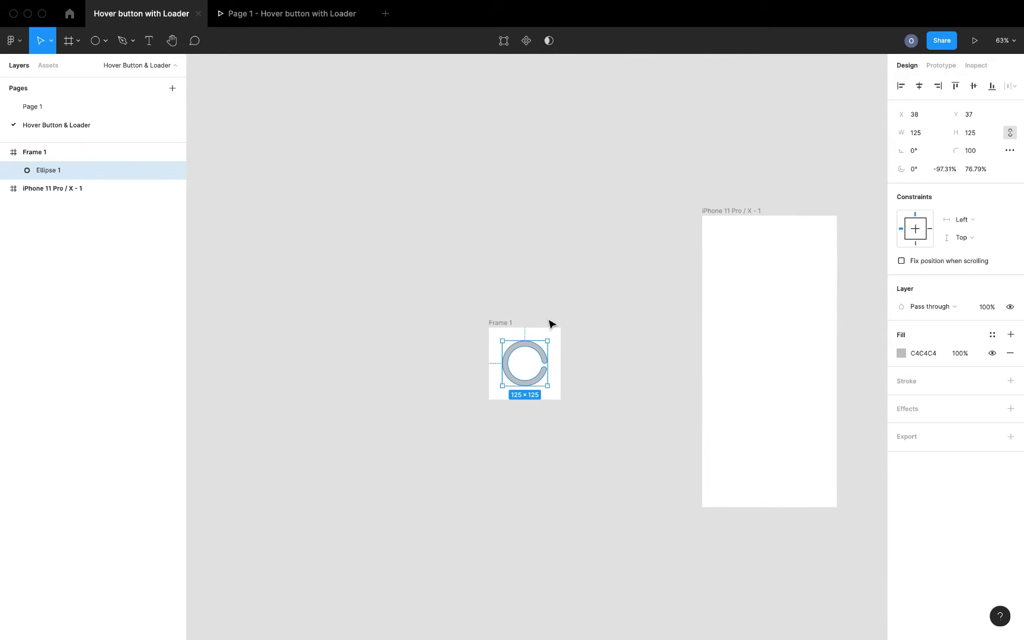
scroll(531, 363, "up", 5)
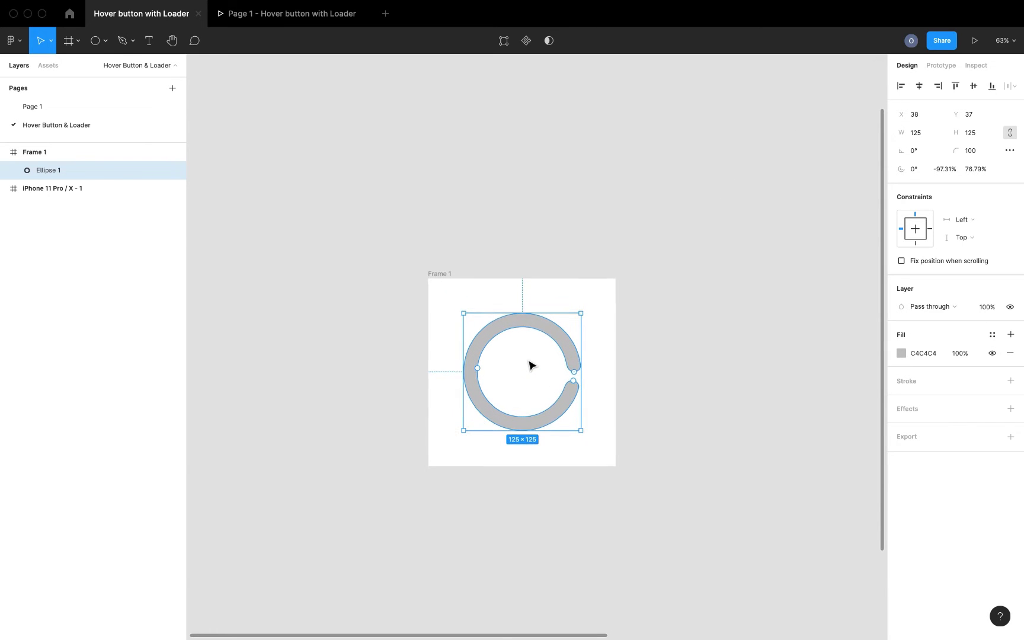
Step: Change the ring's fill to an angular gradient and set its opaque stop to the blue document color 0D78F4
left_click(901, 353)
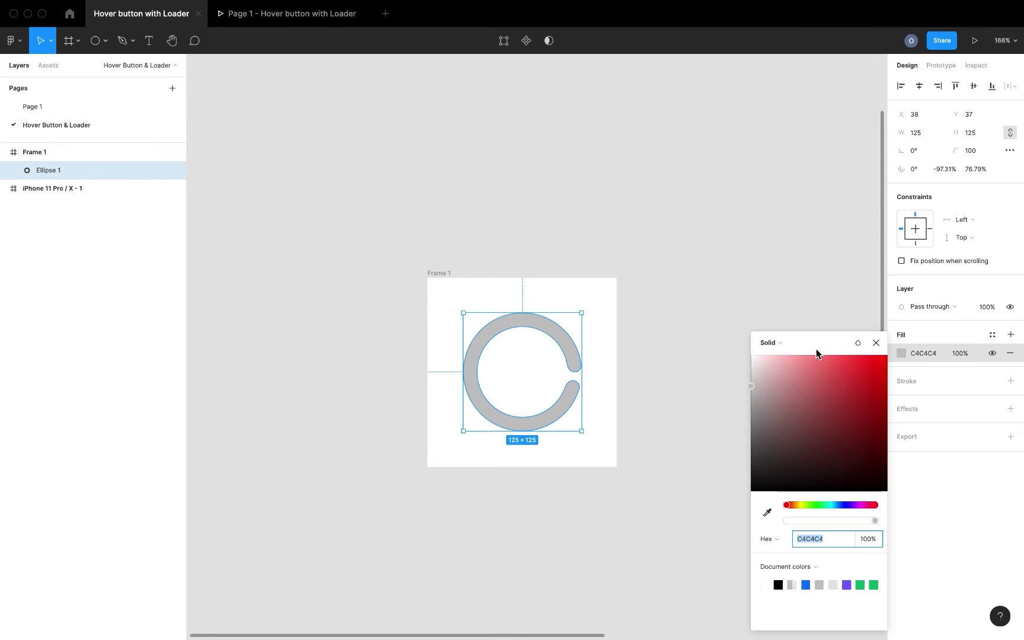
left_click(779, 343)
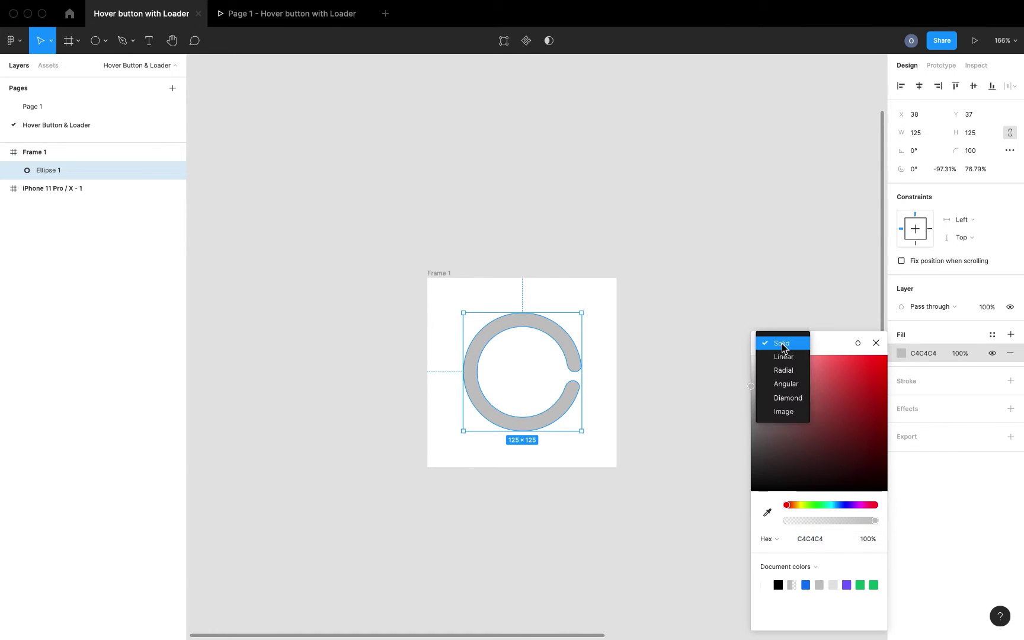
left_click(788, 386)
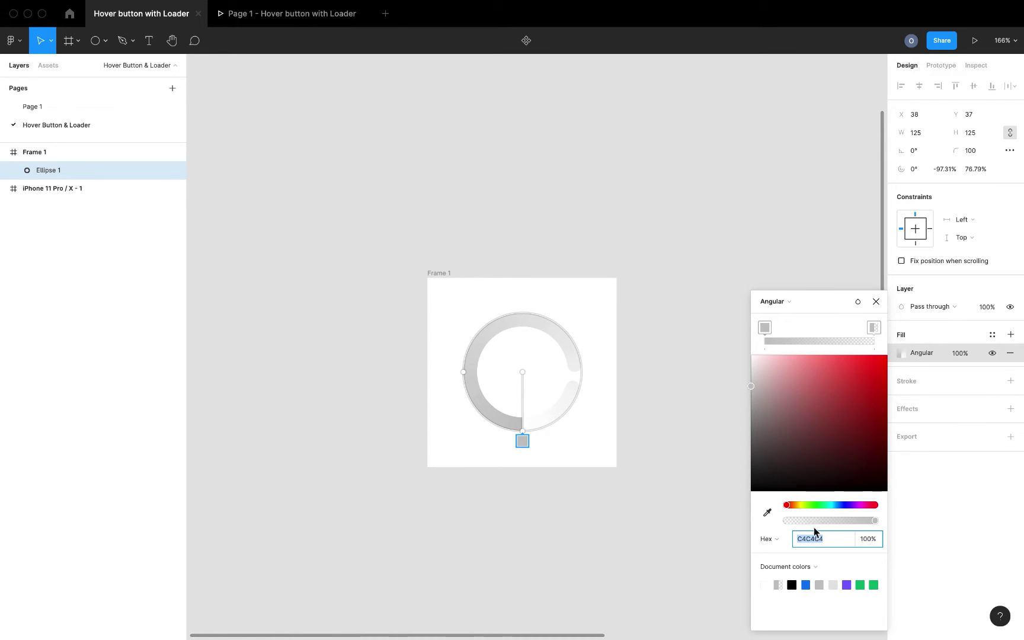
left_click(807, 585)
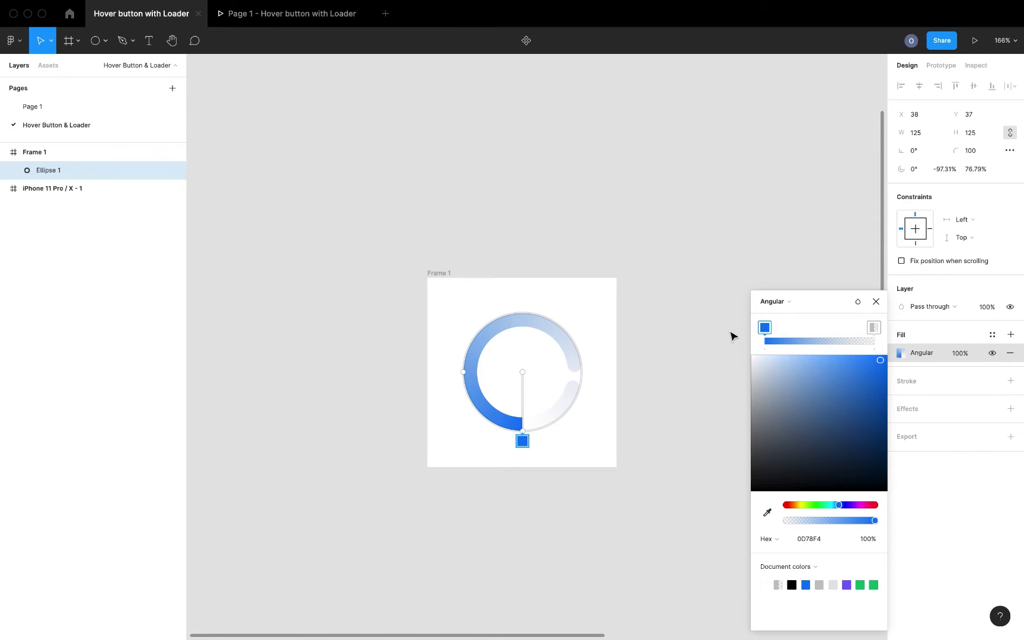
Step: Swap the gradient's stops so the blue one comes last, and rotate the gradient so blue begins at the ring's gap
left_click_drag(764, 327, 808, 332)
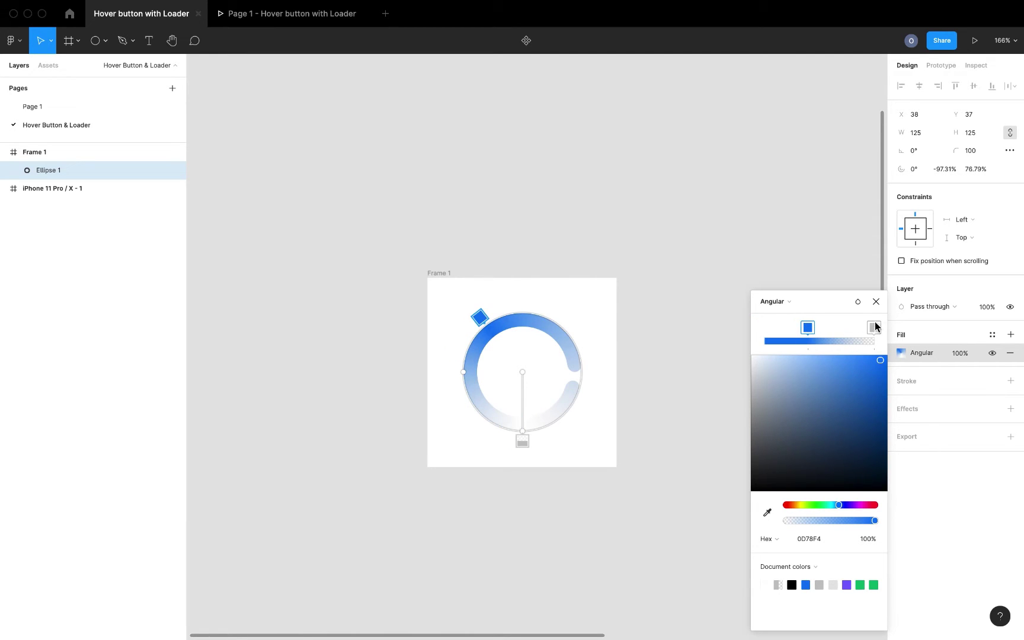
mouse_move(876, 326)
left_mouse_down()
mouse_move(751, 330)
mouse_move(882, 329)
left_mouse_up()
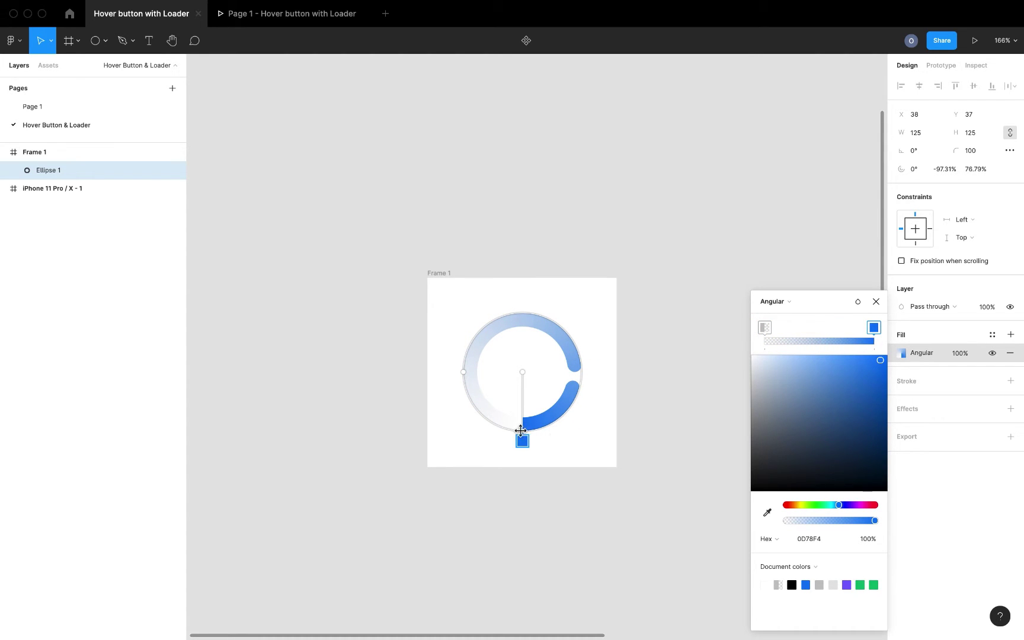
left_click_drag(524, 432, 587, 372)
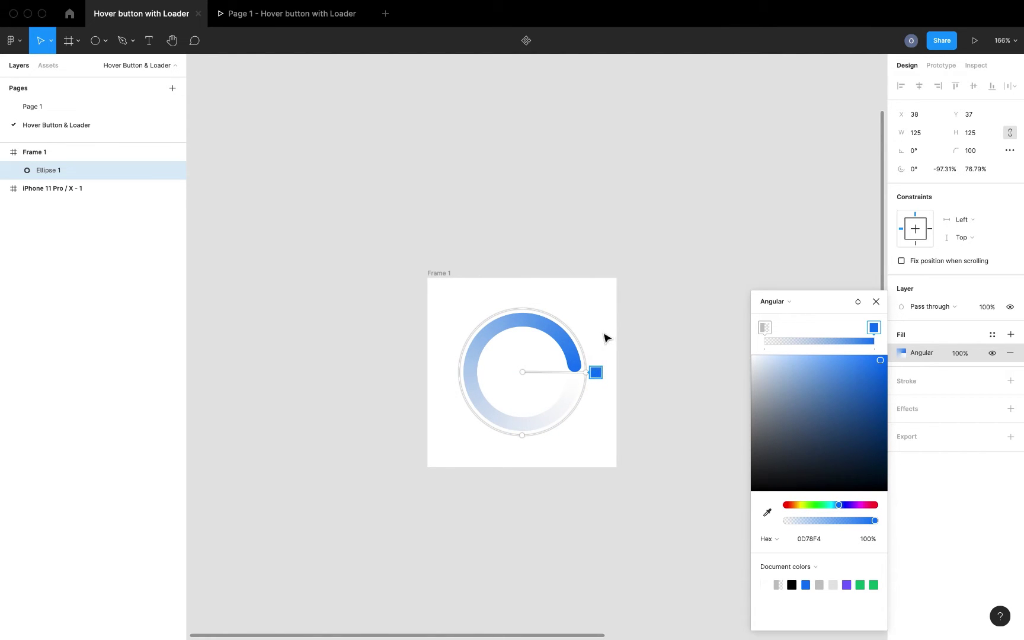
left_click(874, 302)
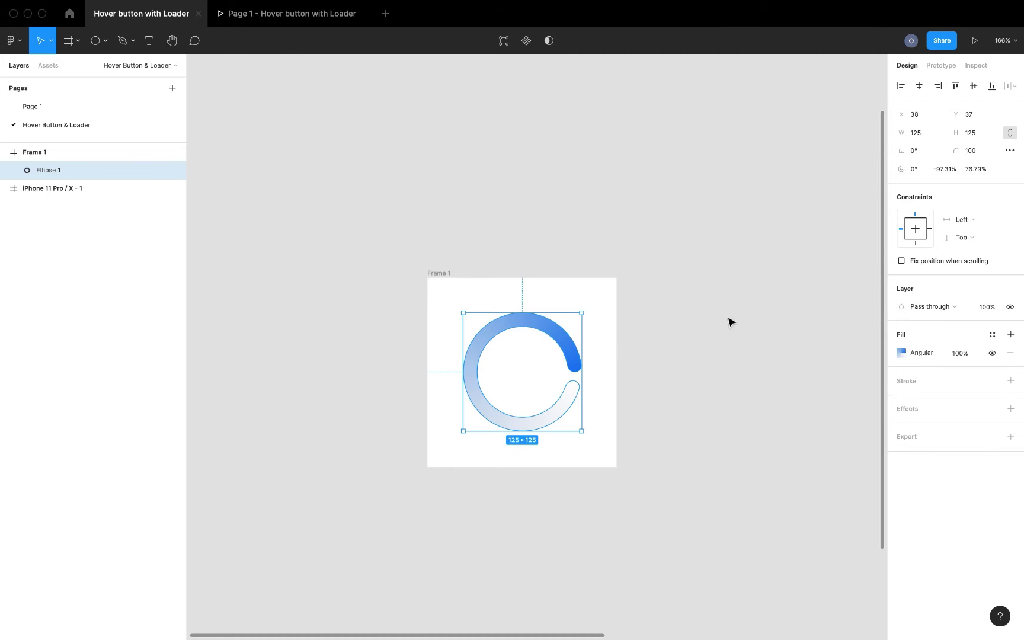
Step: Move Frame 1 farther left, away from the iPhone frame, to about X -1960, Y -56
scroll(635, 311, "down", 5)
scroll(635, 311, "left", 2)
scroll(635, 311, "up", 1)
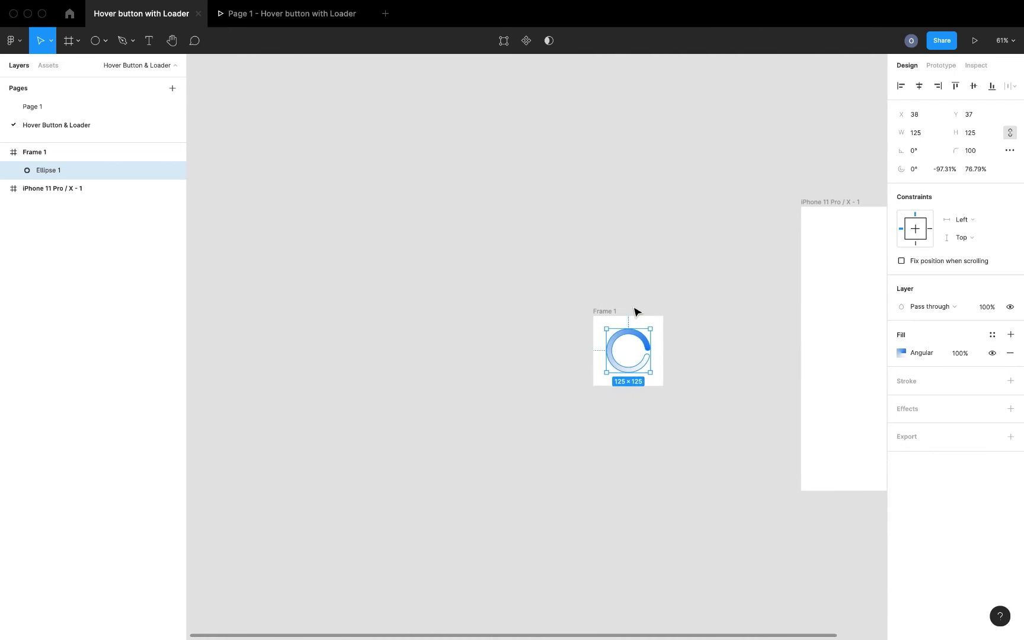
left_click(635, 313)
left_click(606, 312)
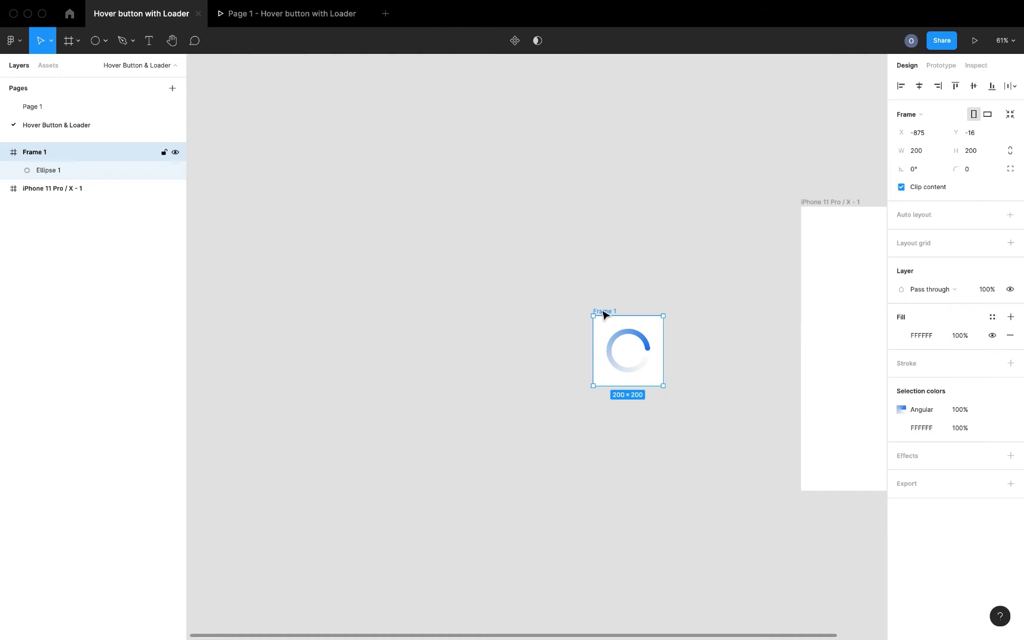
left_click_drag(603, 311, 225, 299)
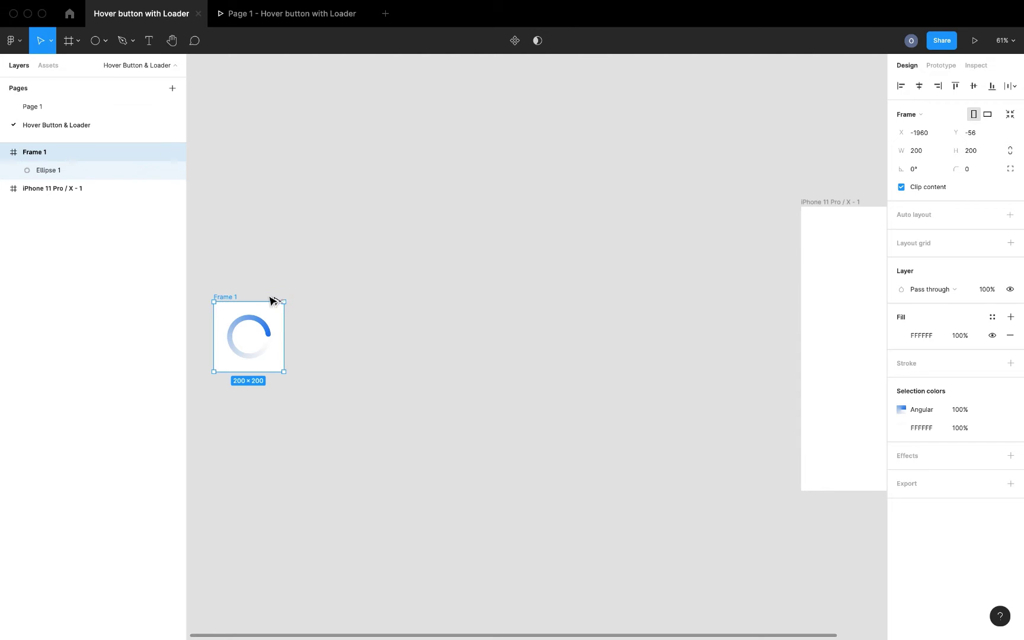
Step: Duplicate the loader frame four times in a horizontal row to the right of Frame 1
key("ctrl+d")
left_click_drag(306, 298, 536, 295)
key("ctrl+d")
key("ctrl+d")
key("ctrl+d")
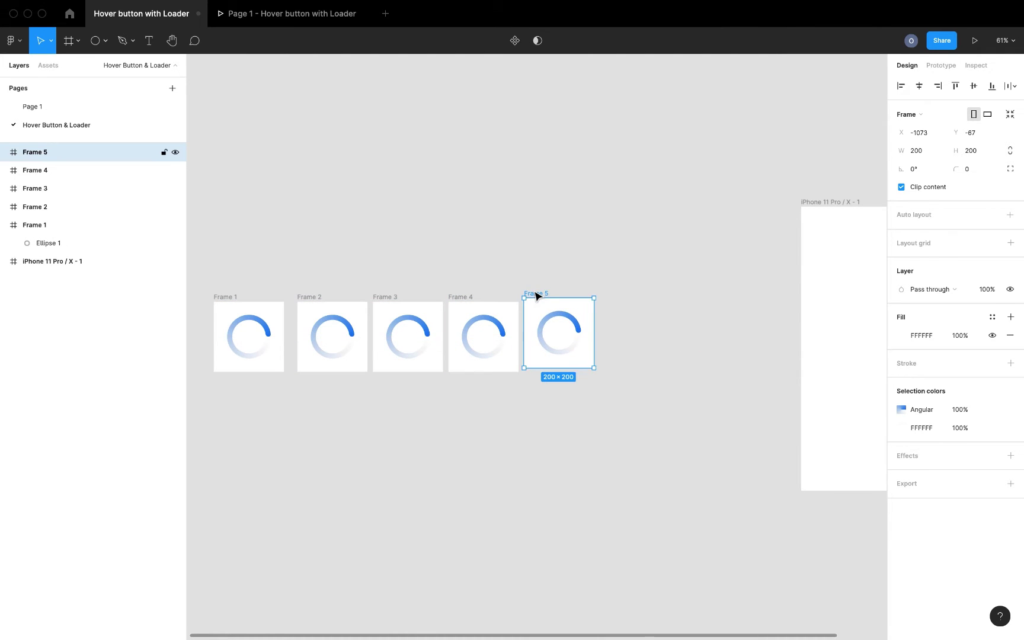
Step: Align Frame 5 with the row at Y -56 and continue the row with three more duplicates
left_click(535, 296)
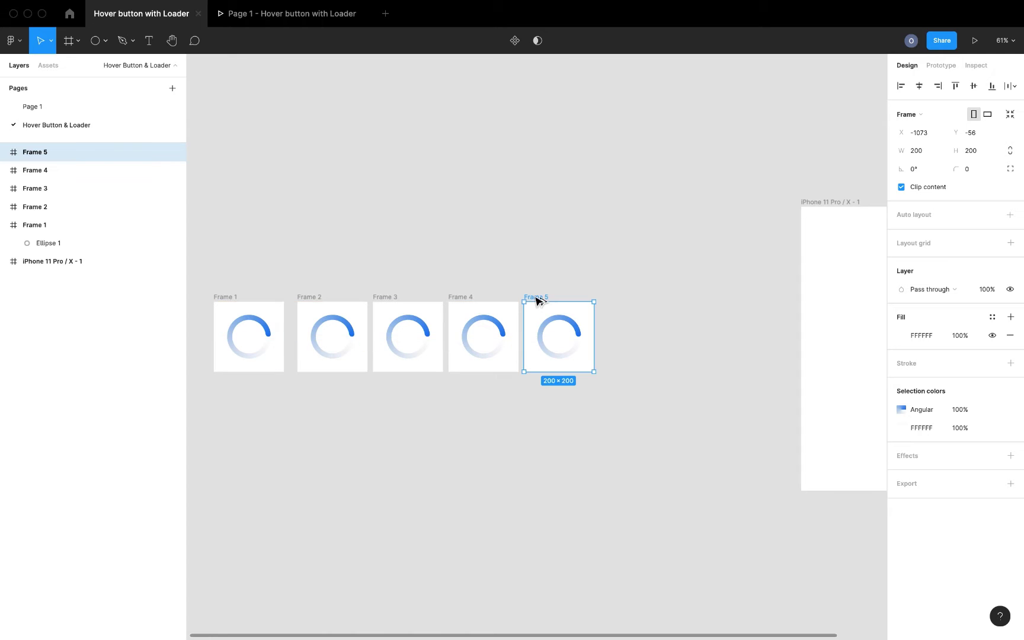
key("ctrl+d")
left_click_drag(534, 299, 770, 300)
key("ctrl+d")
key("ctrl+d")
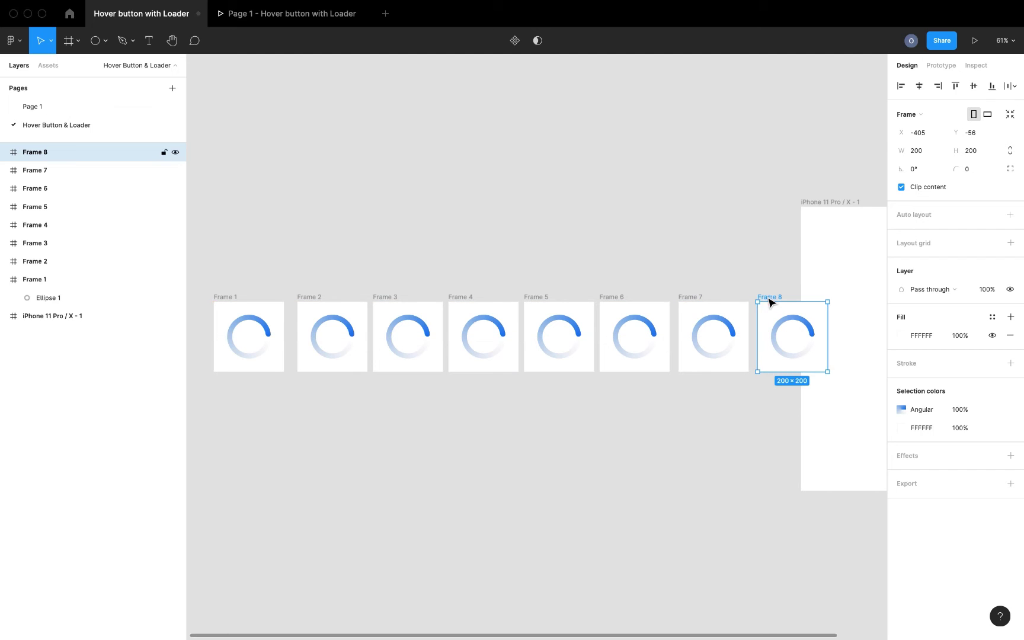
Step: Select all eight loader frames and scale them down proportionally with the Scale tool to about 82 × 82 each
left_click(692, 299, "shift")
left_click(604, 301, "shift")
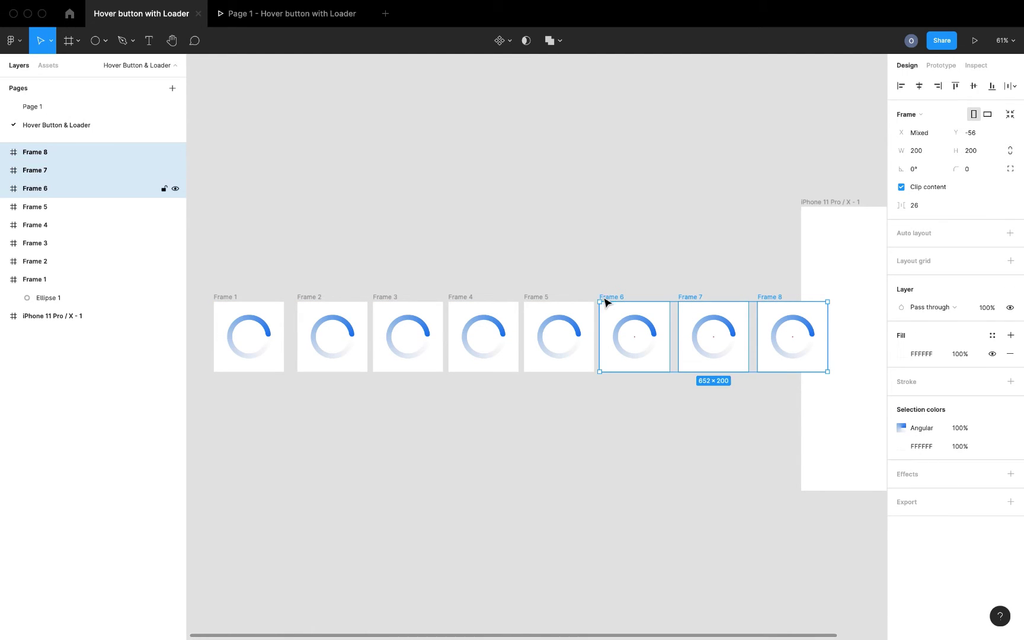
left_click(542, 299, "shift")
left_click(467, 300, "shift")
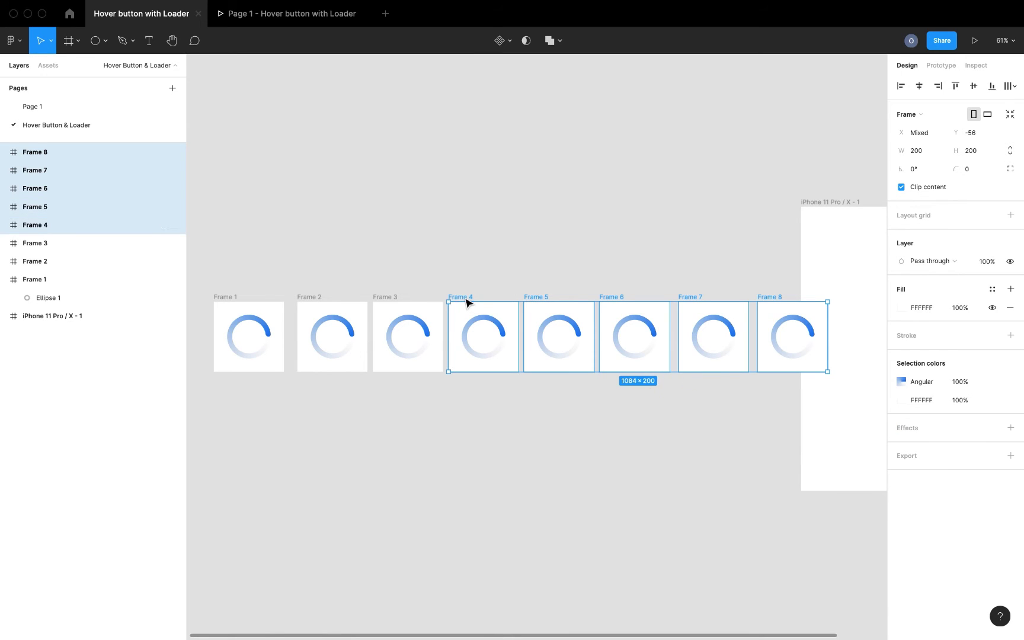
left_click(396, 300, "shift")
left_click(325, 298, "shift")
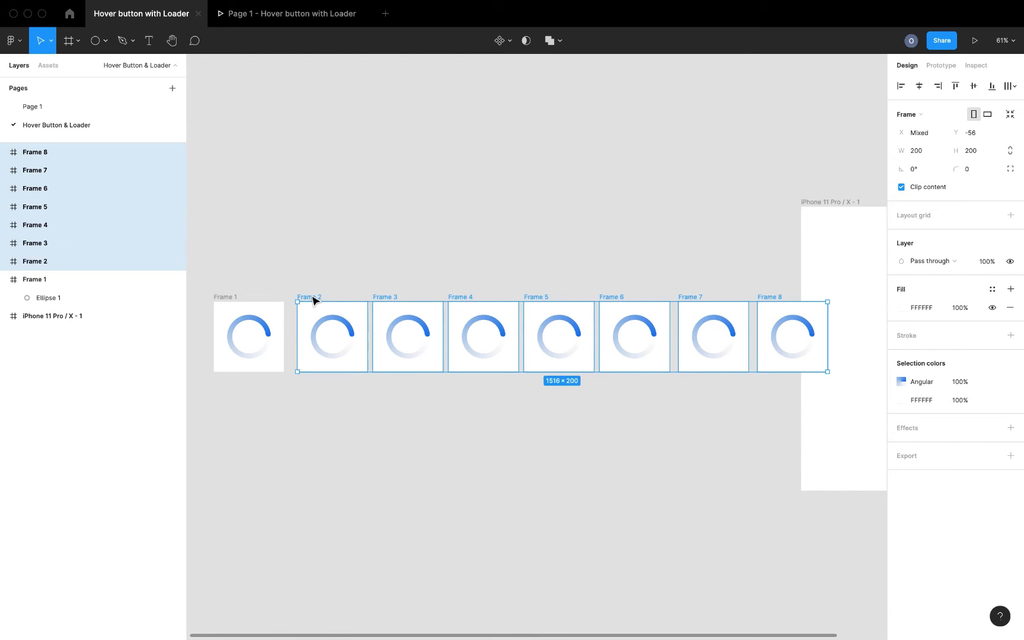
left_click(226, 299, "shift")
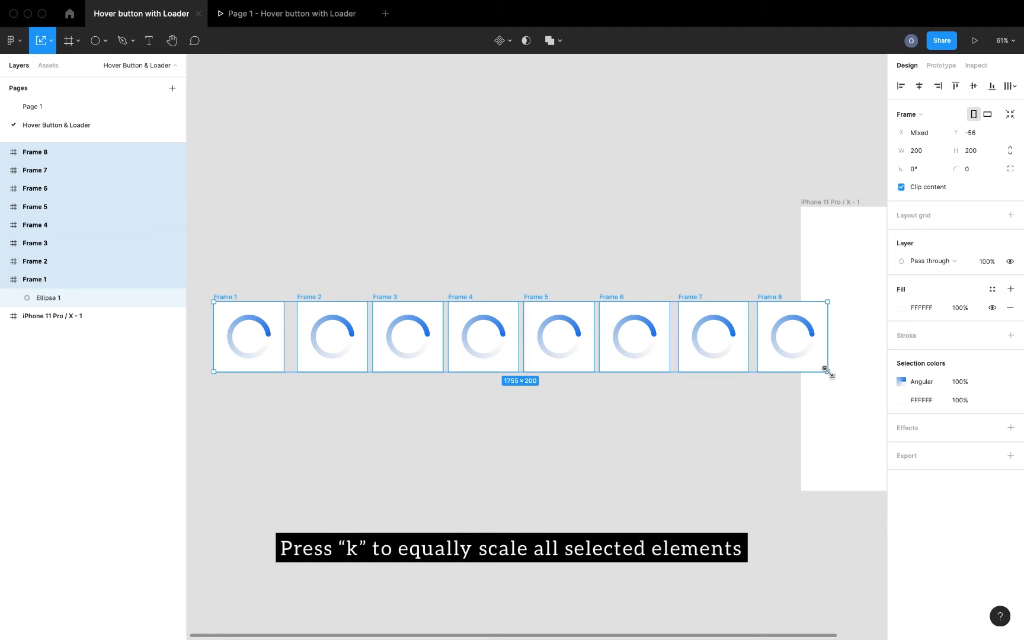
left_click_drag(827, 371, 457, 317)
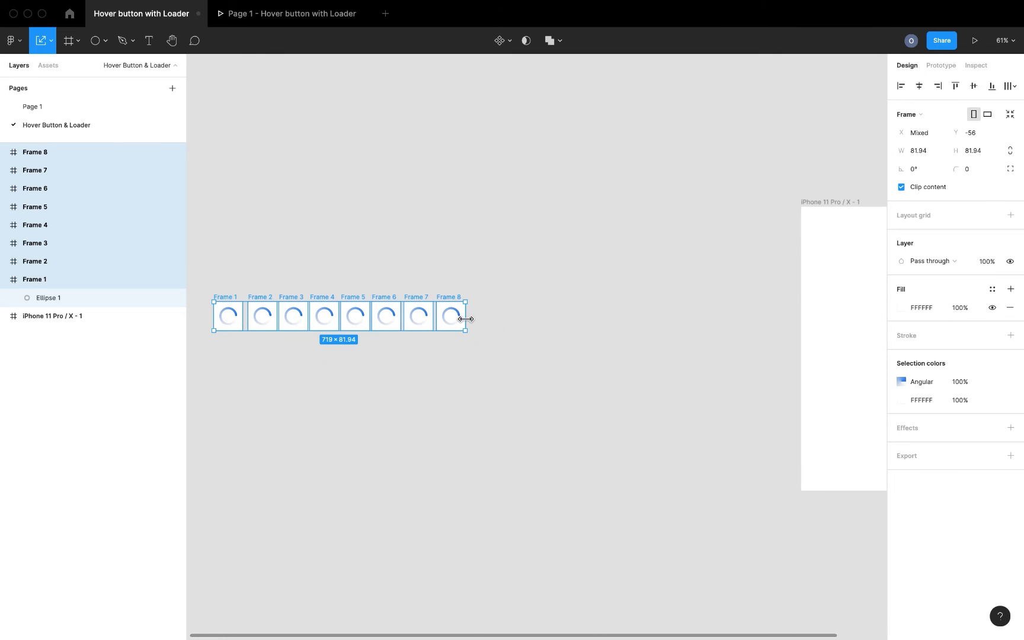
left_click(466, 285)
key("r")
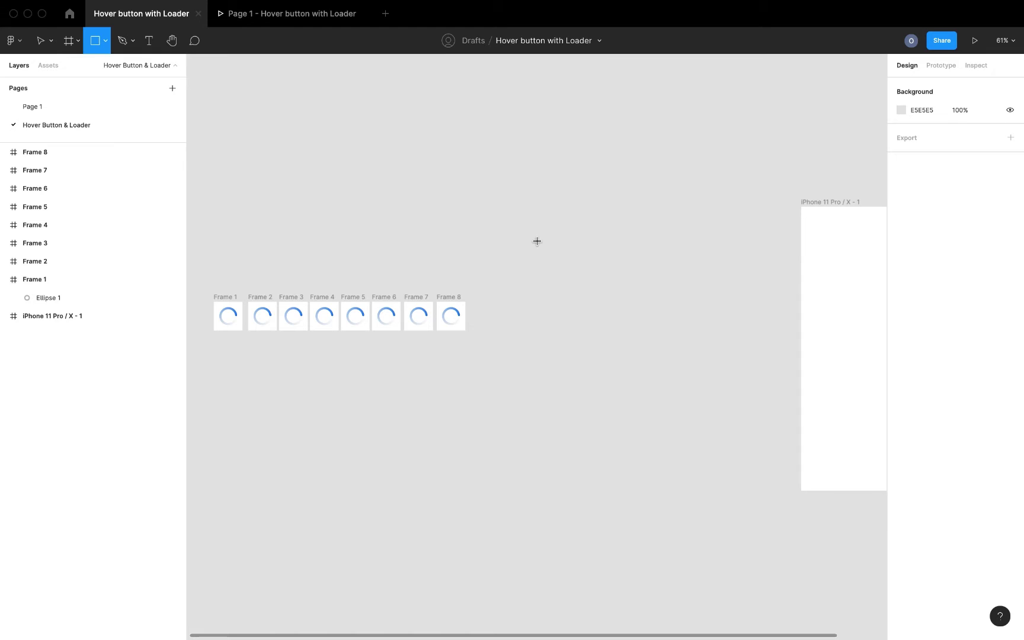
left_click_drag(536, 241, 576, 274)
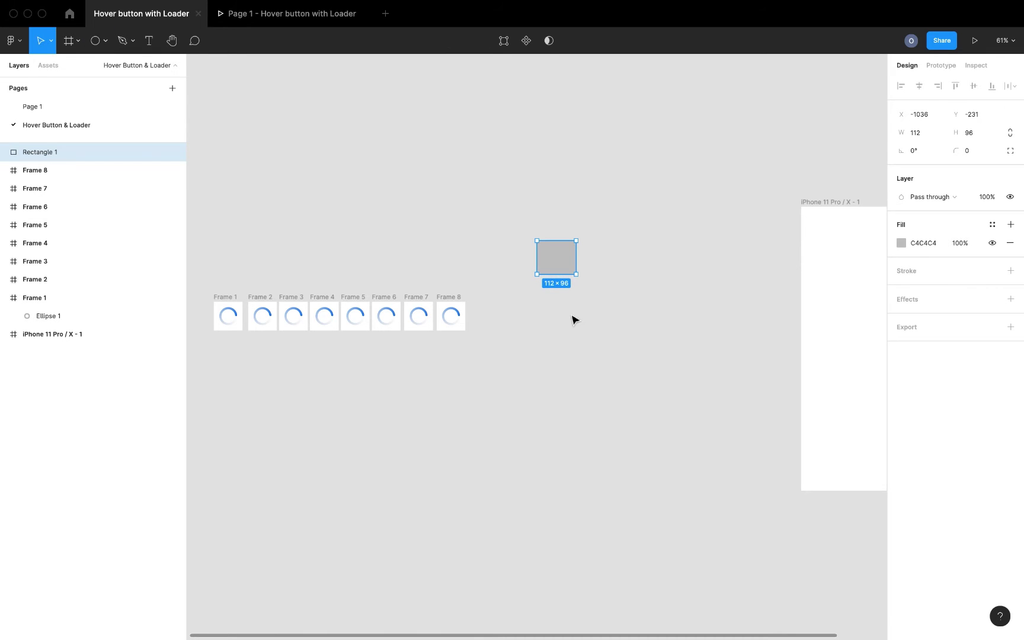
key("Escape")
left_click(566, 265)
key("Delete")
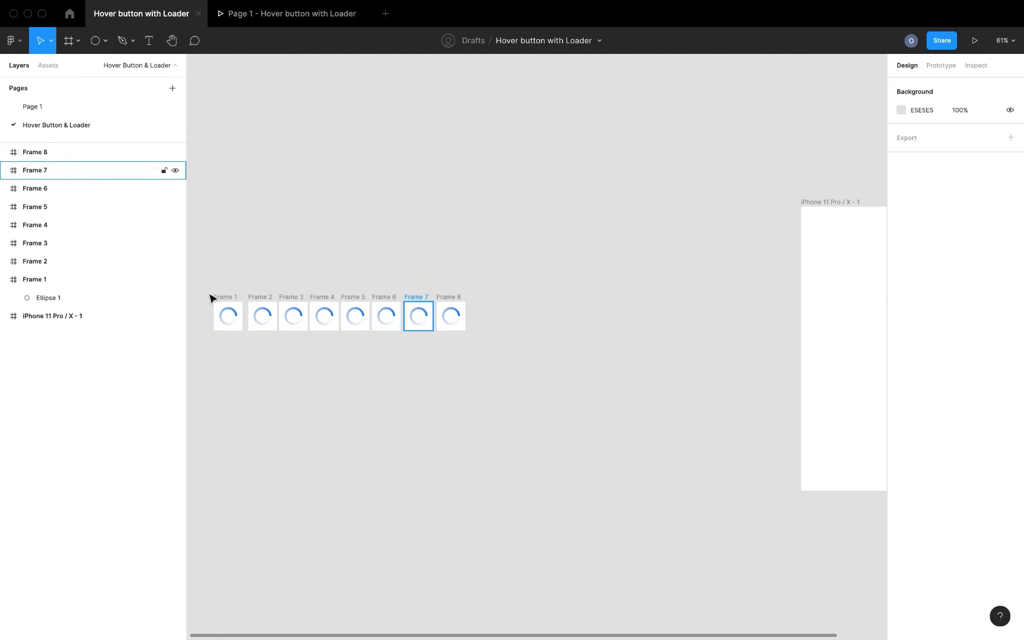
Step: Move all eight loader frames together to just left of the iPhone frame, at Y 46
left_click_drag(201, 282, 525, 415)
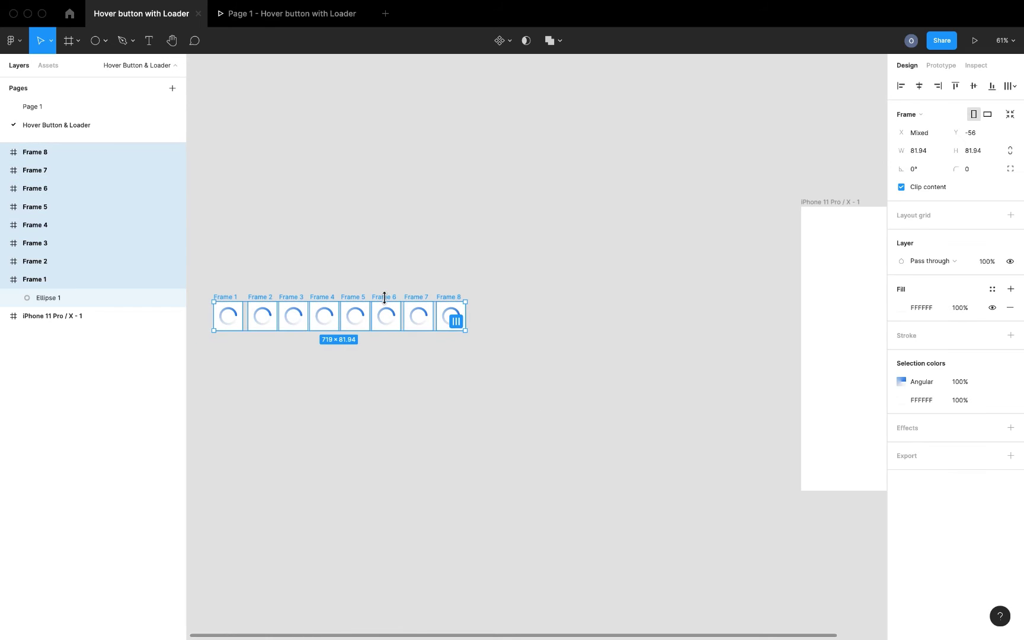
left_click_drag(388, 299, 689, 333)
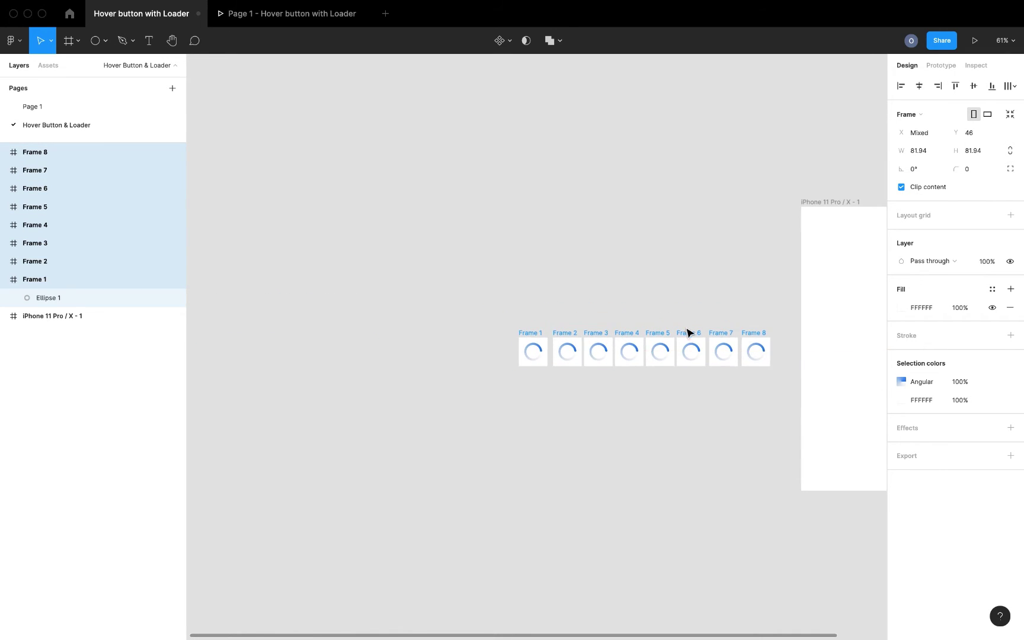
scroll(687, 332, "right", 5)
scroll(562, 374, "up", 2)
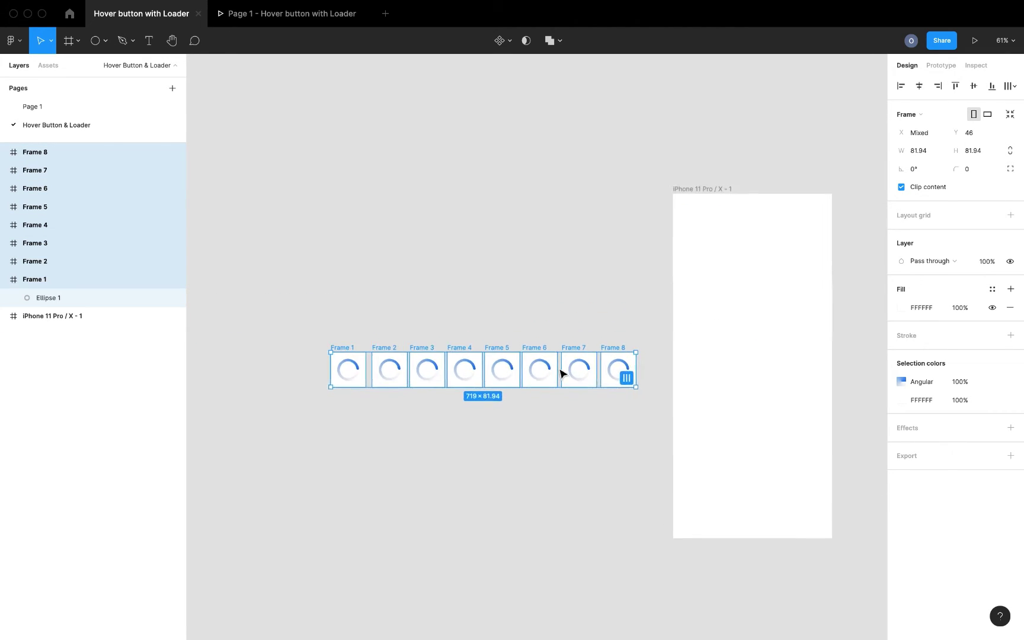
Step: Set the rotation of the ring inside Frame 2 to -45°
scroll(560, 373, "up", 3)
left_click(477, 305)
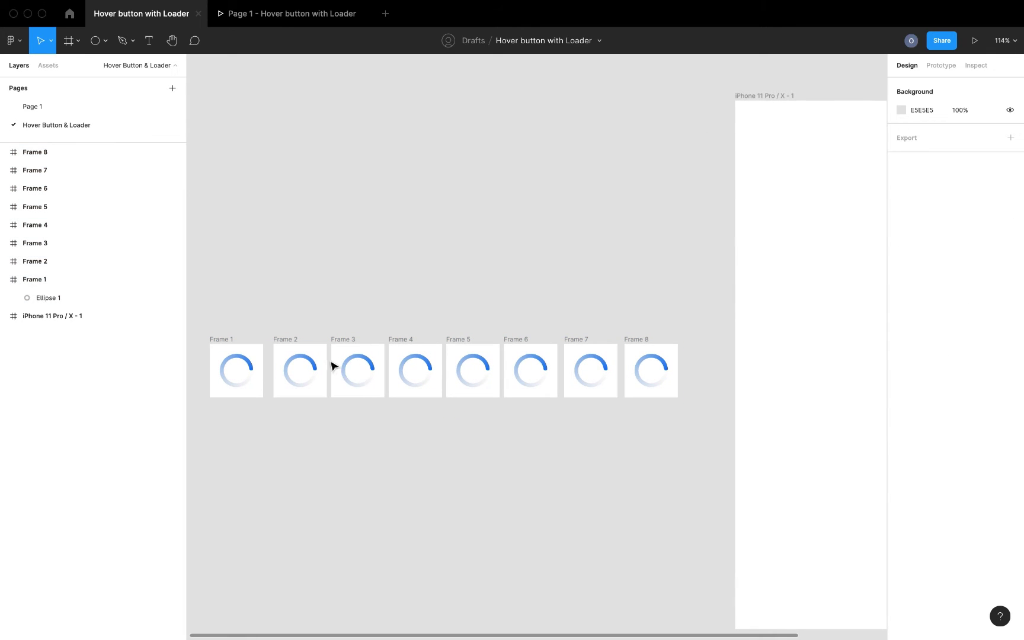
left_click(251, 372)
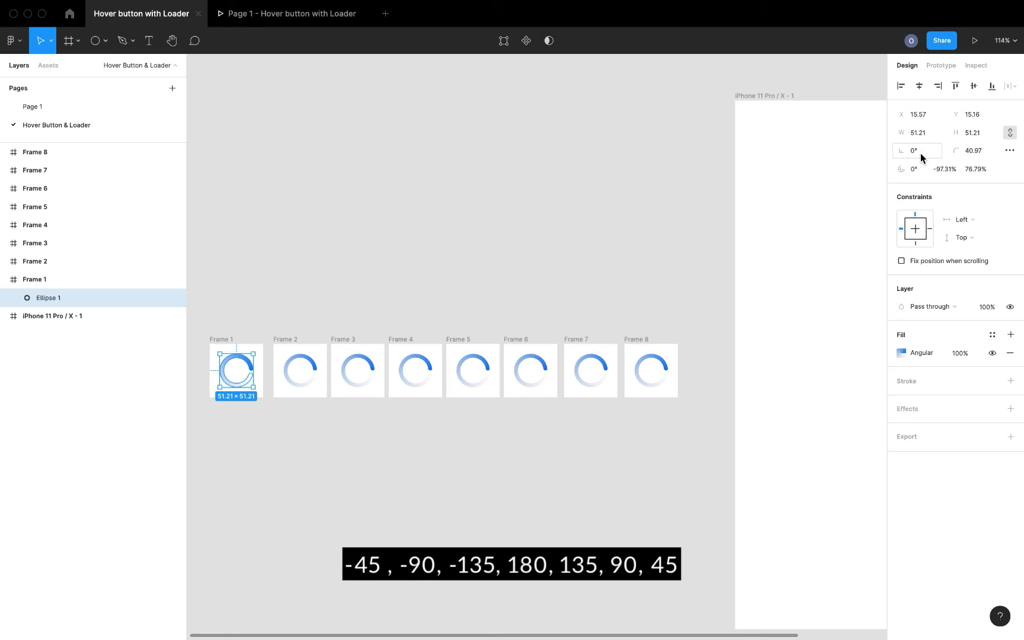
left_click(312, 364)
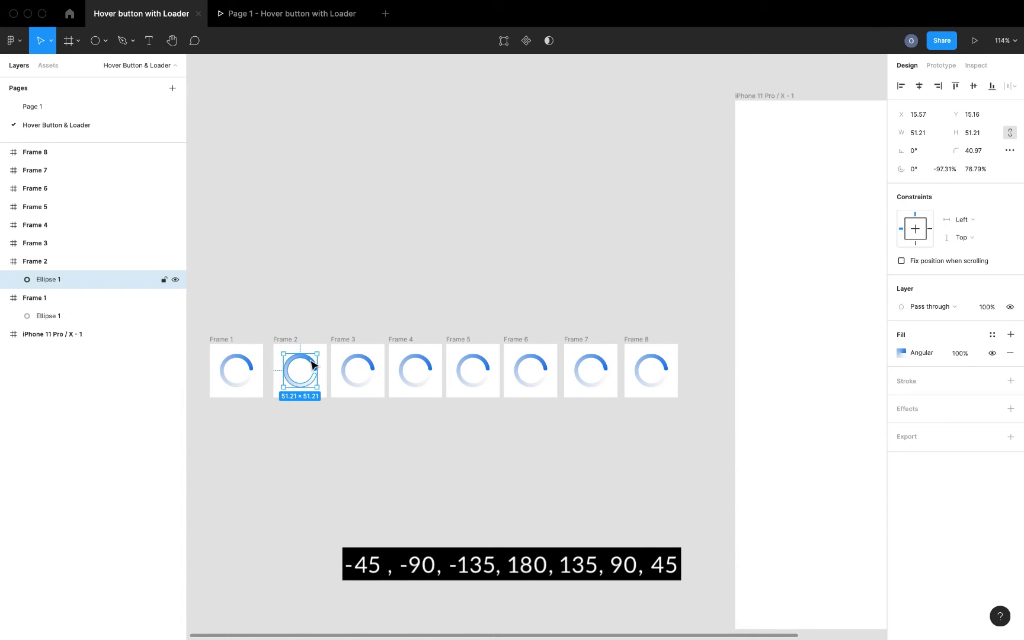
left_click(924, 151)
left_click(920, 152)
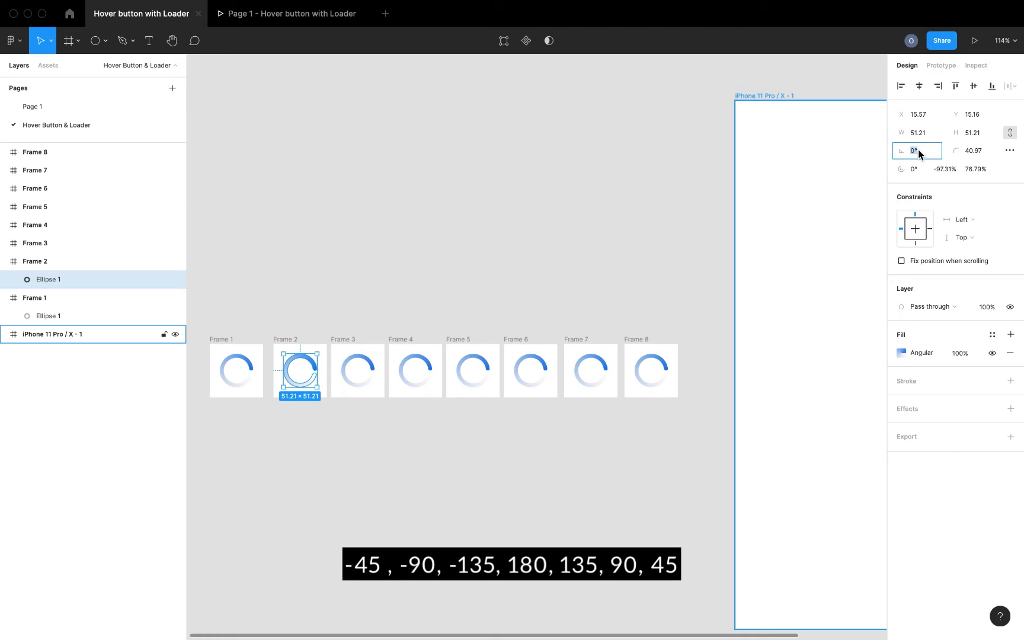
type("-4")
type("5")
key("Return")
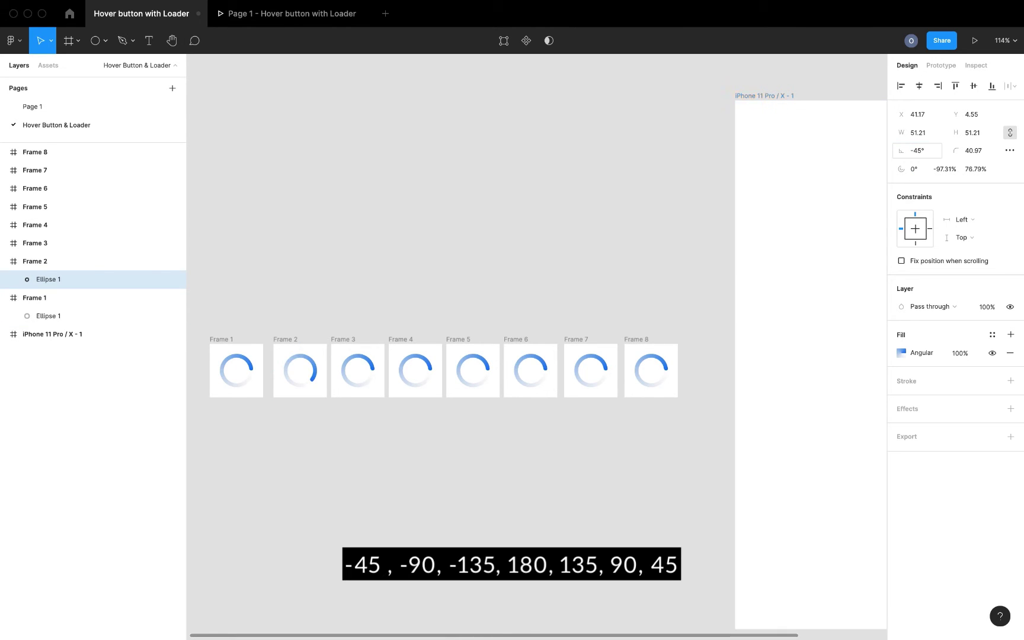
Step: Set the ring's rotation to -90° in Frame 3 and to -135° in Frame 4
left_click(360, 361)
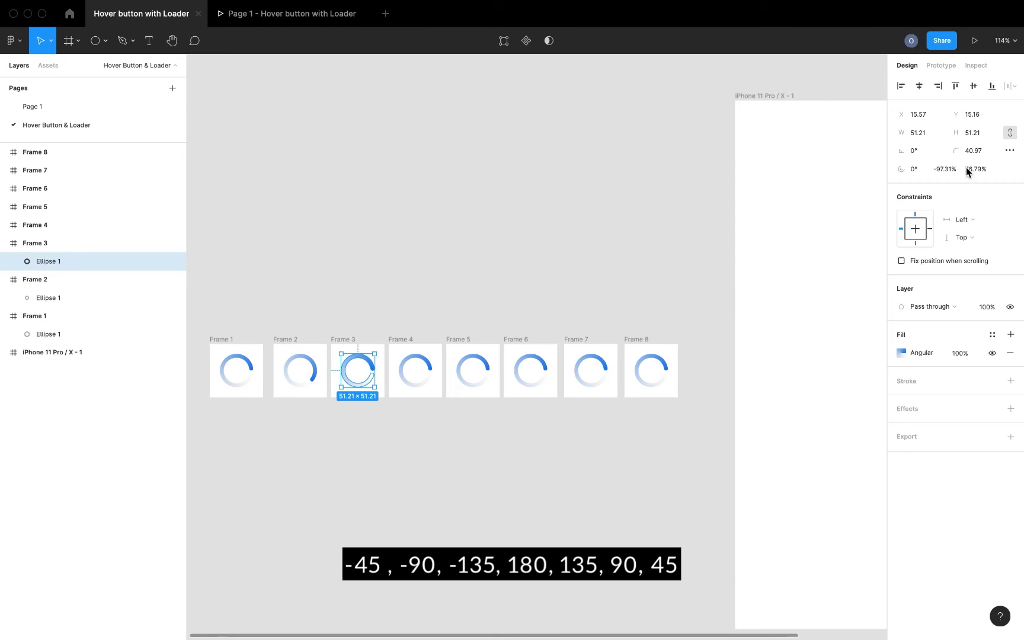
left_click(921, 153)
type("-90")
key("Return")
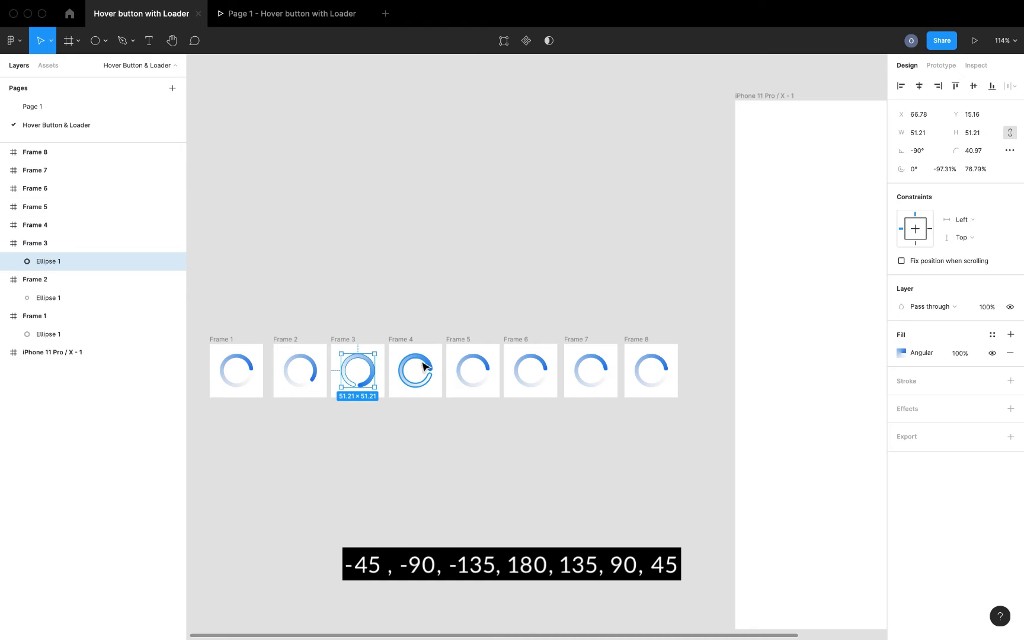
left_click(423, 361)
left_click(918, 151)
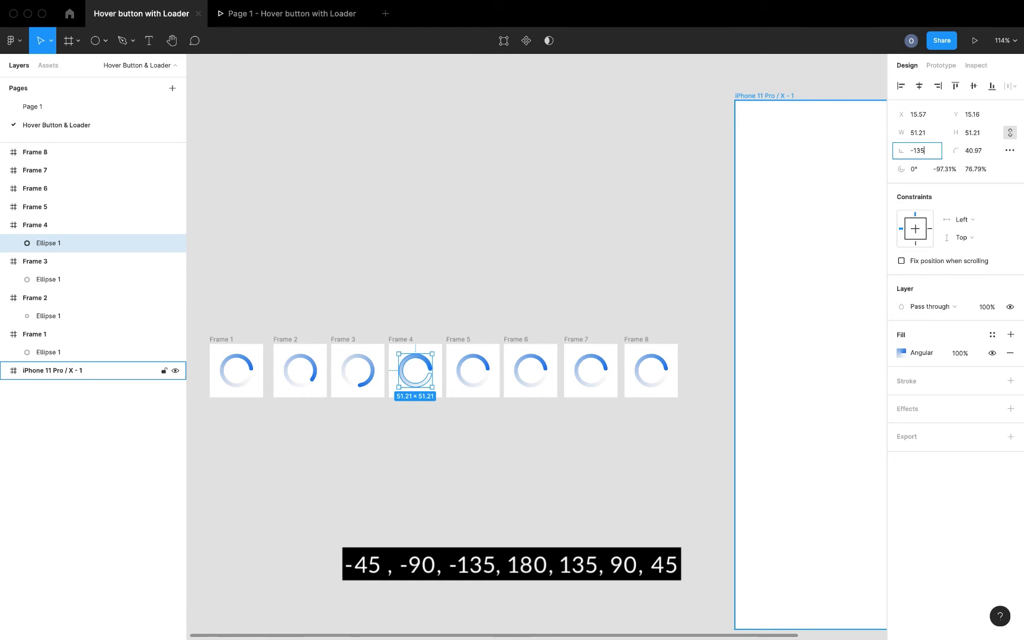
type("-135")
key("Return")
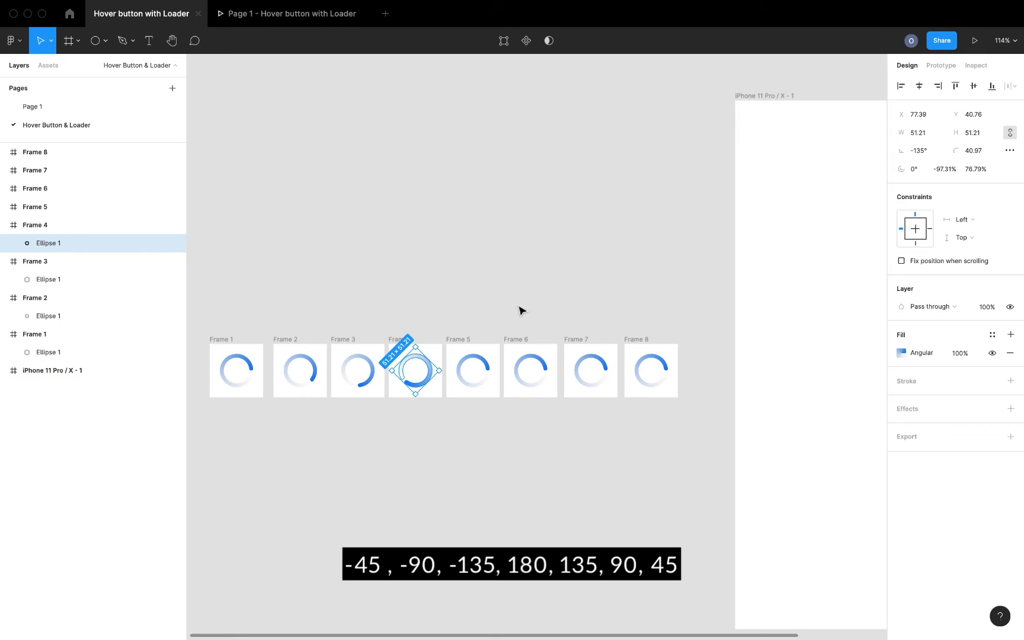
Step: Set the ring's rotation to 180° in Frame 5 and to 135° in Frame 6
left_click(479, 359)
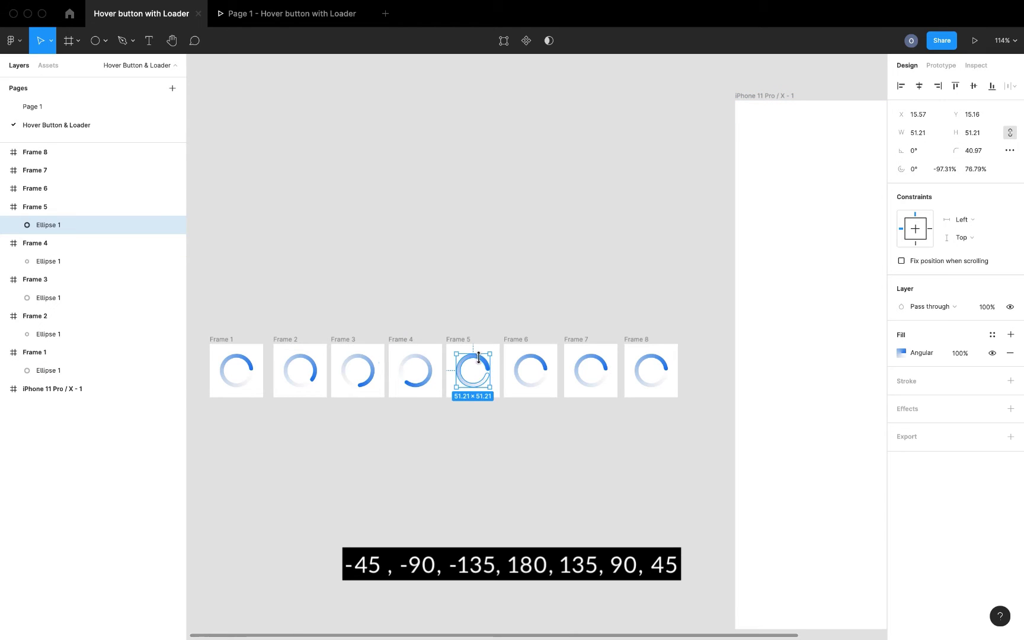
left_click(921, 155)
key("Return")
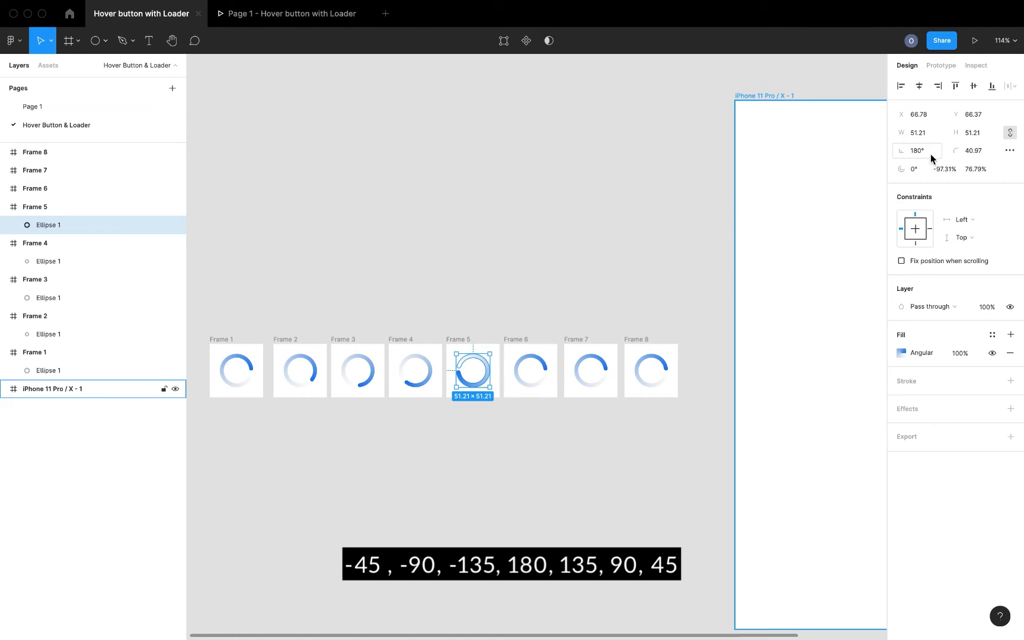
left_click(530, 362)
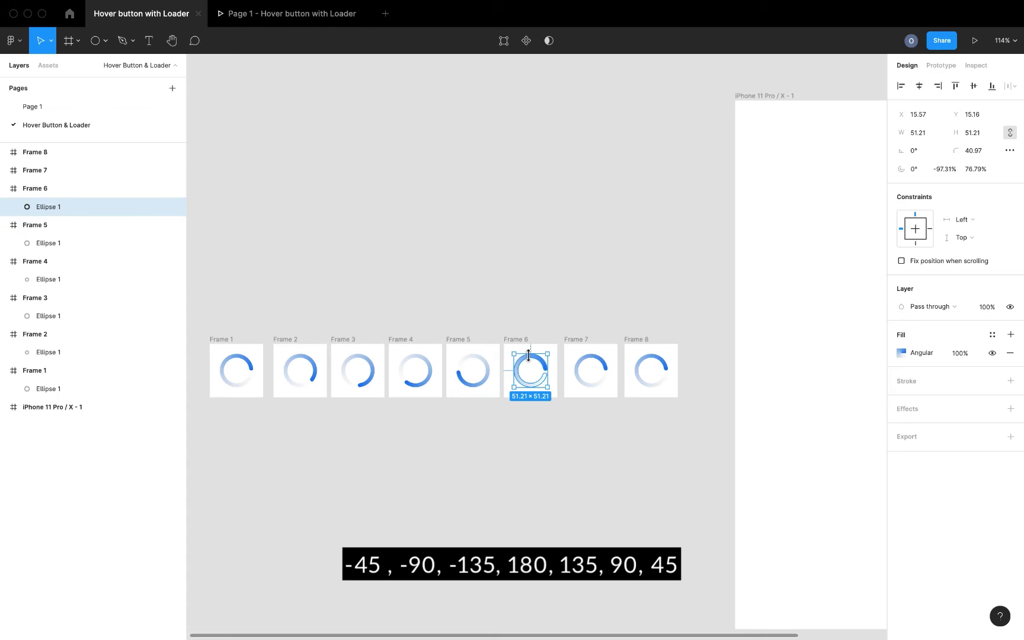
left_click(921, 153)
type("90")
key("Return")
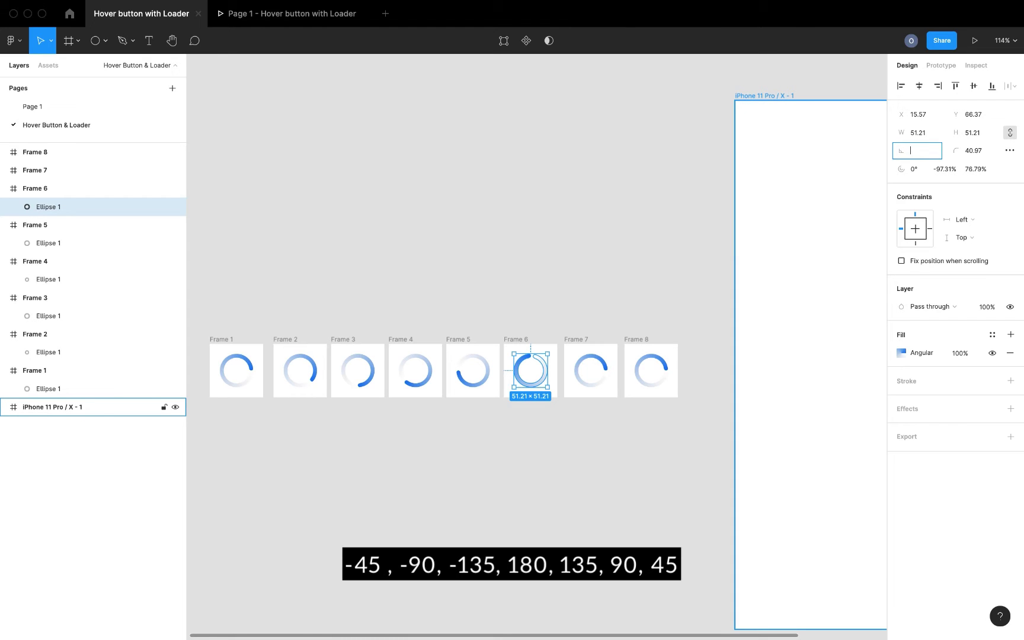
type("135")
key("Return")
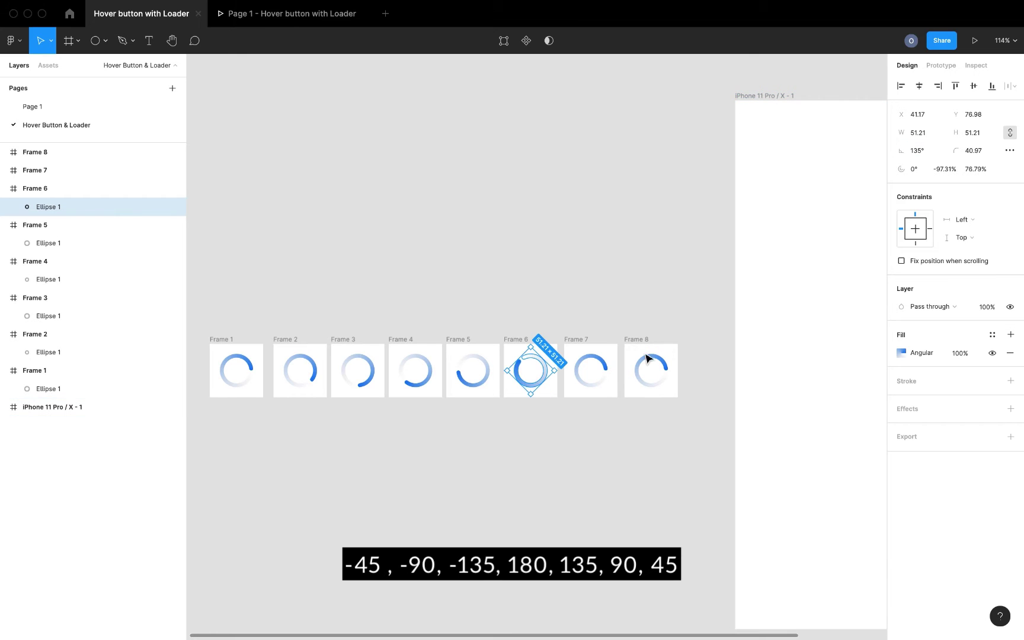
Step: Set the ring's rotation to 90° in Frame 7 and to 45° in Frame 8
left_click(594, 356)
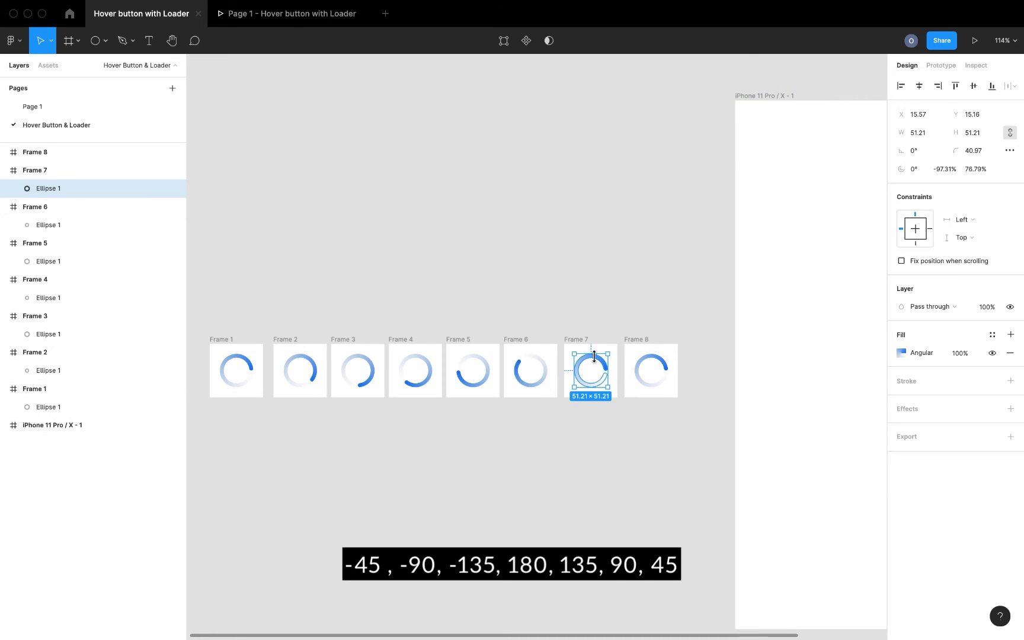
left_click(922, 149)
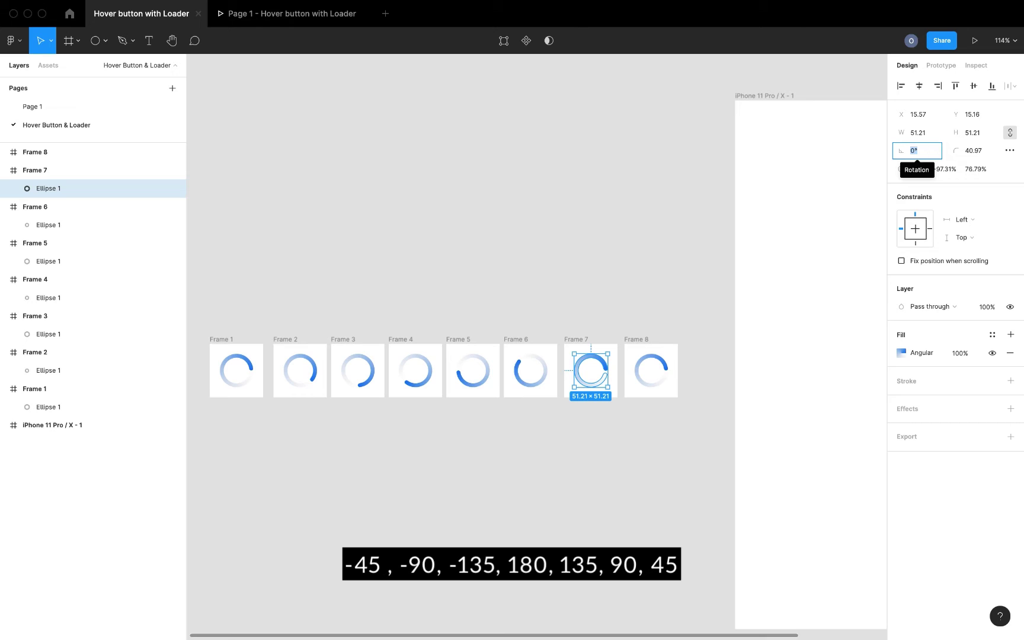
type("90")
key("Return")
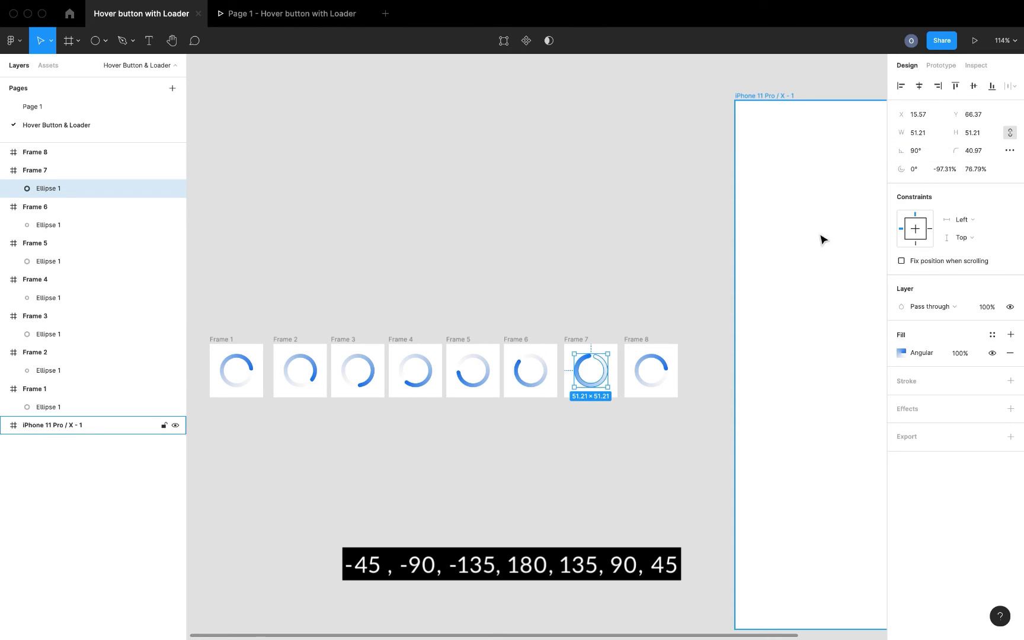
left_click(658, 366)
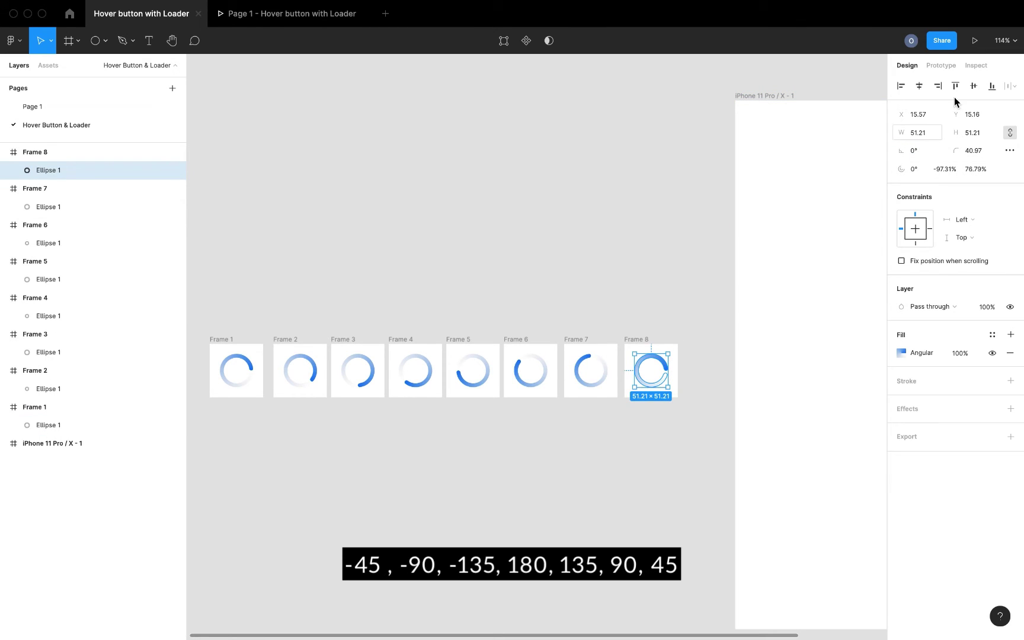
left_click(928, 154)
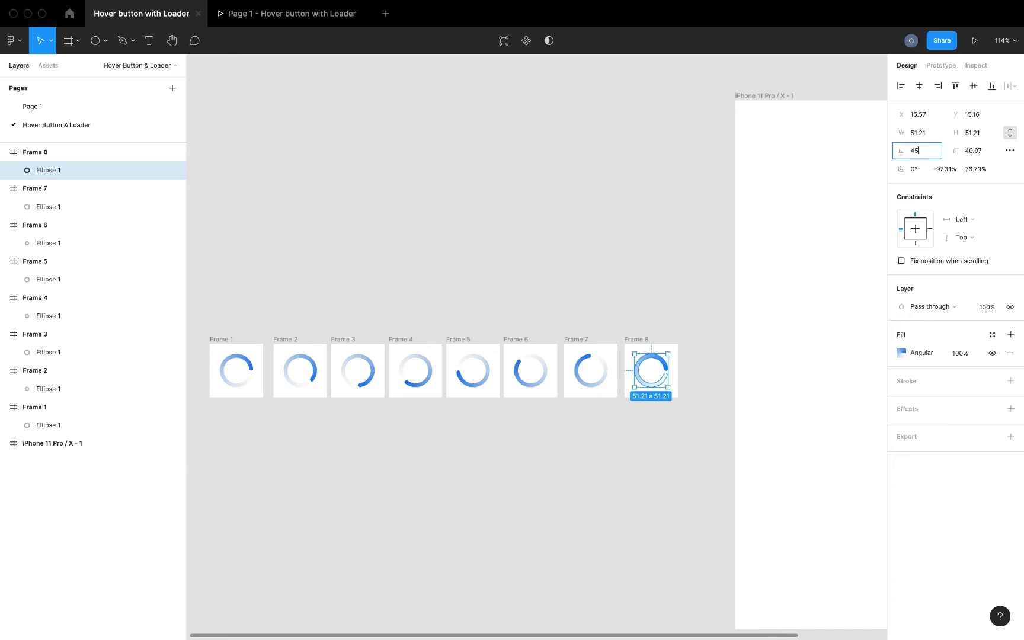
type("45")
key("Return")
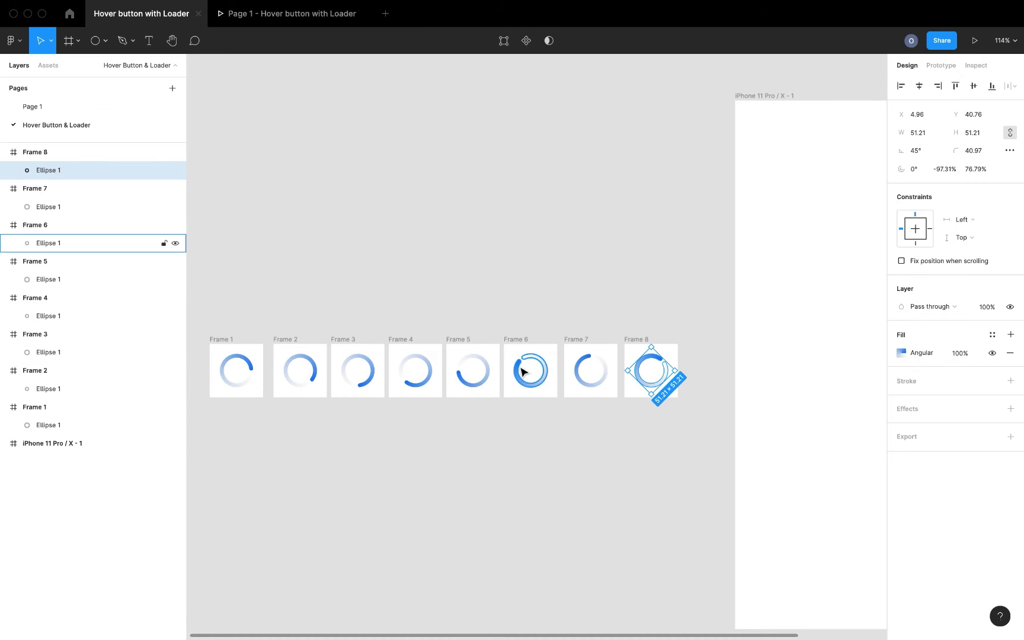
Step: Select all eight loader frames and turn them into a component set
left_click(632, 330)
scroll(633, 331, "left", 3)
scroll(633, 331, "down", 2, "ctrl")
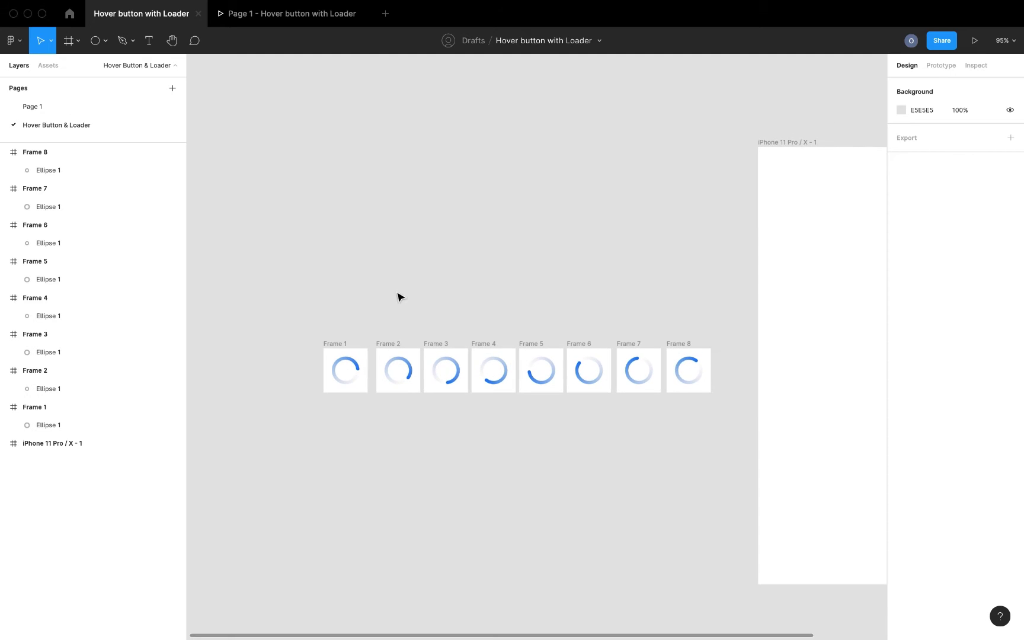
left_click_drag(311, 308, 737, 444)
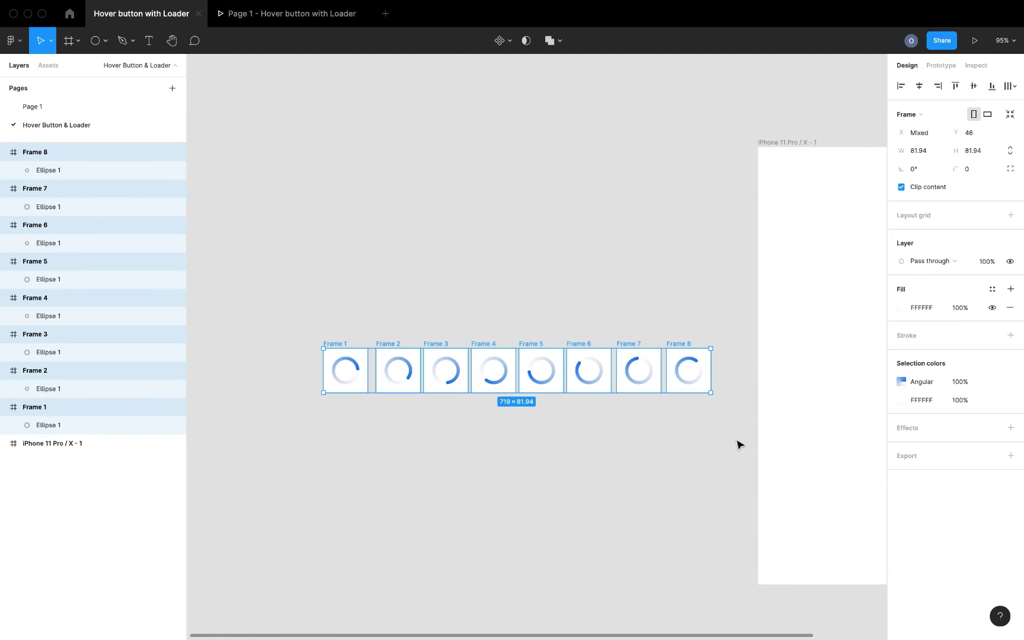
left_click(508, 41)
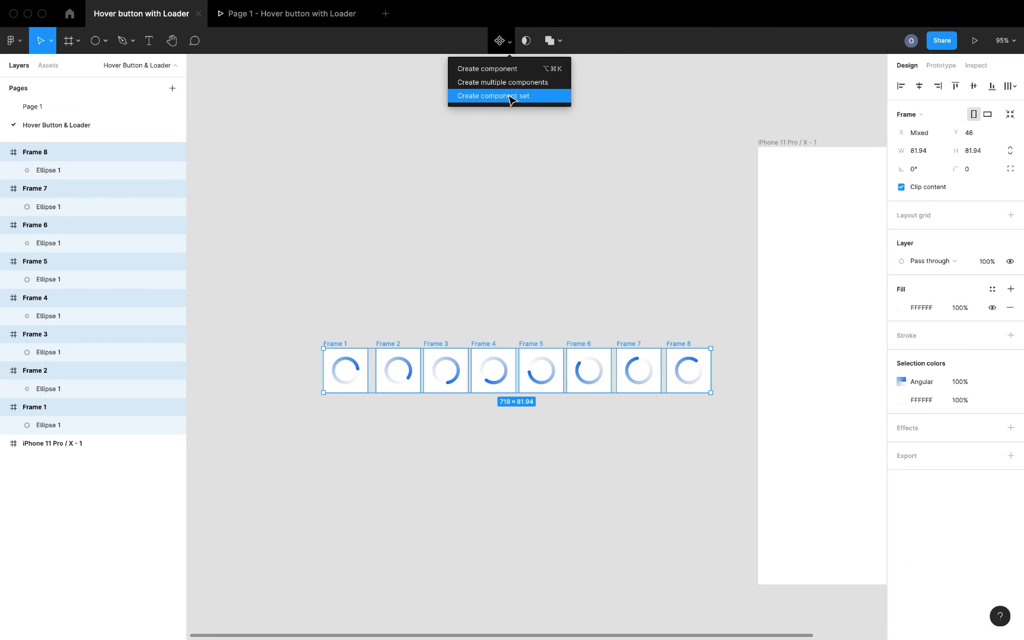
left_click(510, 96)
Step: Add a prototype connection from the Frame 1 variant to Frame 2, triggered after a delay of 1 ms
scroll(424, 300, "up", 2, "ctrl")
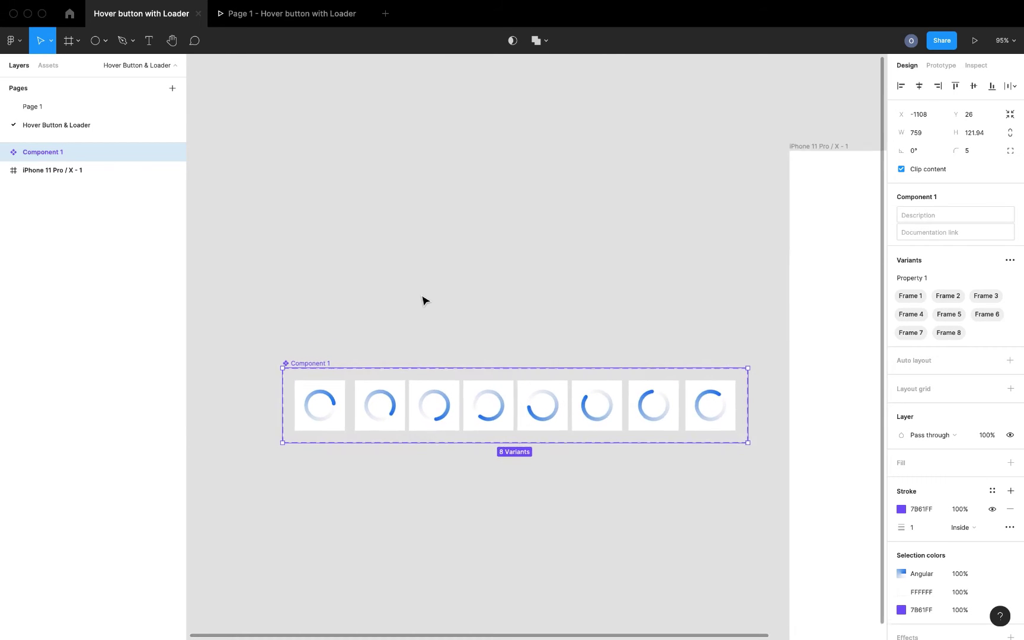
scroll(424, 300, "up", 3, "ctrl")
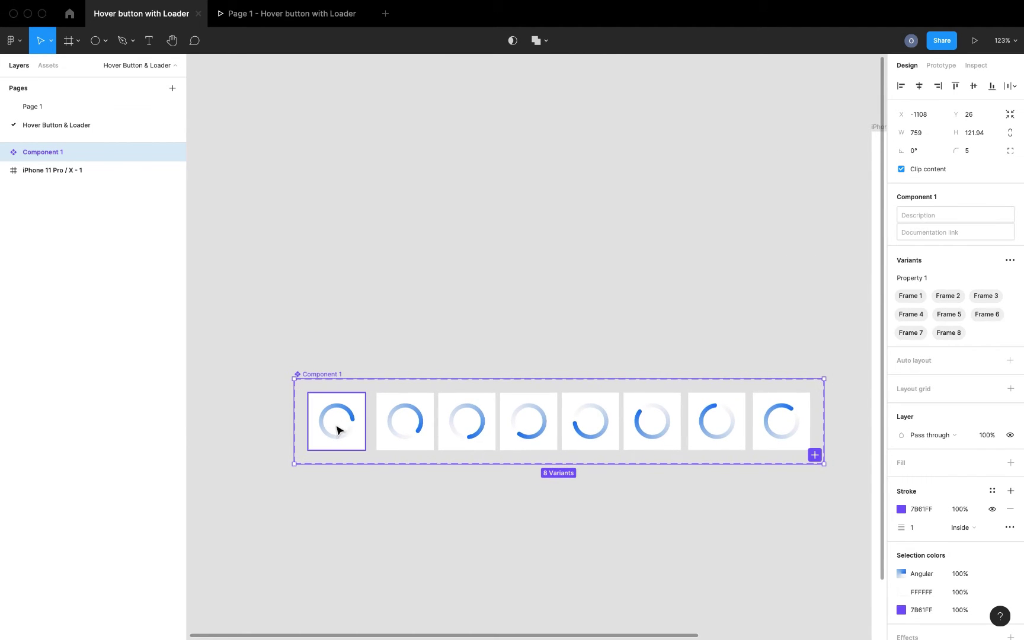
left_click(339, 429)
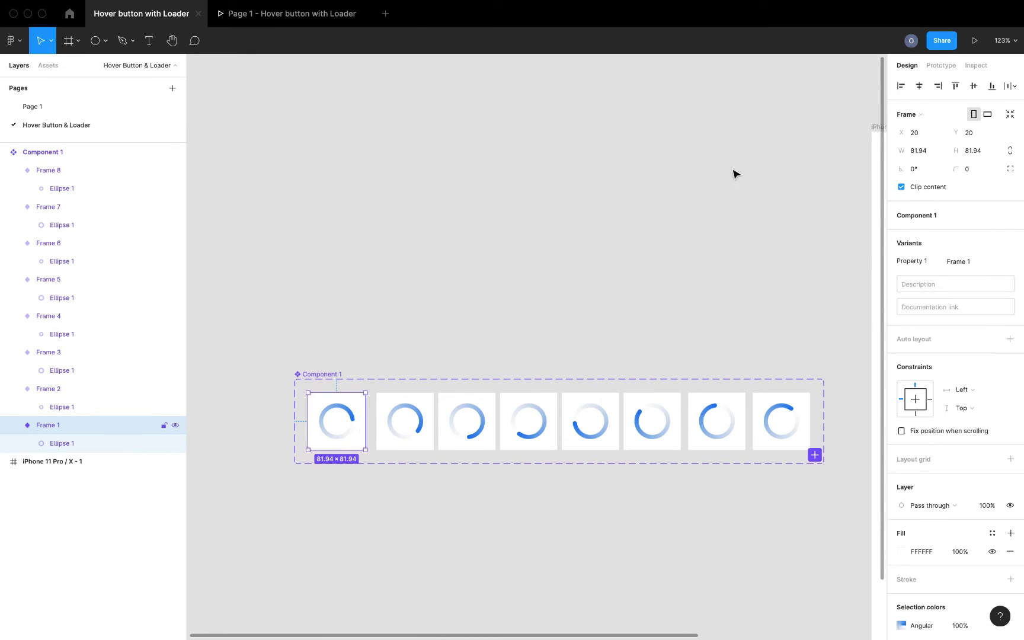
left_click(941, 66)
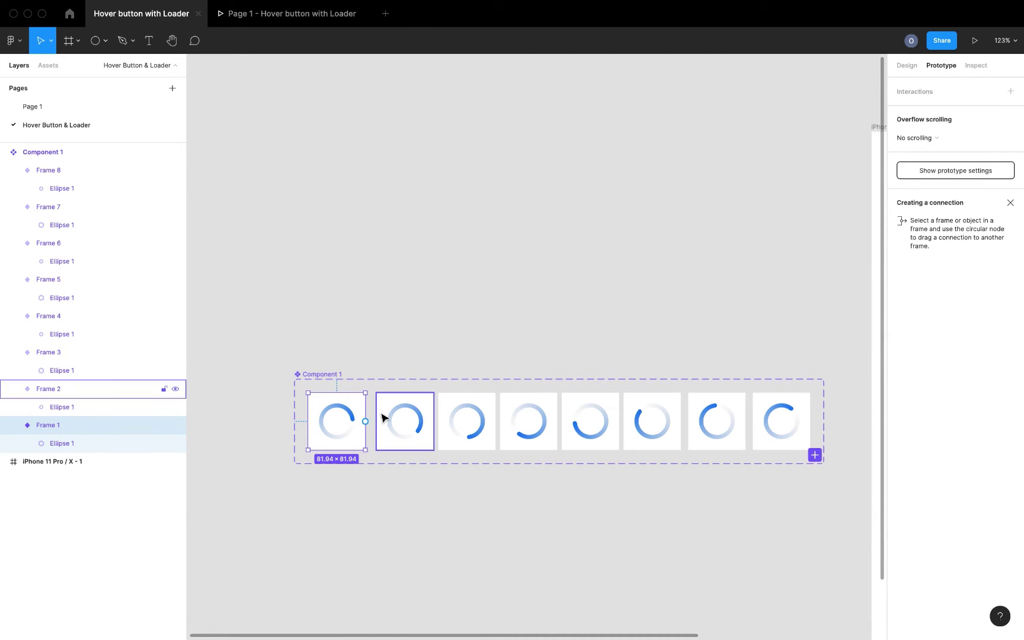
left_click_drag(365, 421, 401, 430)
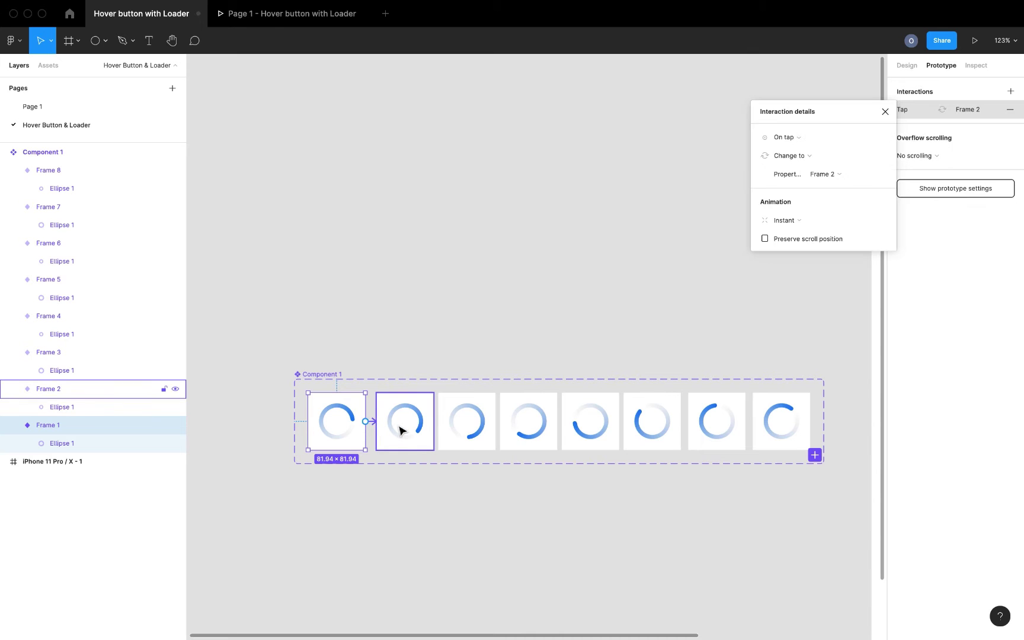
left_click(798, 136)
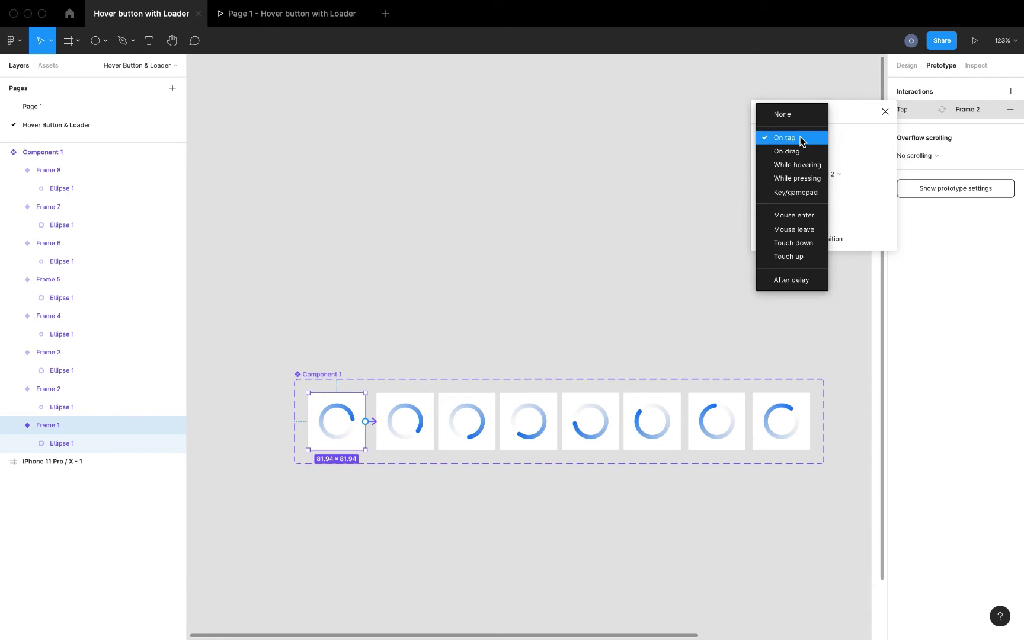
left_click(782, 282)
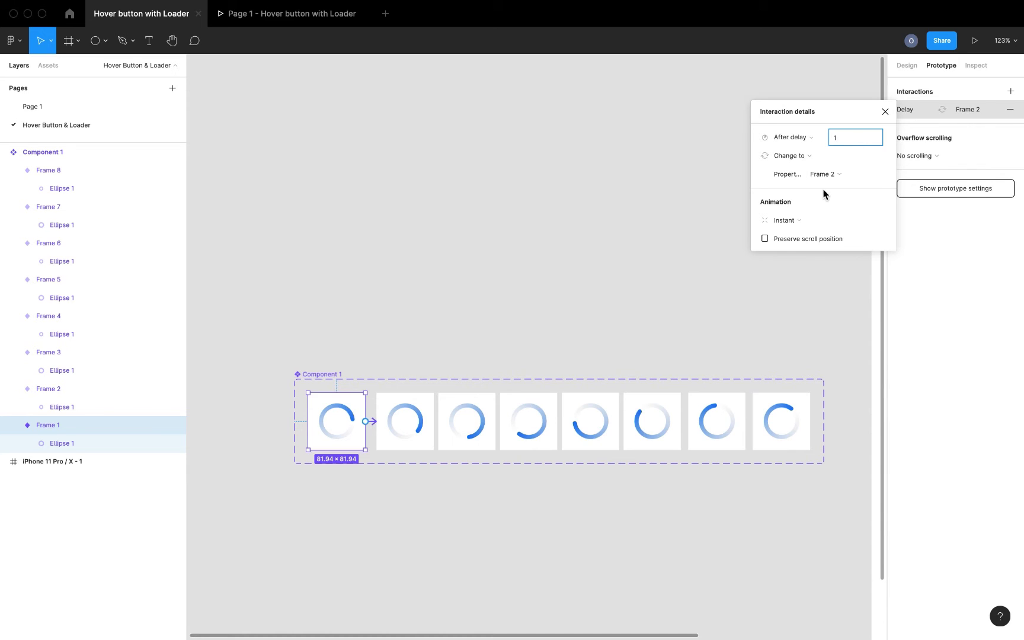
Step: Set the Frame 1 interaction's animation to Smart animate with Linear easing and a 100 ms duration
left_click(792, 223)
left_click(792, 247)
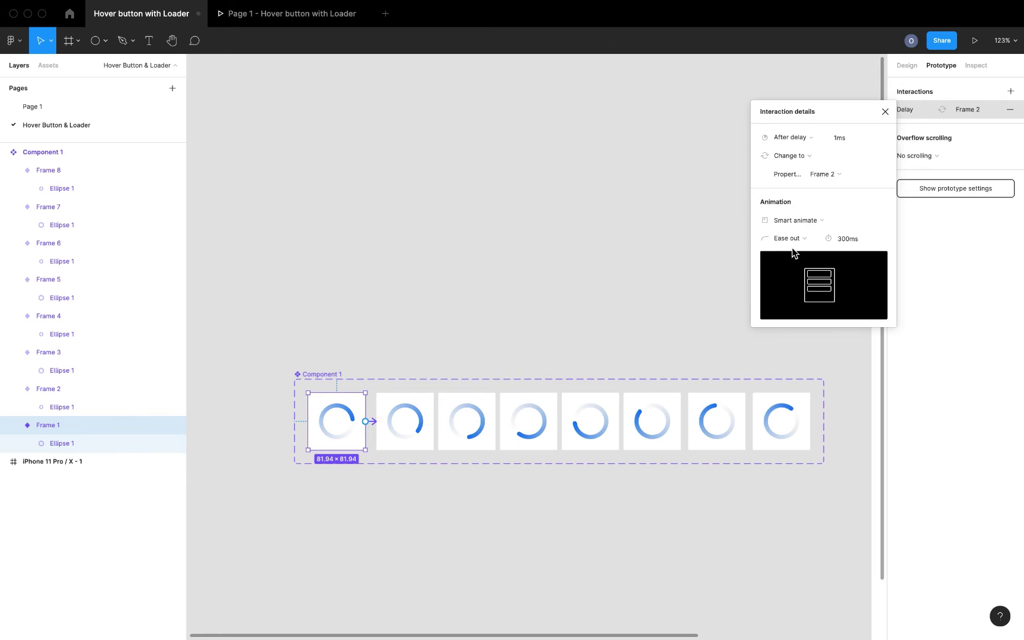
left_click(861, 238)
type("100")
left_click(791, 243)
left_click(784, 203)
Step: Connect the Frame 2 variant to Frame 3 with an After delay trigger of 1 ms
left_click(416, 441)
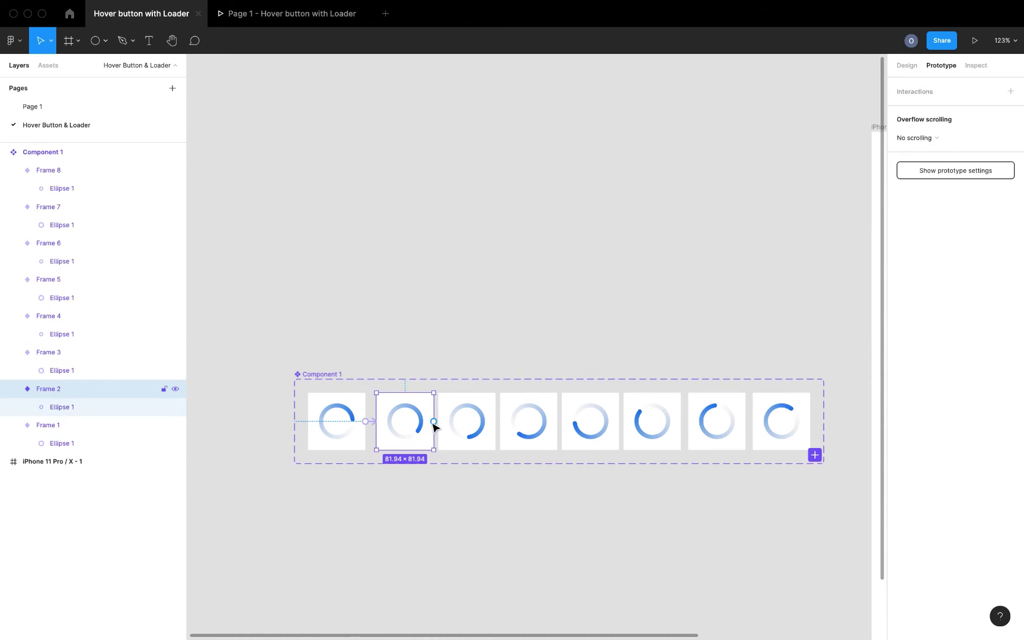
left_click_drag(434, 421, 465, 423)
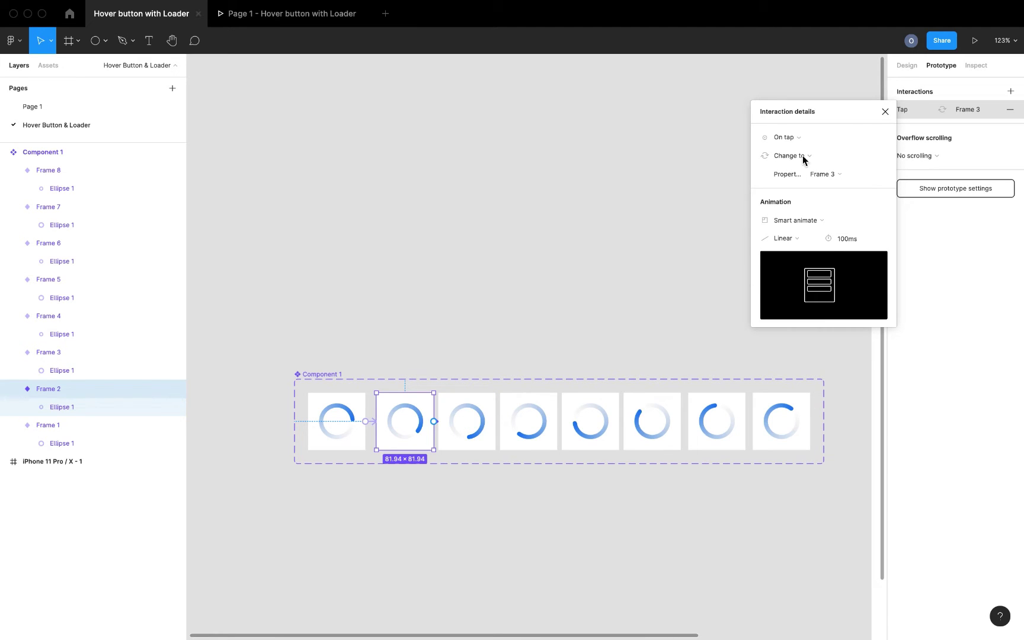
left_click(802, 137)
left_click(785, 279)
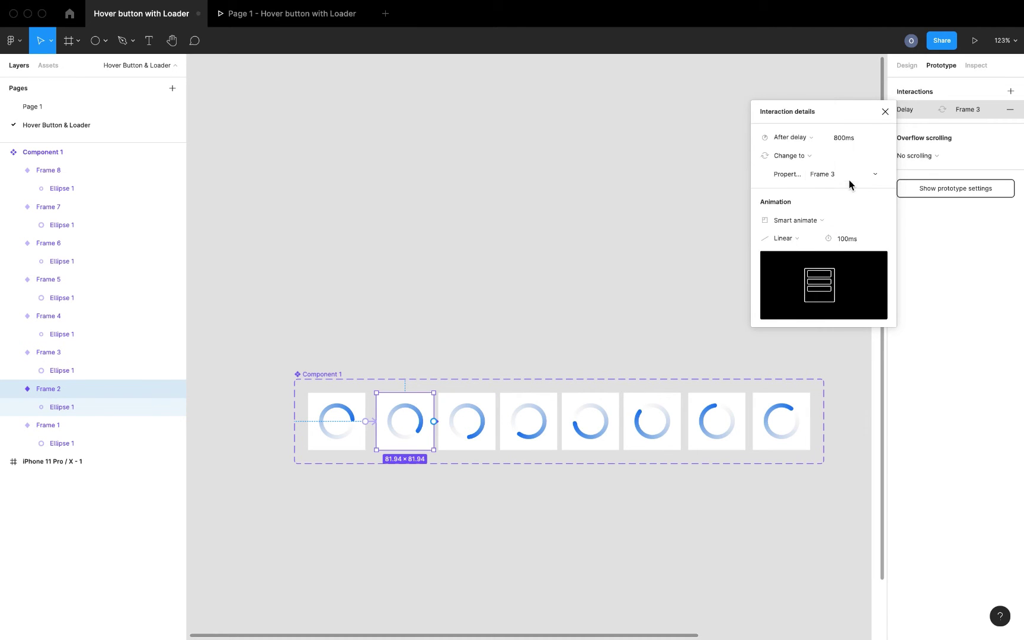
left_click(858, 133)
type("1")
Step: Connect the Frame 3 variant to Frame 4 with an After delay trigger, keeping the Smart animate animation
left_click(465, 430)
left_click_drag(494, 420, 509, 426)
left_click(797, 139)
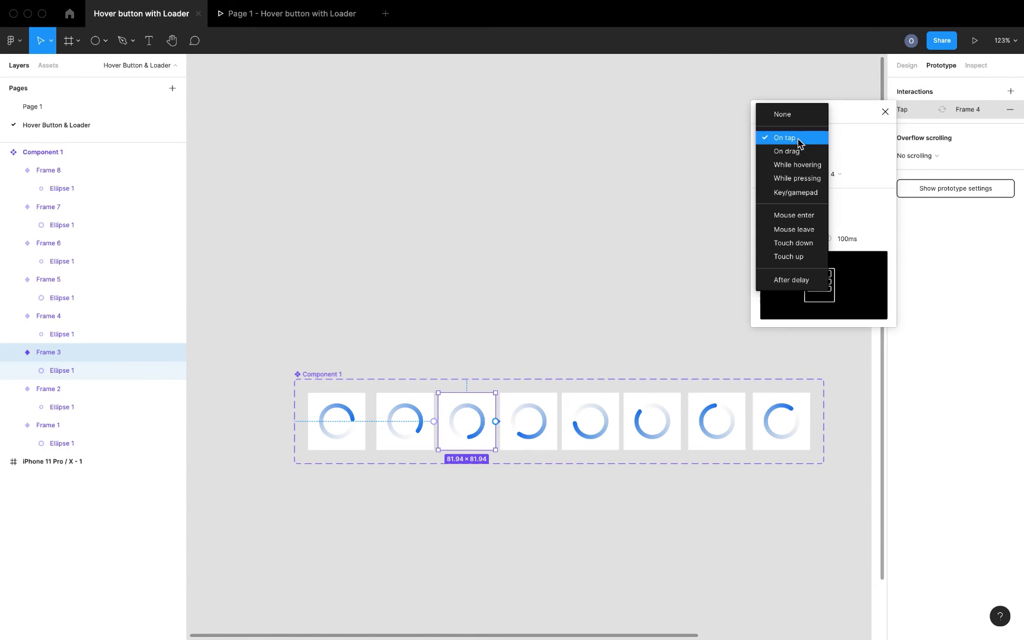
left_click(783, 276)
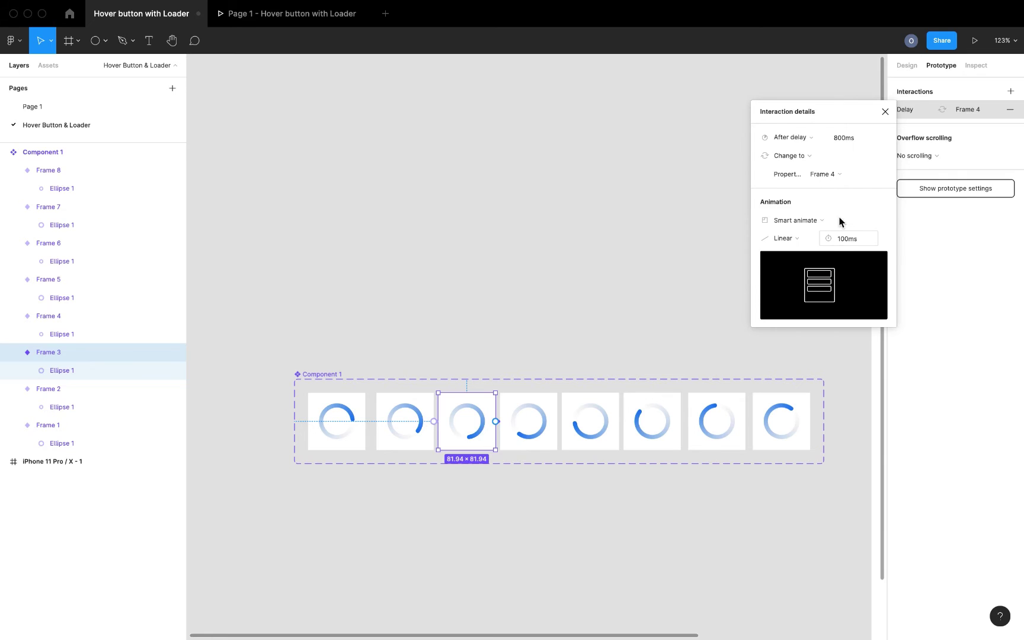
left_click(814, 221)
left_click(816, 223)
Step: Connect the Frame 4 variant to Frame 5 and change the interaction's trigger to After delay
left_click(549, 425)
left_click_drag(557, 421, 579, 423)
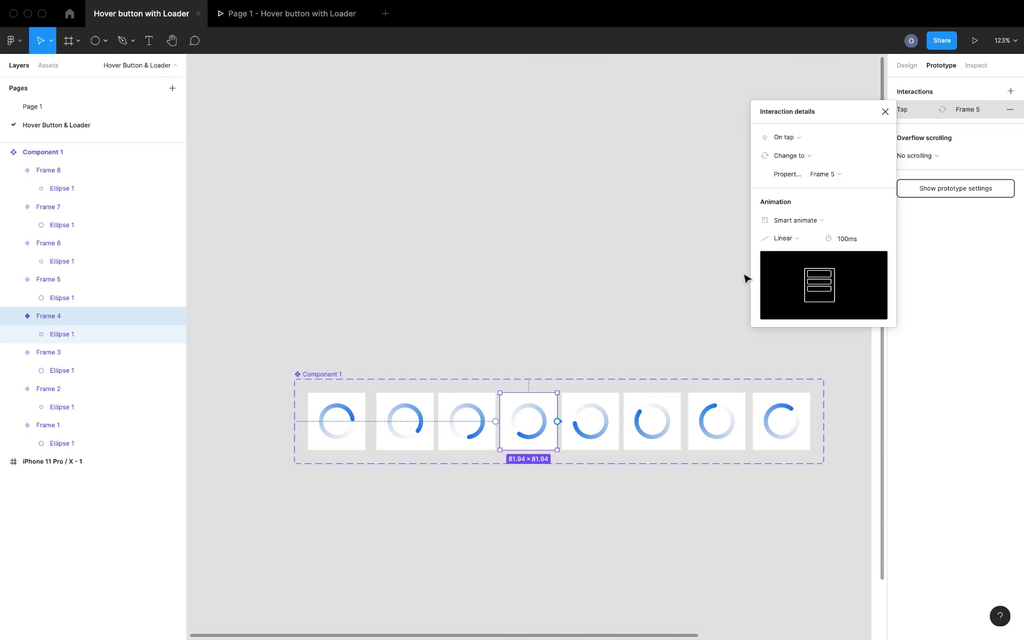
left_click(812, 141)
left_click(796, 279)
Step: Connect the Frame 5 variant to Frame 6 with an After delay trigger of 1 ms
left_click(613, 422)
left_click_drag(618, 421, 650, 425)
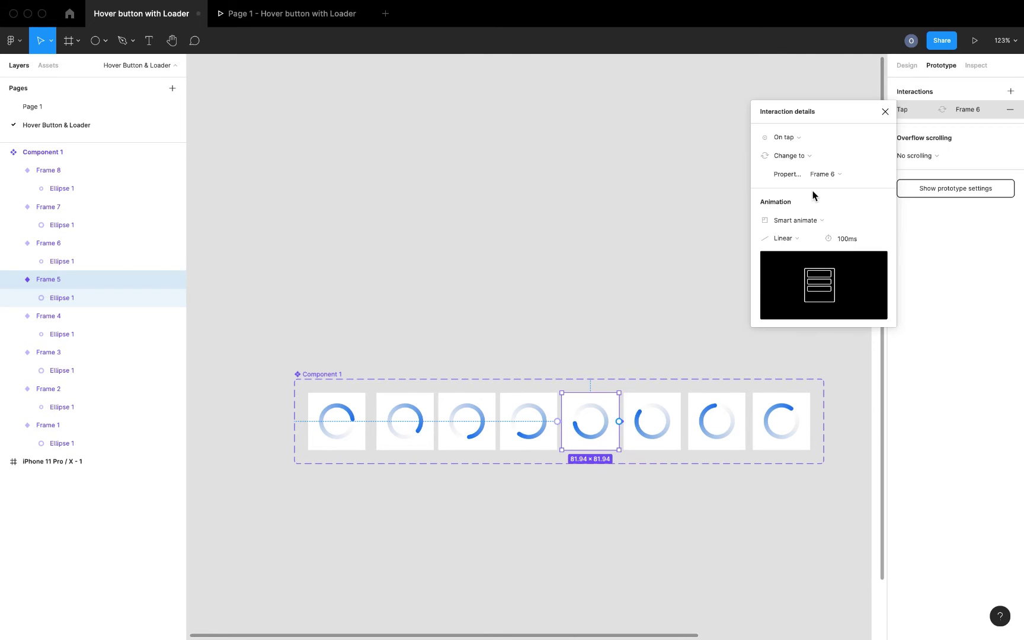
left_click(811, 143)
left_click(793, 279)
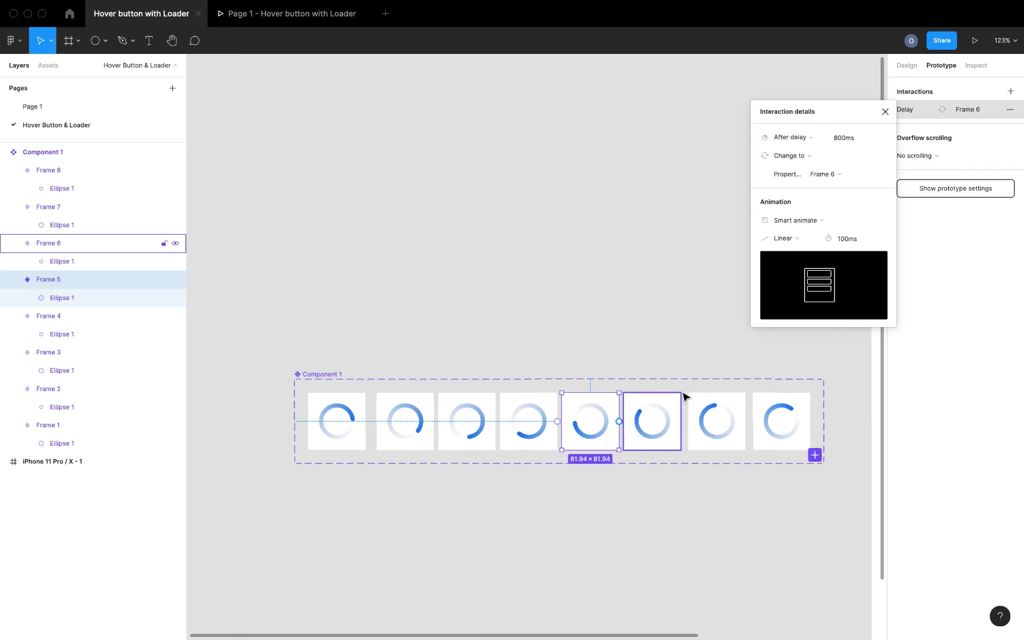
left_click(846, 137)
type("1")
key("Return")
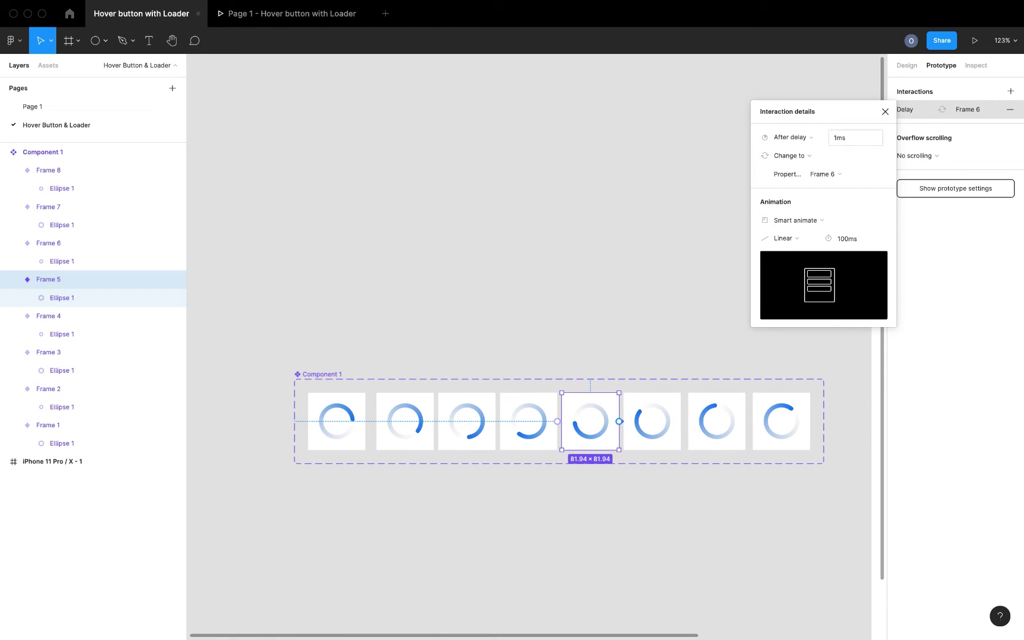
Step: Set the delay of the interaction from Frame 4 to Frame 5 to 1 ms
left_click(532, 422)
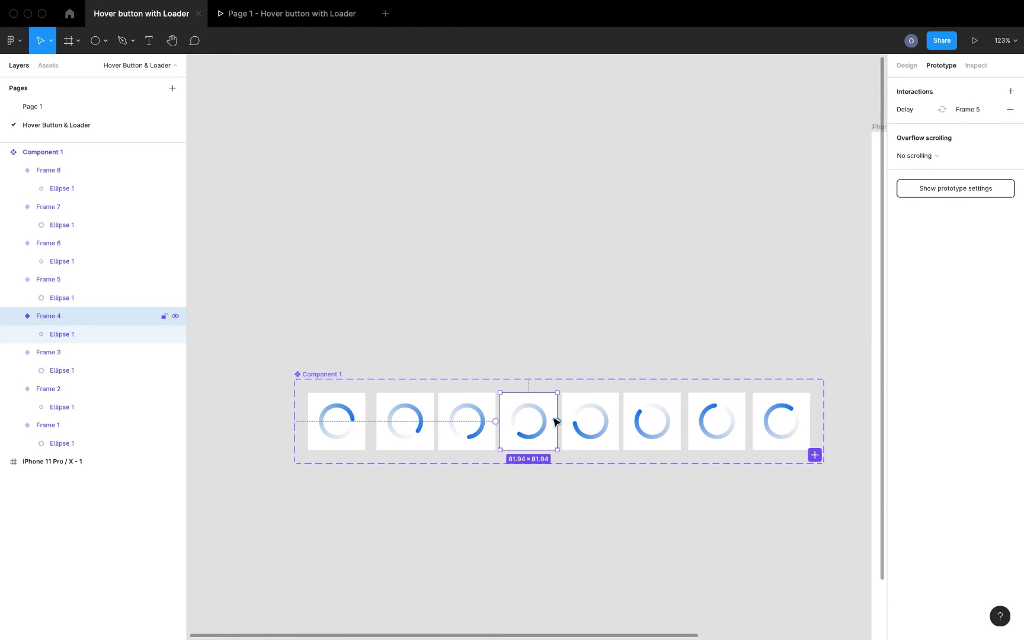
scroll(563, 424, "up", 5)
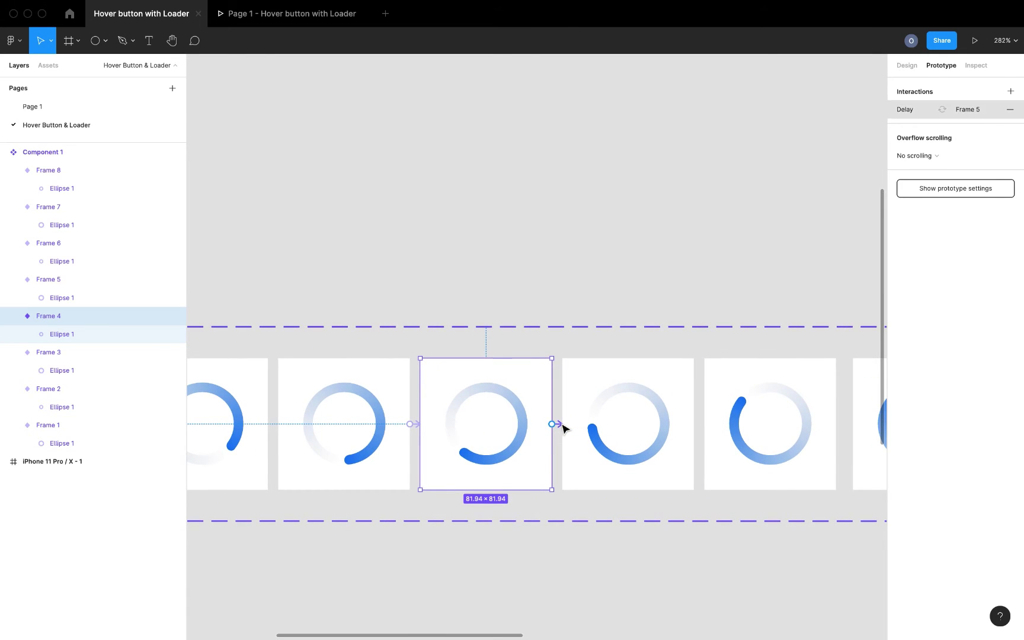
left_click(560, 425)
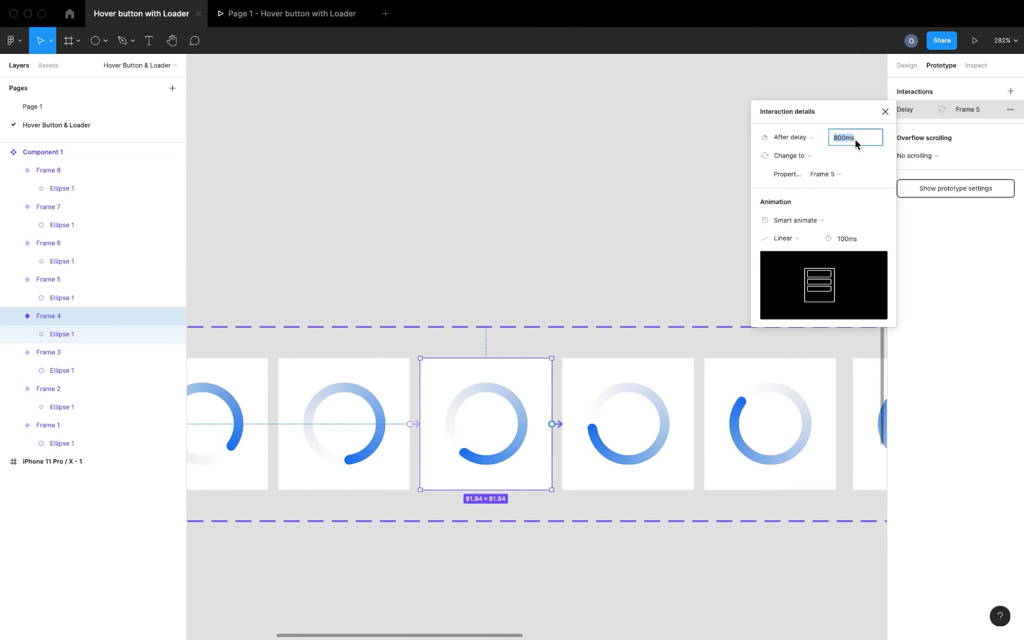
type("1")
key("Return")
Step: Set the delay of the Frame 3 to Frame 4 interaction to 1 ms, and check the Frame 2 and Frame 5 interactions
left_click(354, 444)
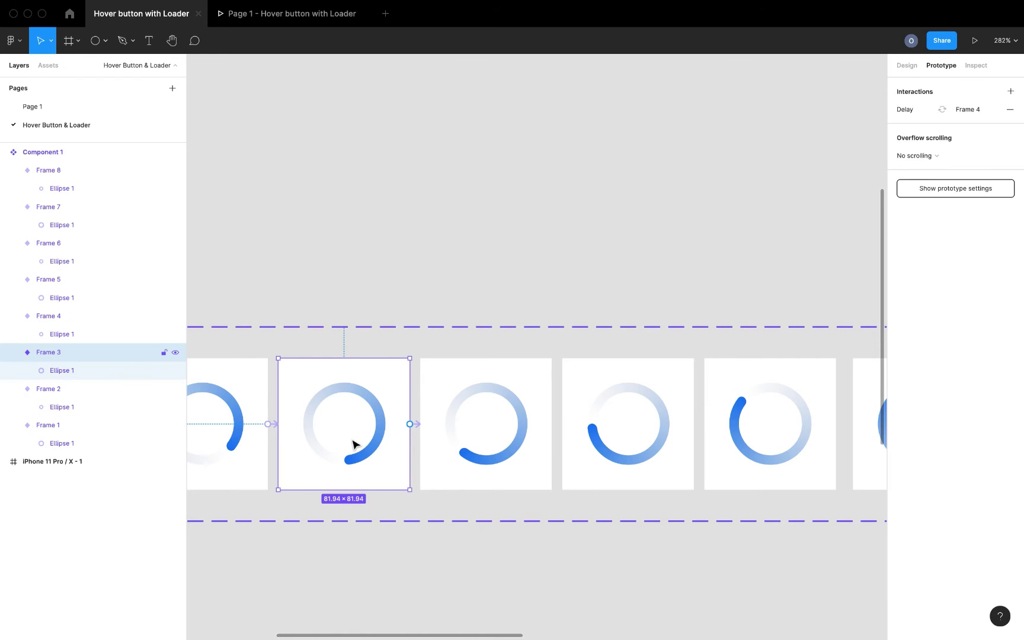
left_click(419, 426)
left_click(870, 145)
type("1")
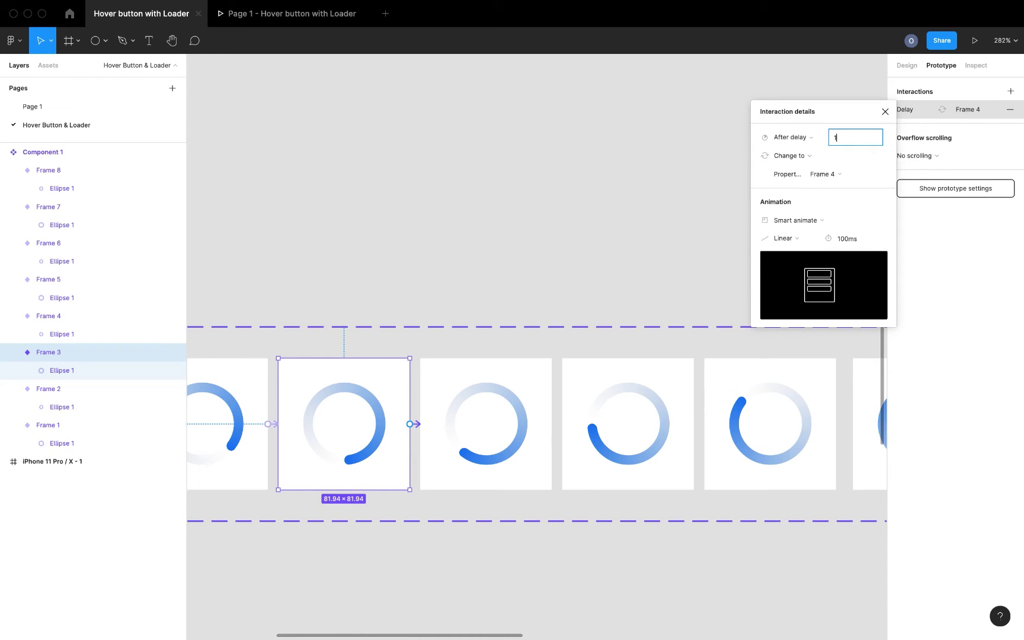
key("Return")
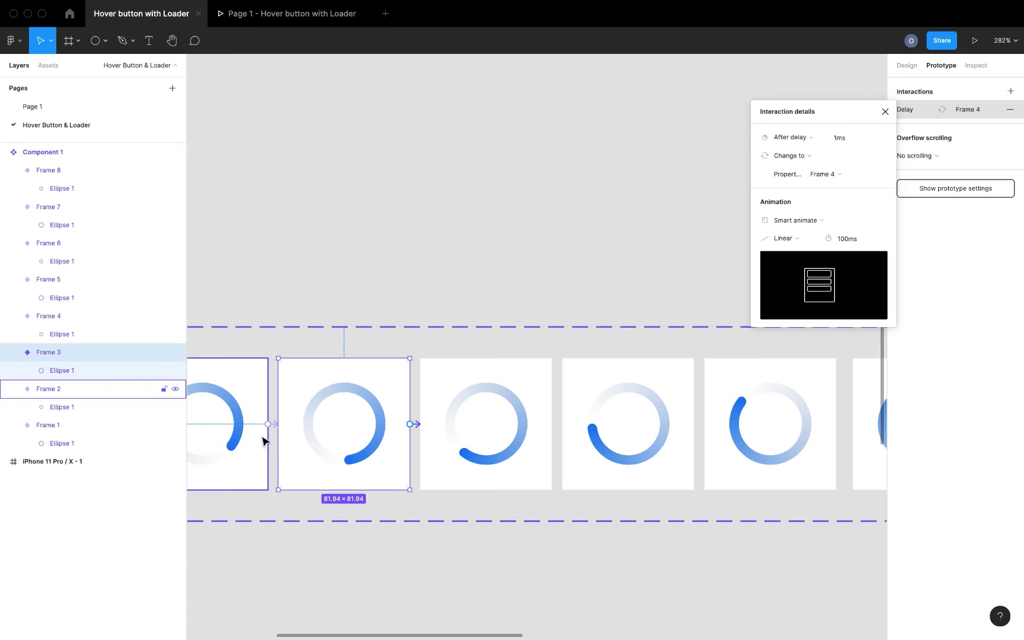
left_click(276, 425)
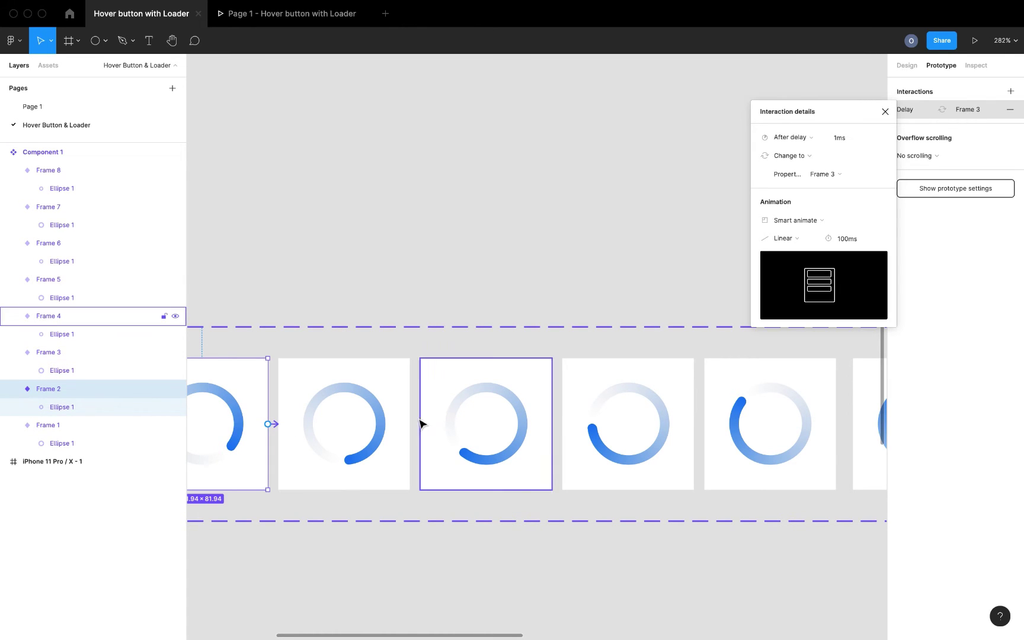
left_click(610, 435)
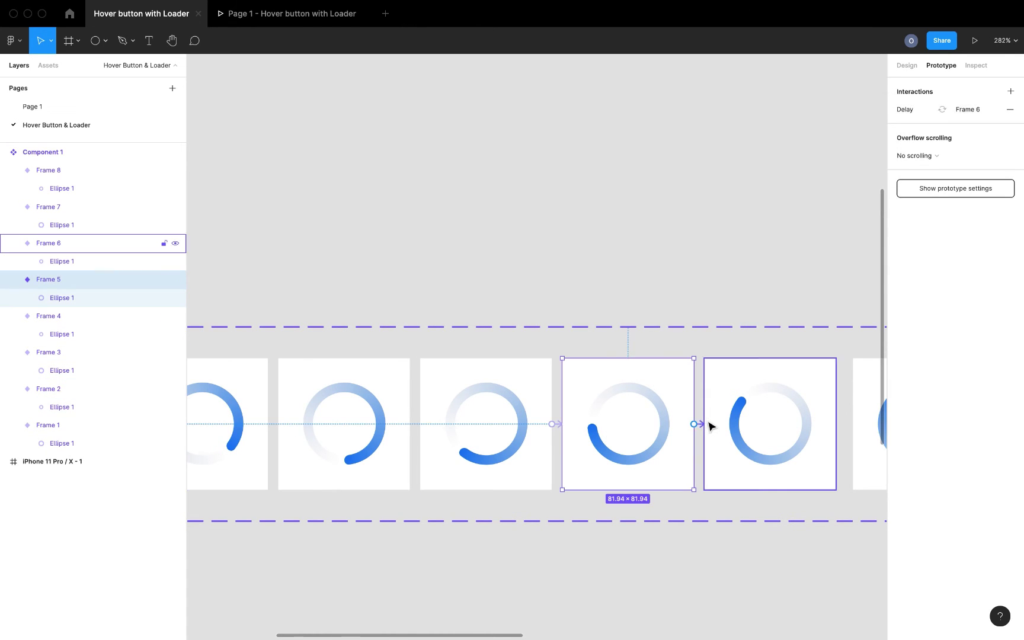
left_click(703, 424)
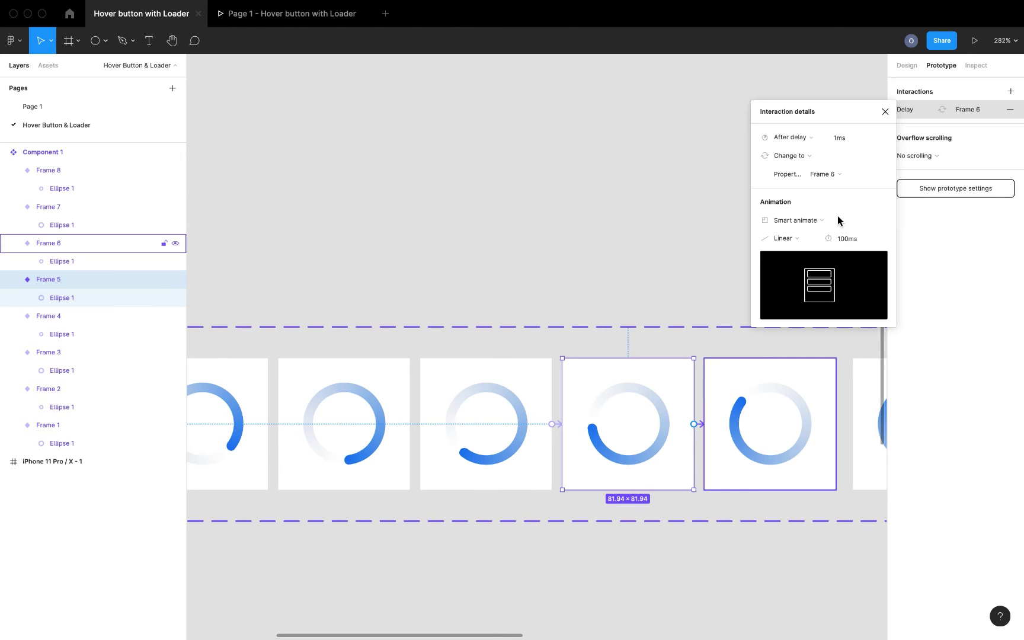
Step: Connect the Frame 6 variant to Frame 7 with an After delay trigger of 1 ms
scroll(777, 441, "right", 5)
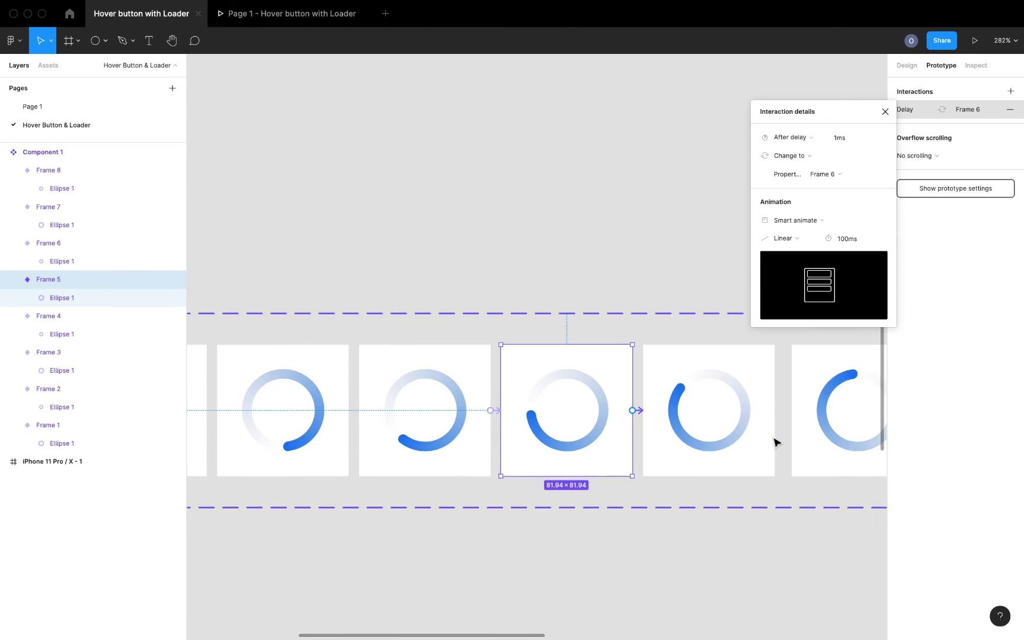
left_click(591, 457)
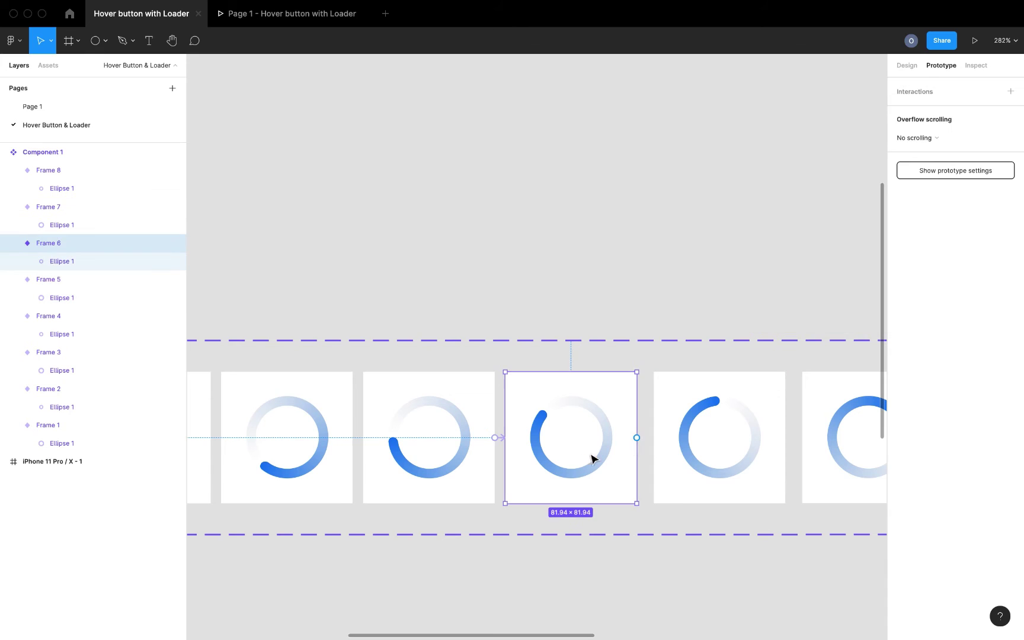
left_click_drag(638, 437, 677, 442)
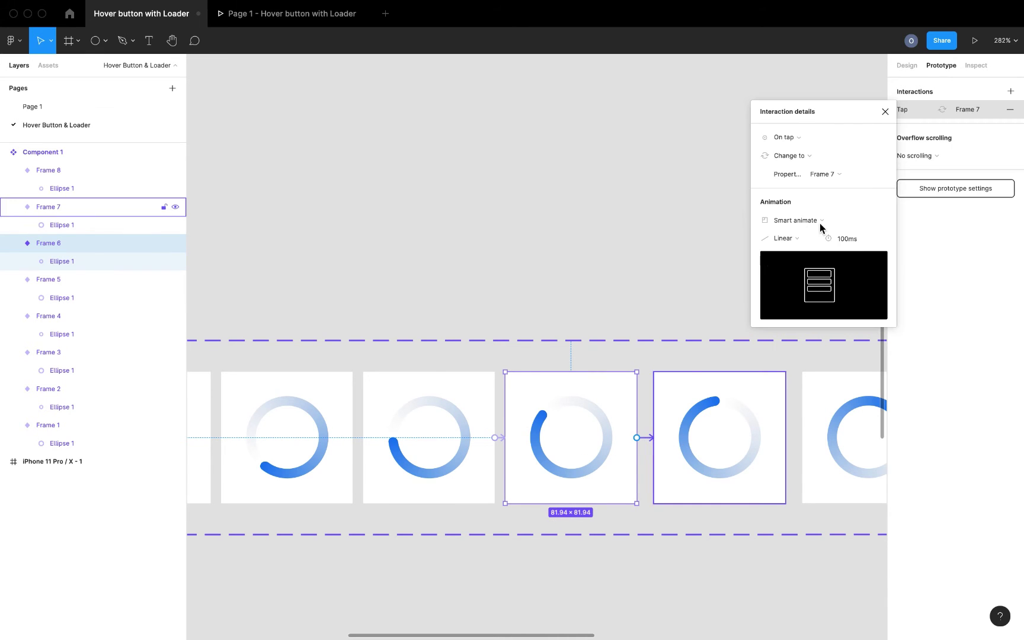
left_click(806, 137)
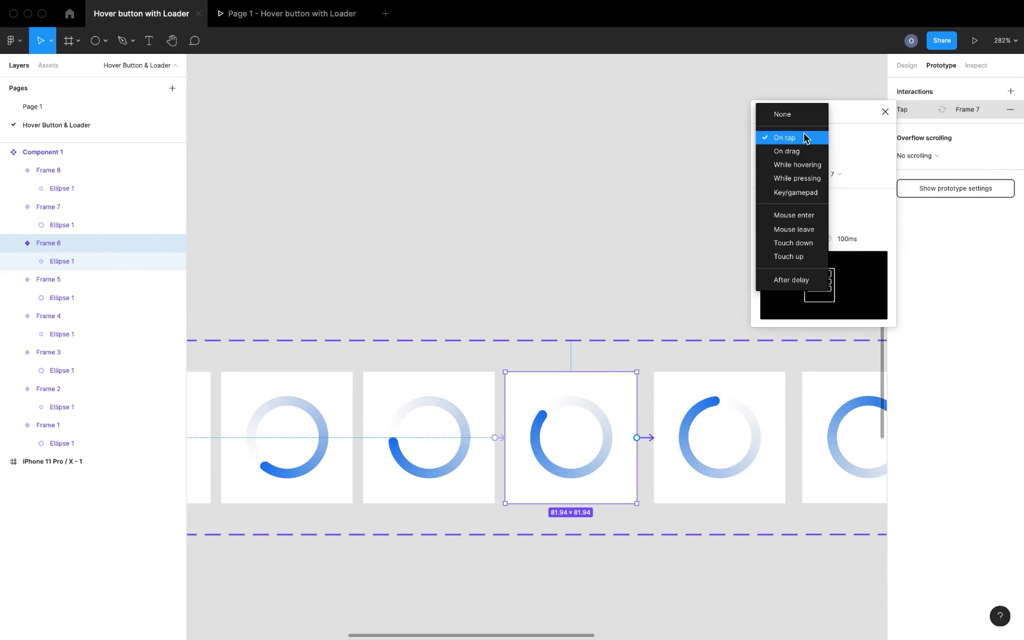
left_click(796, 281)
left_click(849, 140)
type("1")
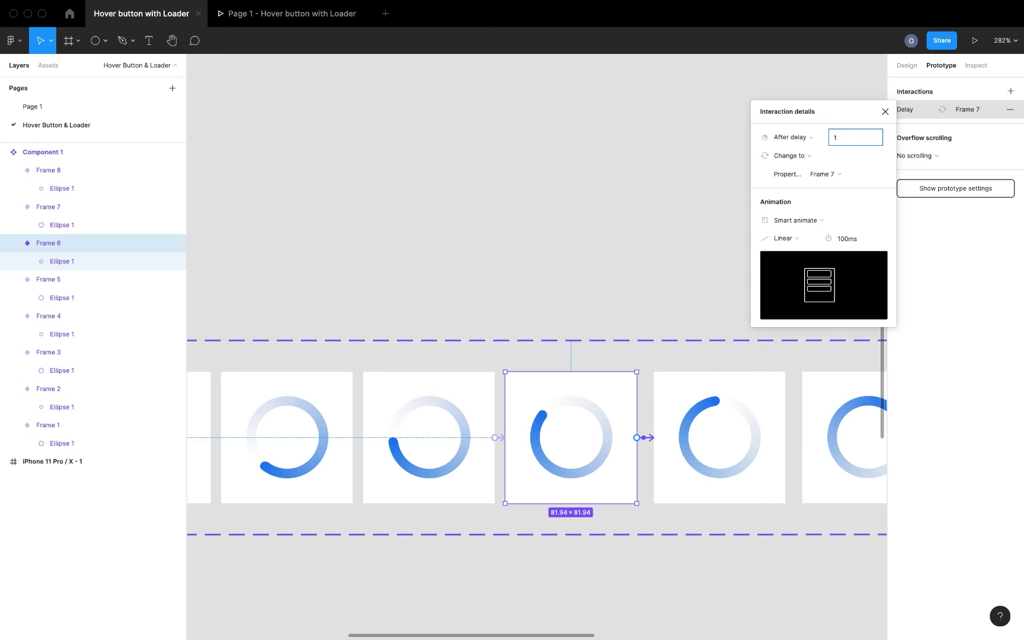
key("Return")
Step: Connect the Frame 7 variant to Frame 8 with an After delay trigger of 1 ms
scroll(745, 455, "right", 5)
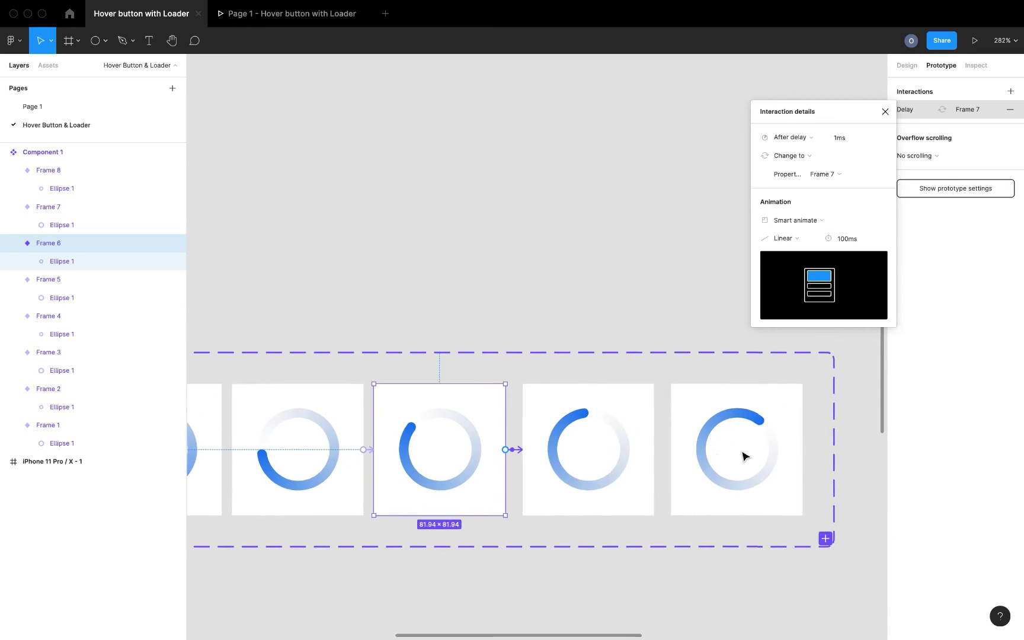
scroll(745, 455, "right", 5)
left_click(484, 473)
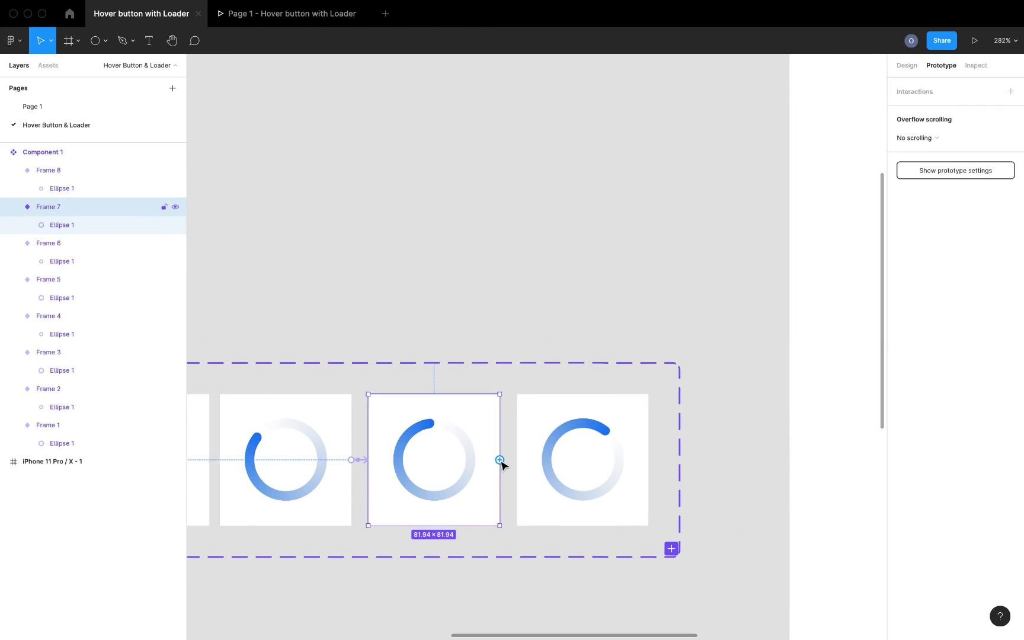
left_click_drag(499, 459, 585, 418)
left_click(796, 140)
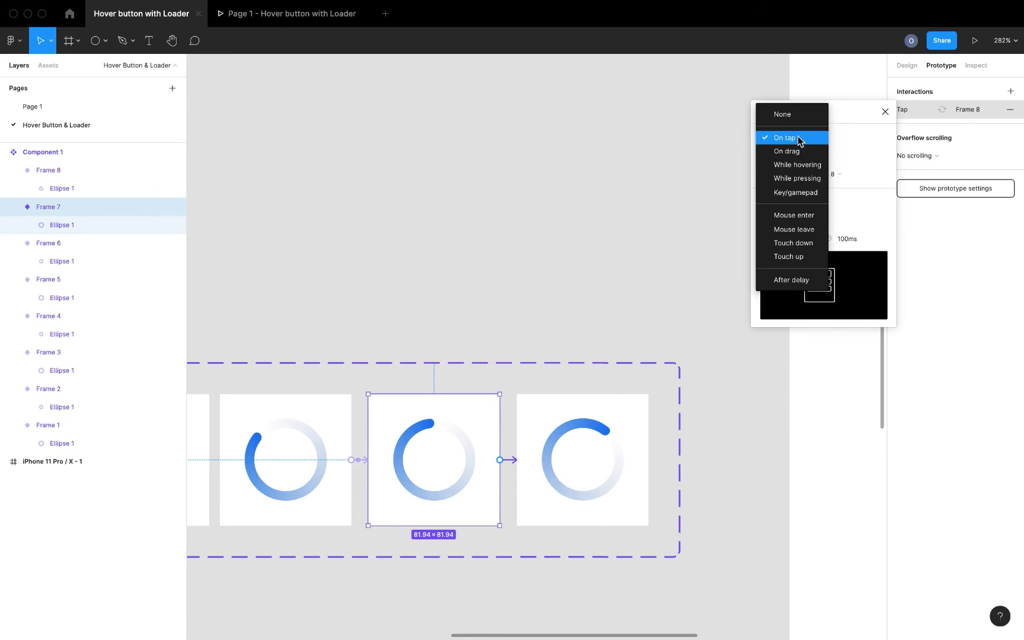
left_click(795, 278)
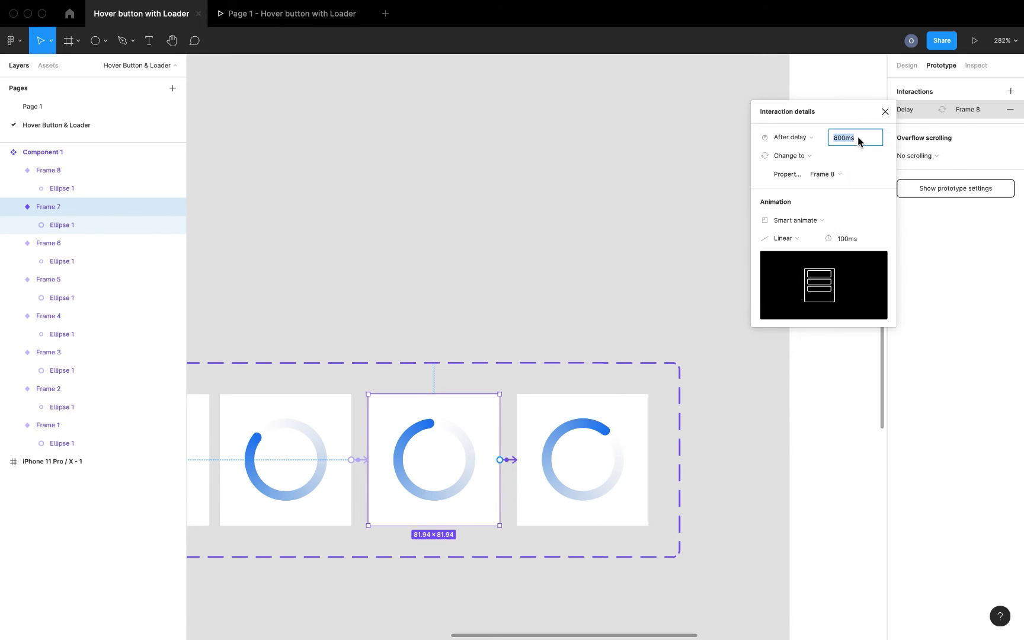
type("1")
left_click(728, 344)
Step: Close the loop by connecting the Frame 8 variant back to Frame 1 with an After delay trigger of 1 ms
scroll(726, 343, "down", 10)
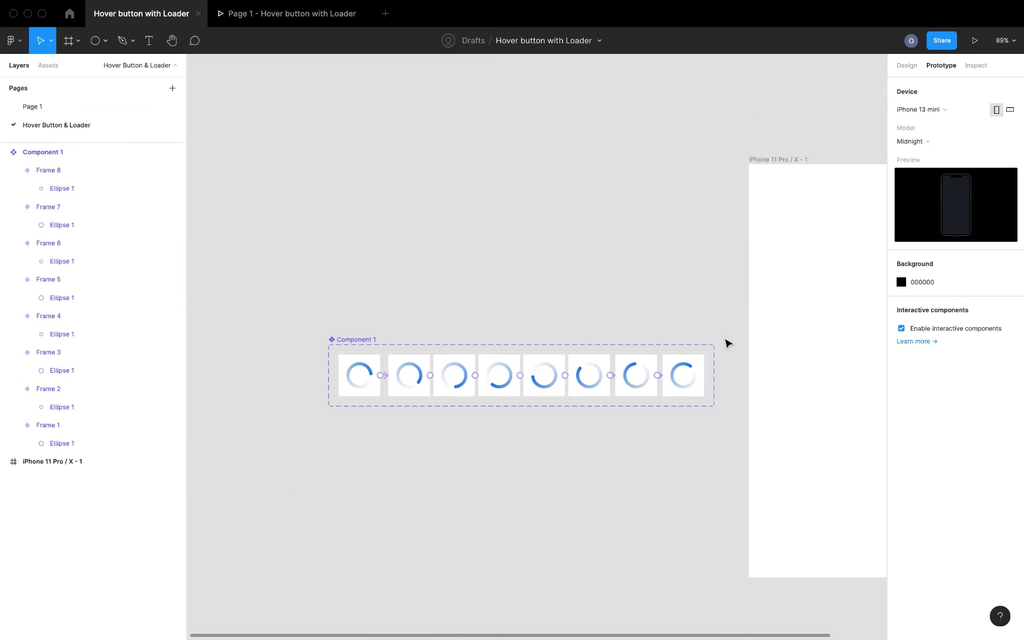
left_click(717, 393)
left_click_drag(732, 386, 401, 398)
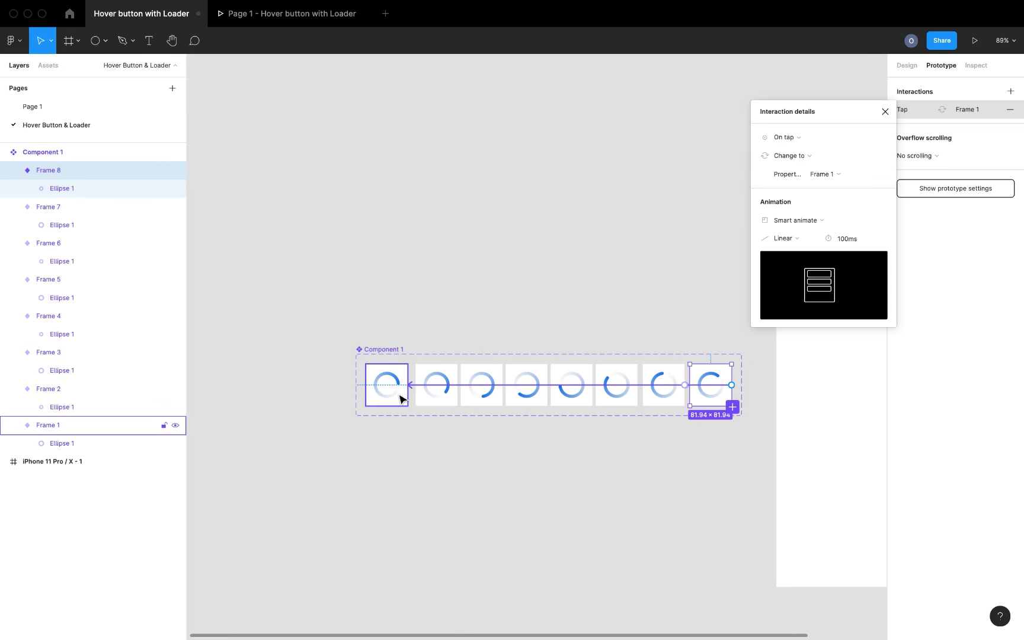
left_click(787, 152)
left_click(797, 281)
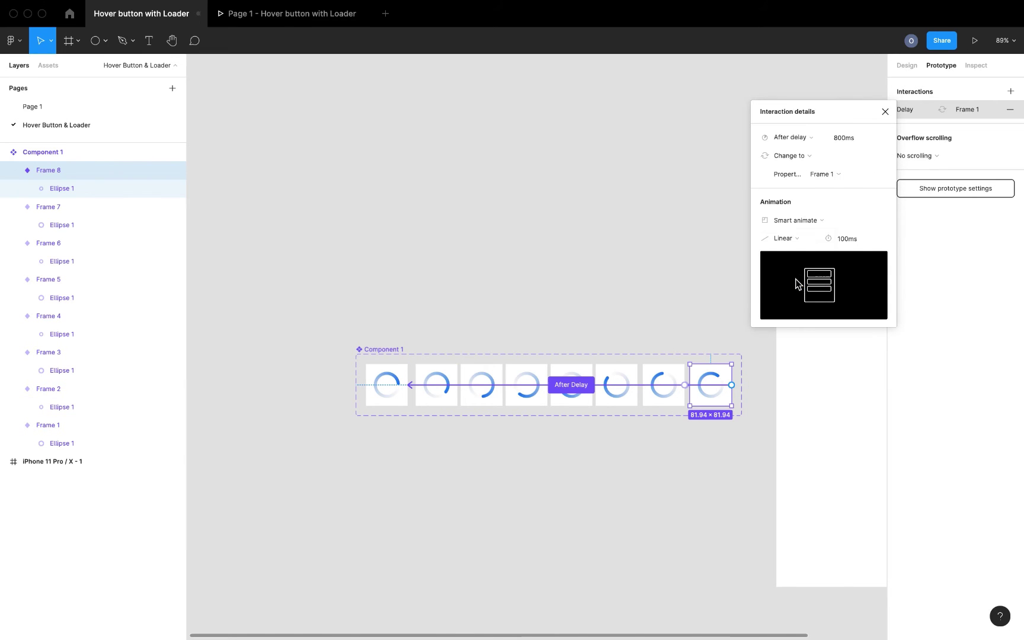
left_click(849, 140)
type("1")
left_click(700, 280)
scroll(700, 280, "down", 5)
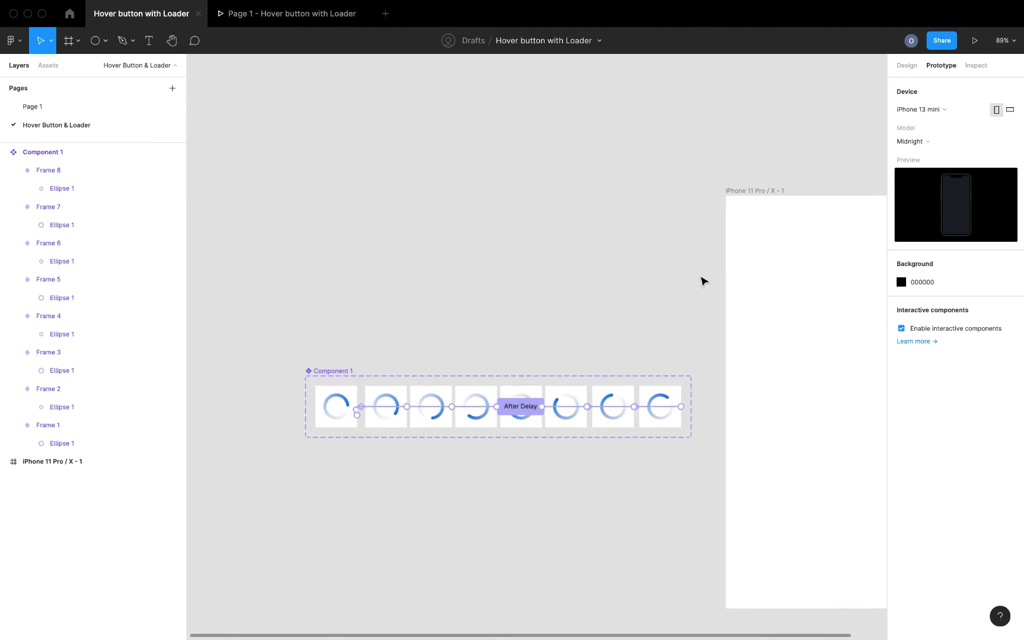
scroll(700, 280, "down", 5)
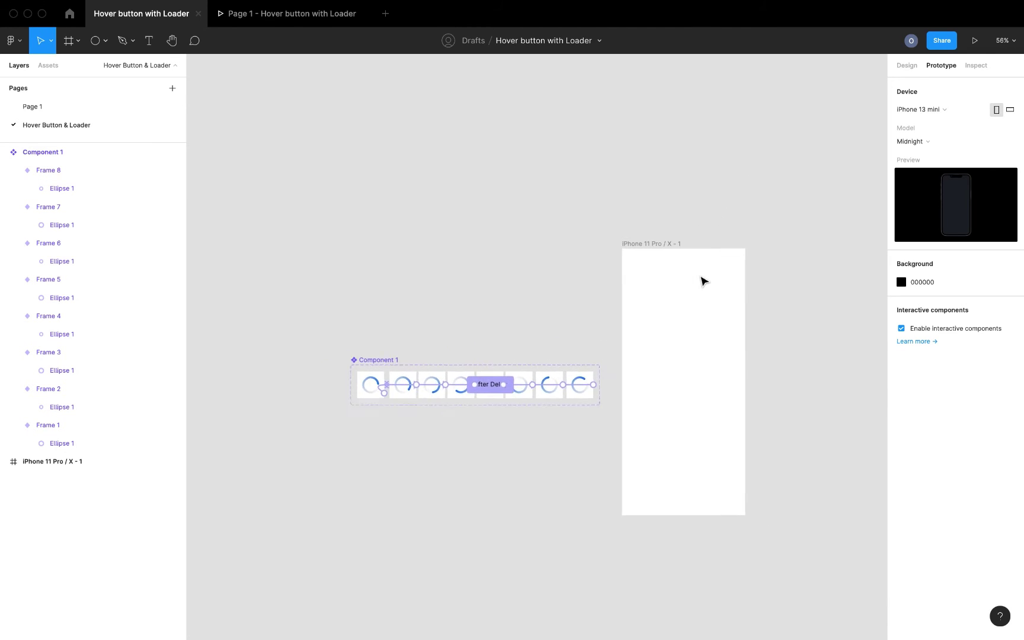
scroll(700, 280, "down", 3)
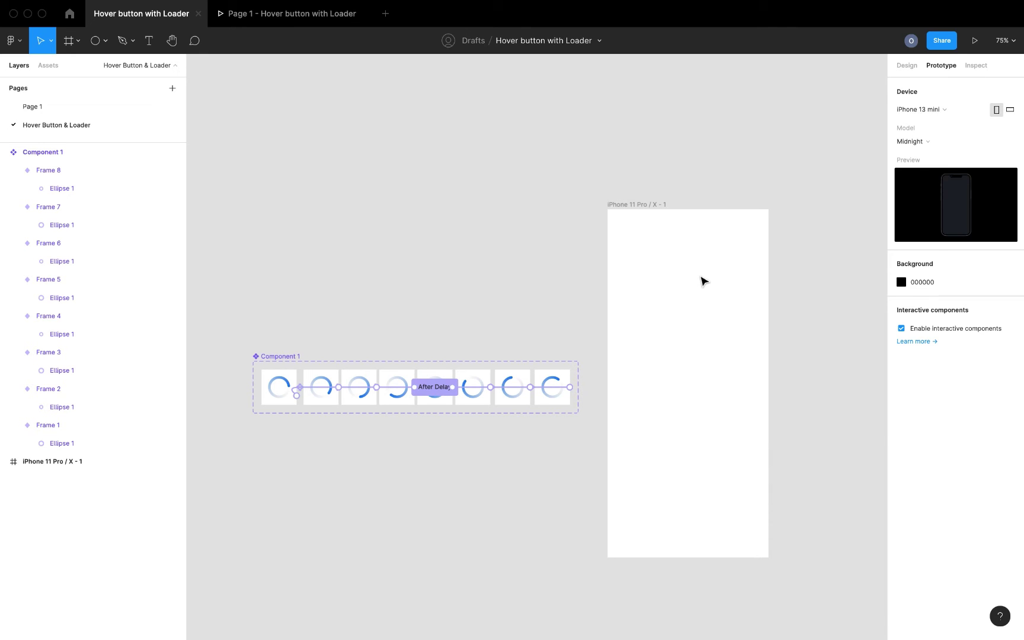
key("super+slash")
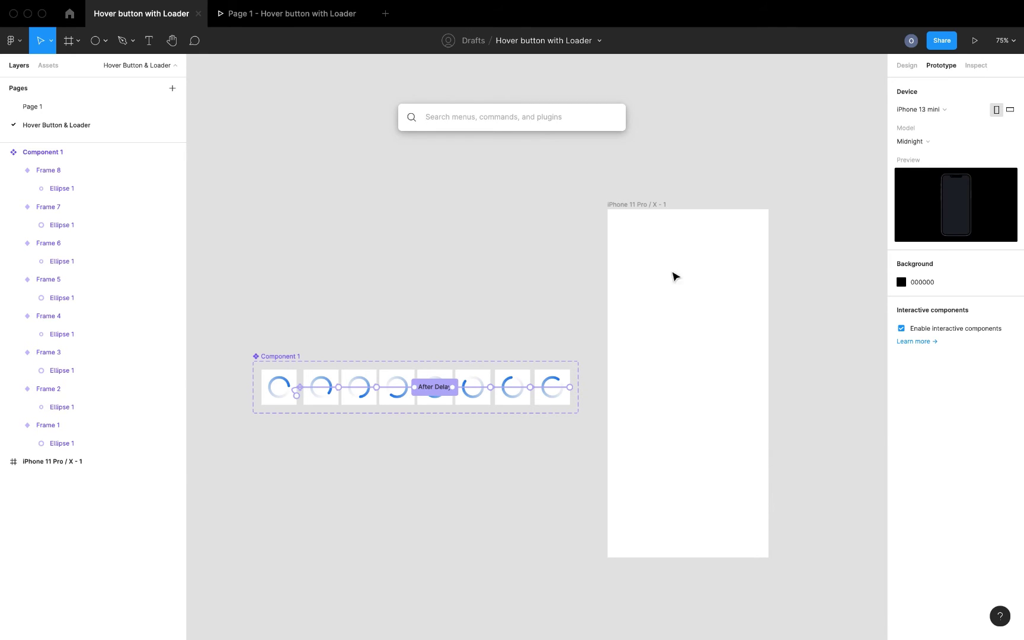
left_click(563, 214)
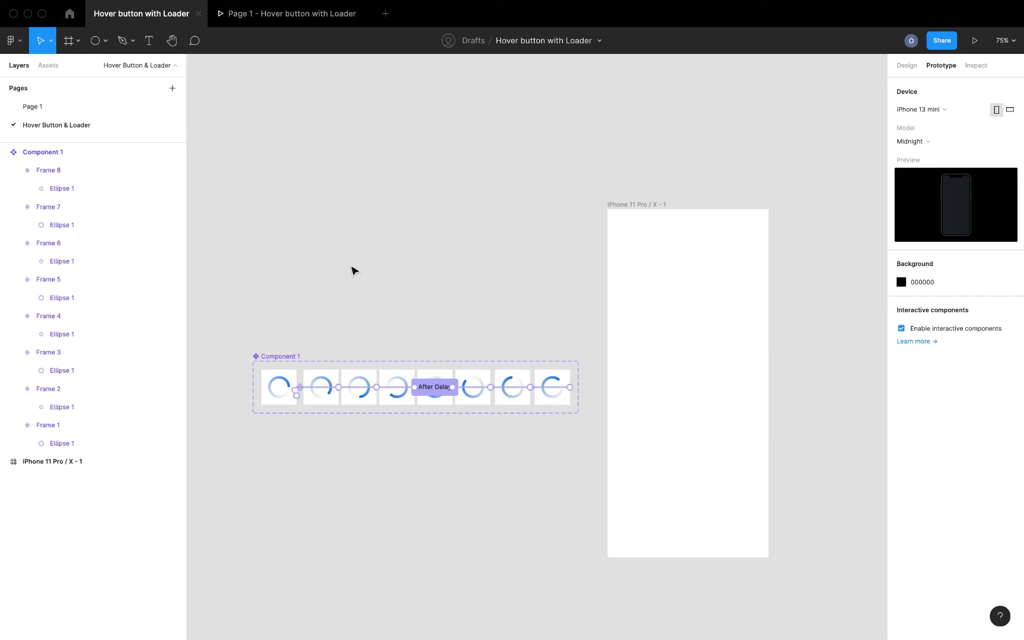
Step: Place an instance of the ring loader component from the Hover Button & Loader page's local assets at the centre of the iPhone frame
left_click(4, 152)
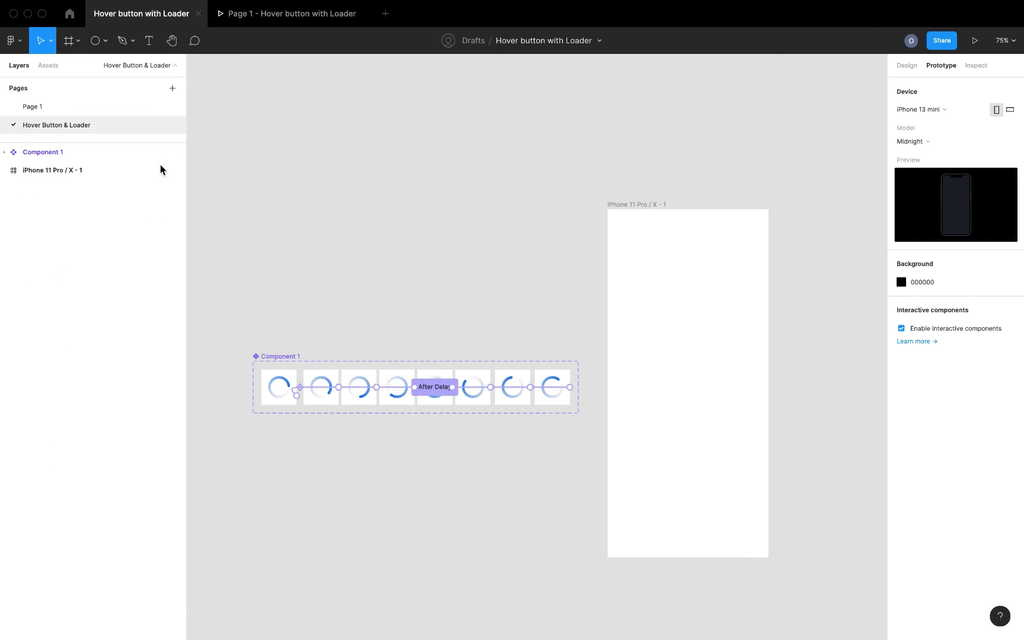
left_click(611, 224)
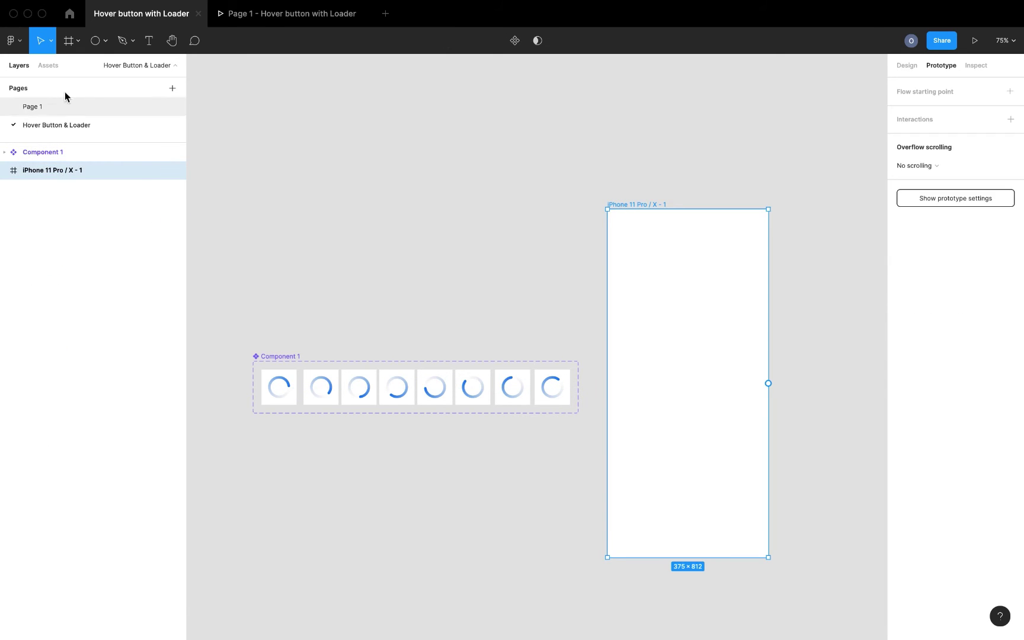
left_click(50, 69)
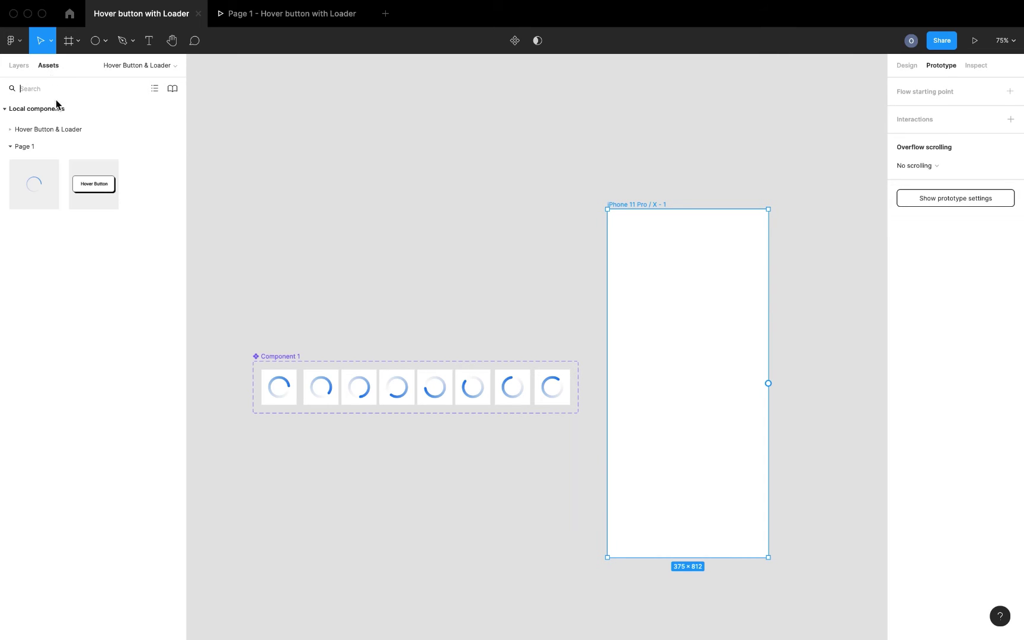
left_click(10, 147)
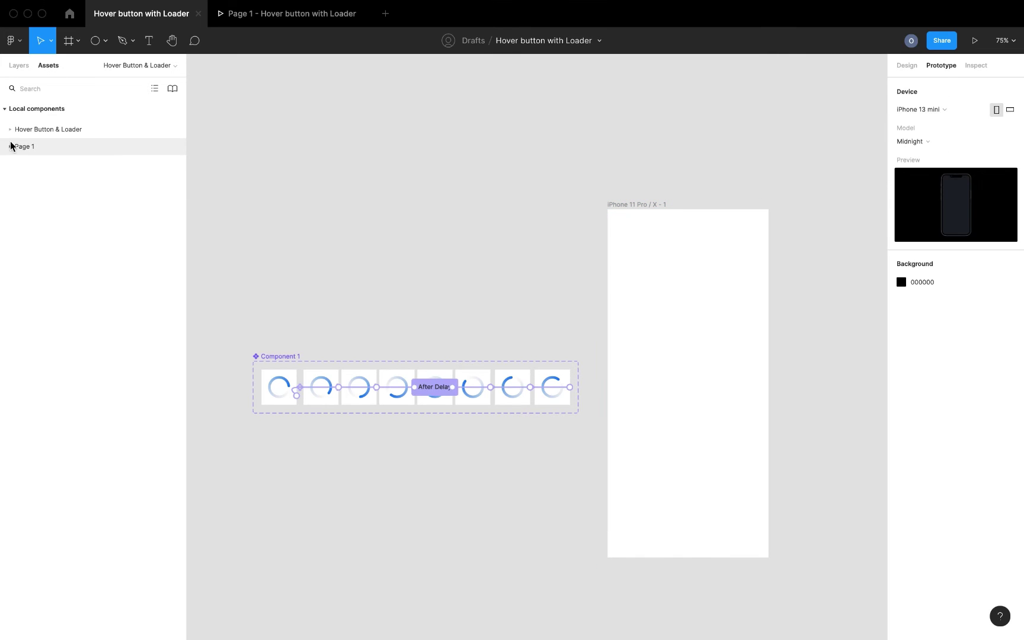
left_click(11, 131)
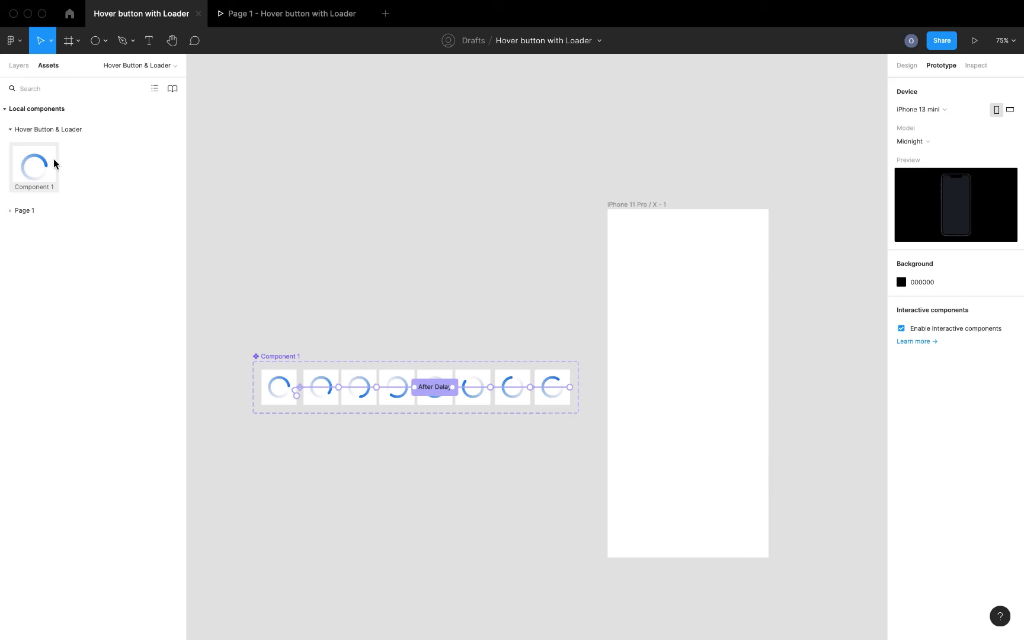
left_click_drag(53, 164, 686, 372)
Step: Preview the iPhone frame as a prototype to watch the loader animation, and return to the design file
left_click(646, 206)
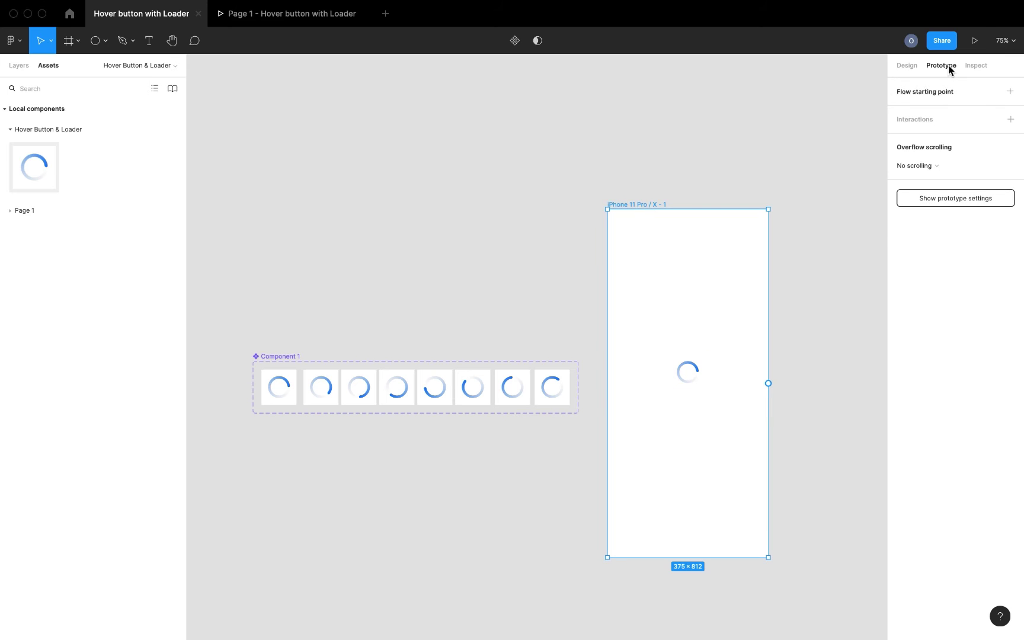
left_click(972, 42)
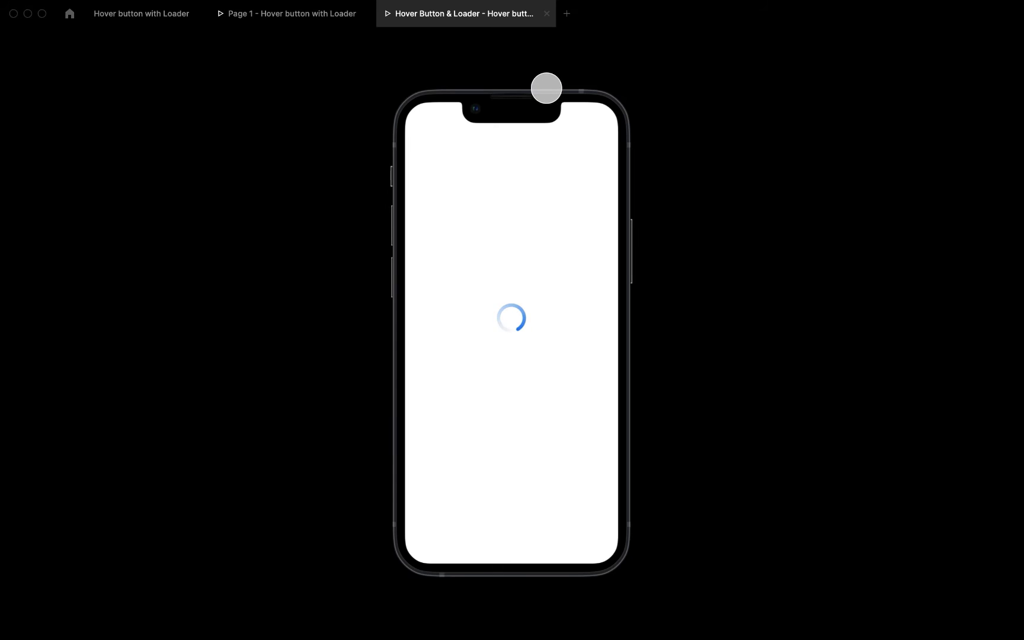
mouse_move(664, 4)
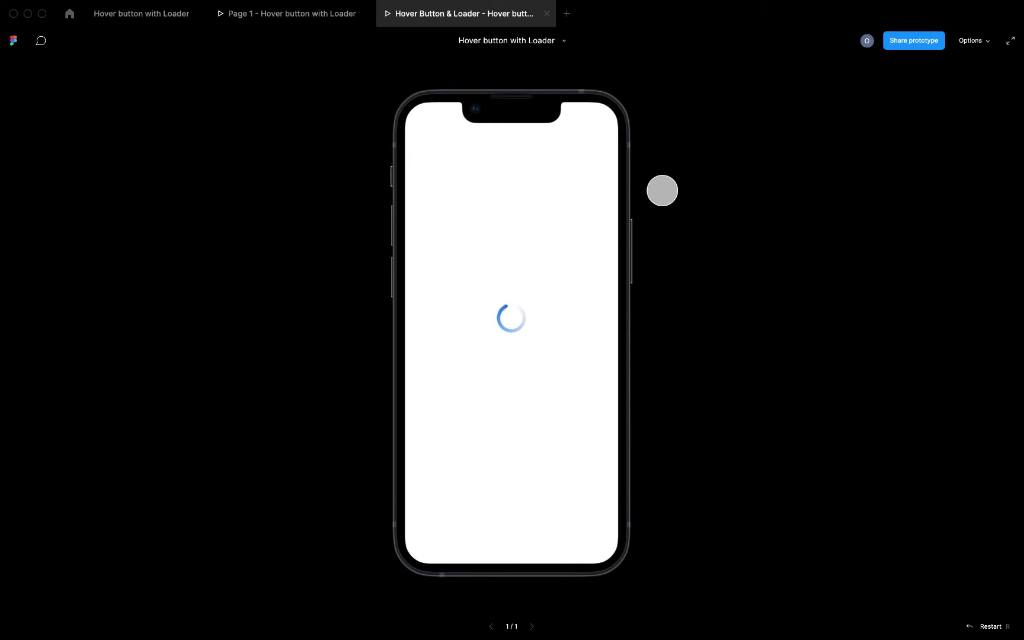
mouse_move(780, 3)
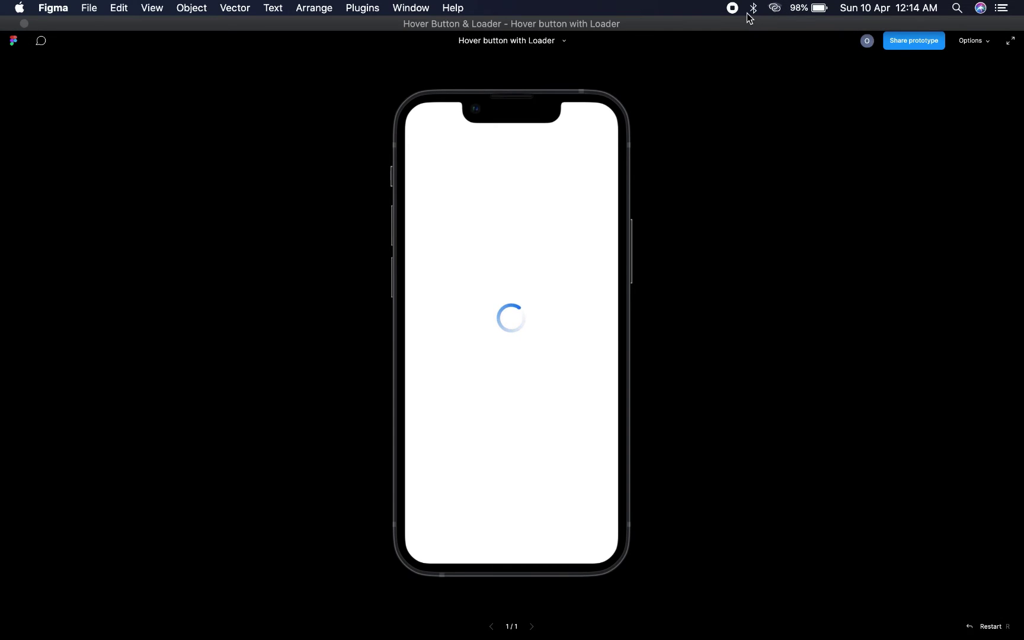
key("ctrl+Tab")
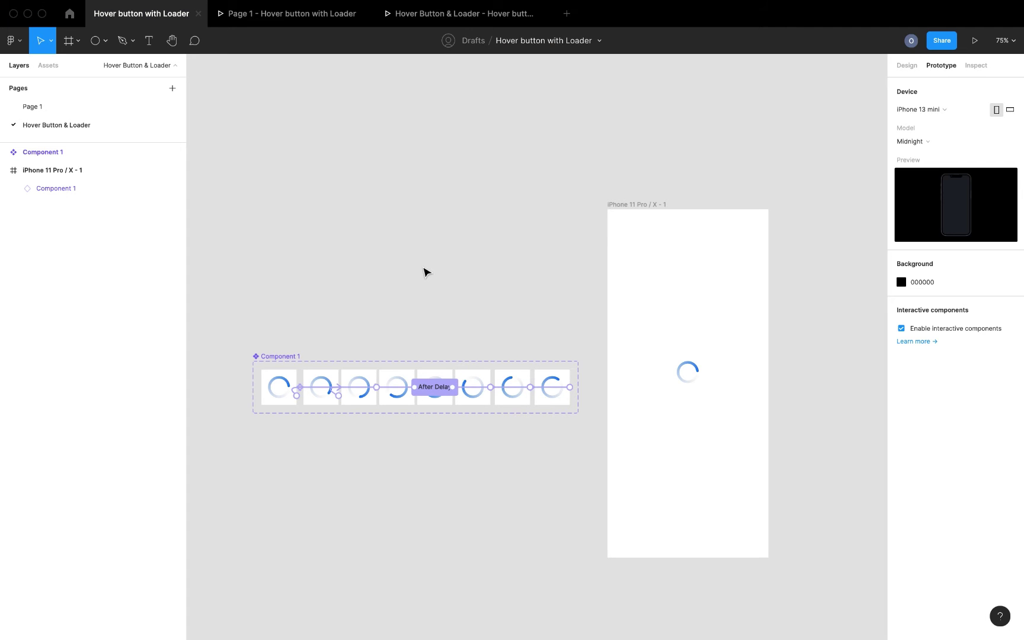
Step: Draw a new frame of about 175 × 65 on the canvas above the ring component set
key("f")
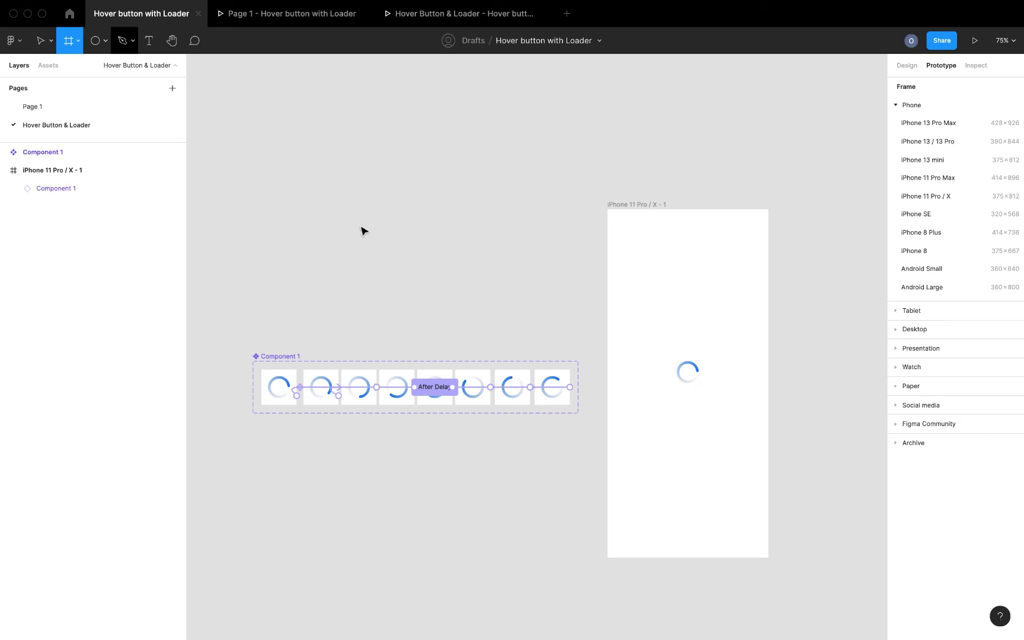
key("Escape")
scroll(434, 199, "up", 3)
scroll(434, 199, "down", 4)
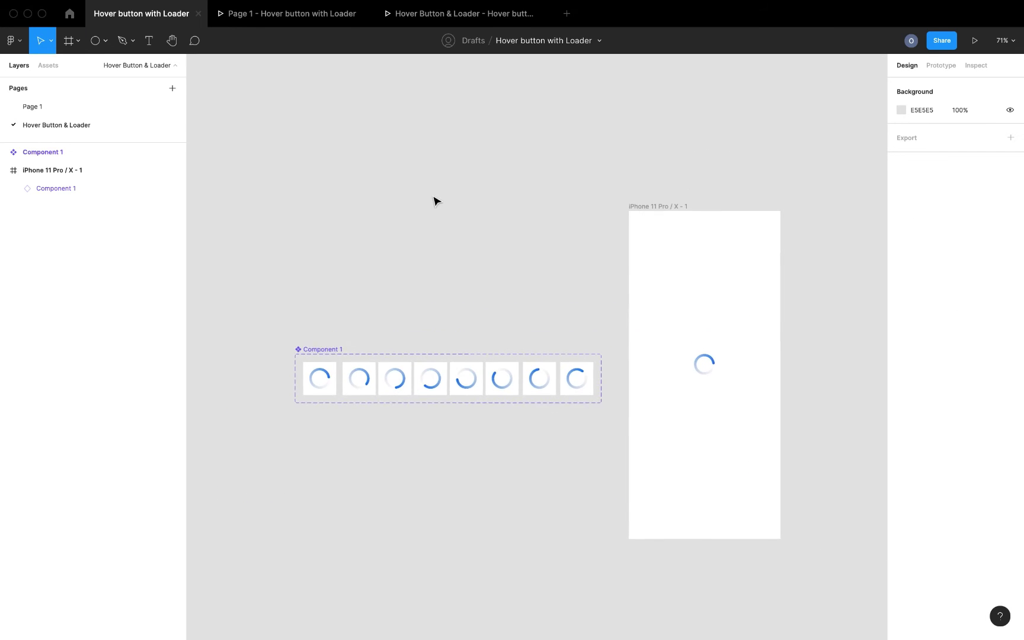
scroll(434, 200, "up", 2)
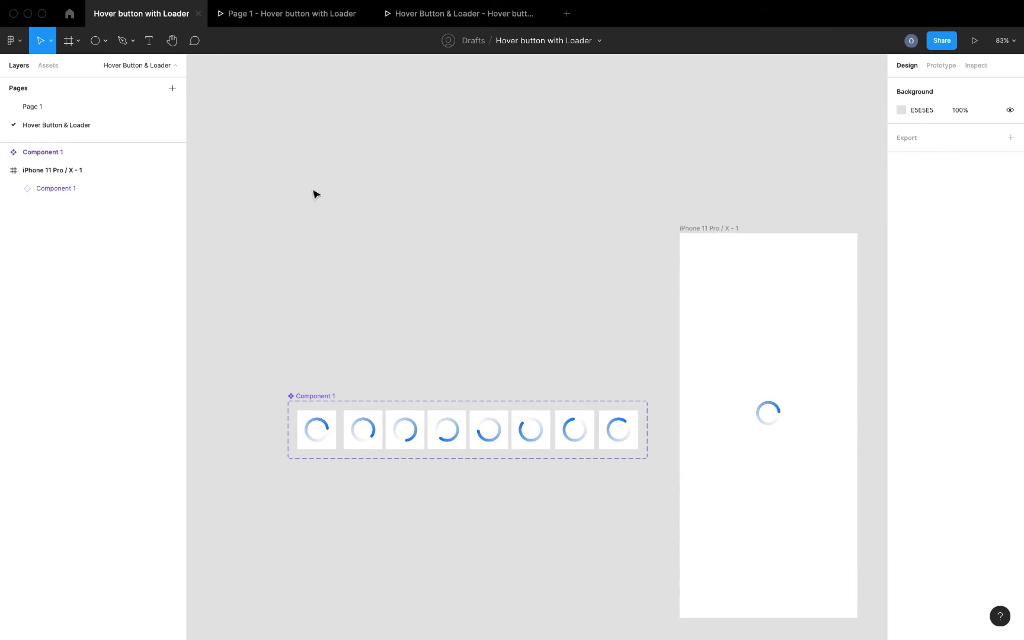
left_click(68, 40)
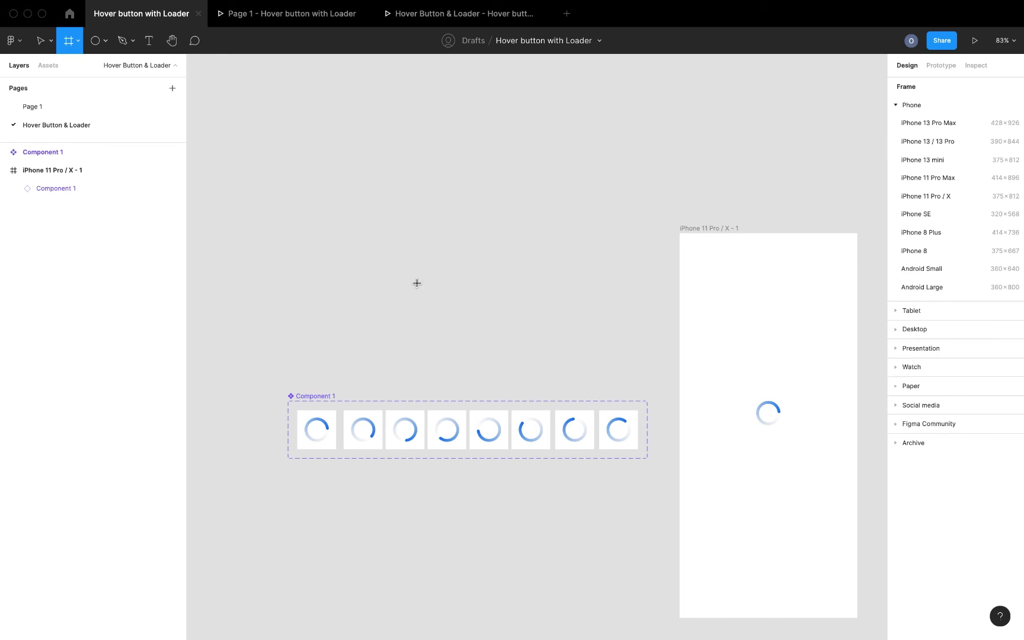
left_click_drag(415, 278, 498, 308)
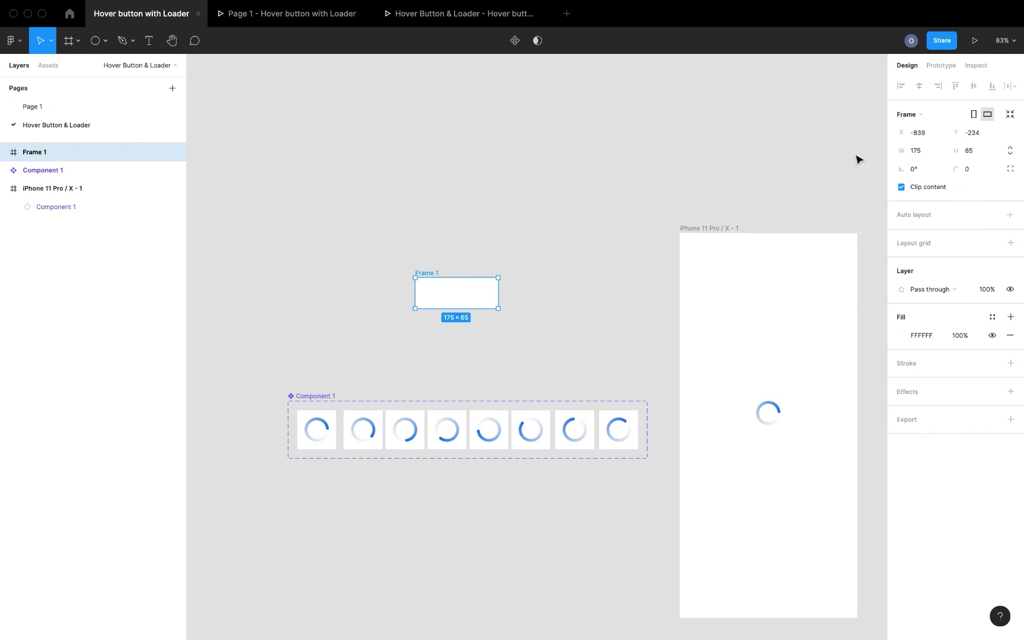
Step: Set the new frame's width to 180 and its corner radius to 10
left_click(930, 152)
type("180")
key("Return")
left_click(978, 151)
type("10")
key("Return")
Step: Add the text "Hover Button" inside the rounded frame and centre it there
scroll(458, 305, "up", 5)
key("t")
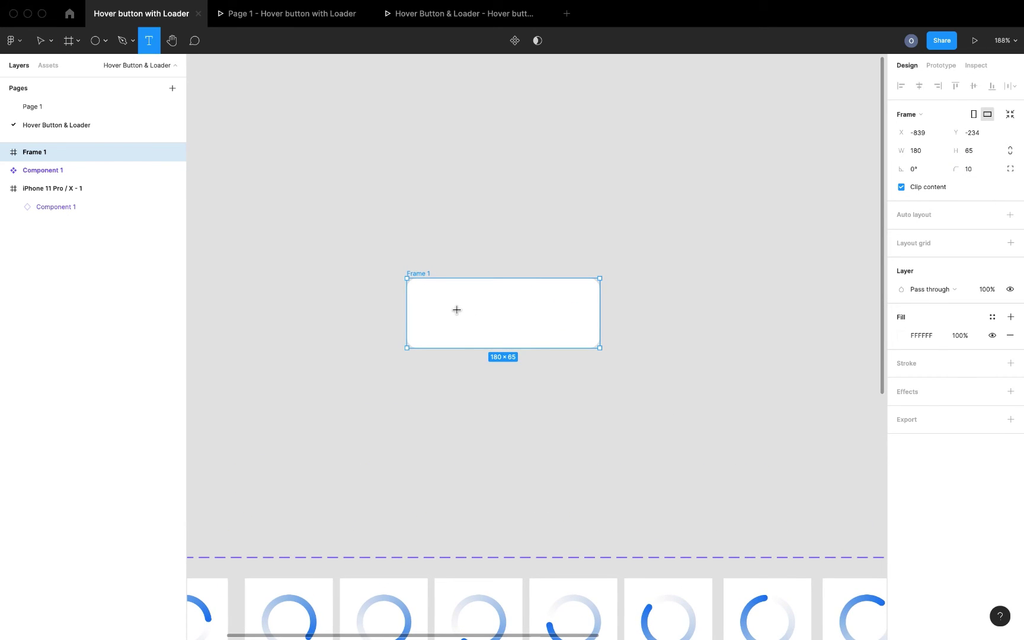
left_click(449, 311)
type("H")
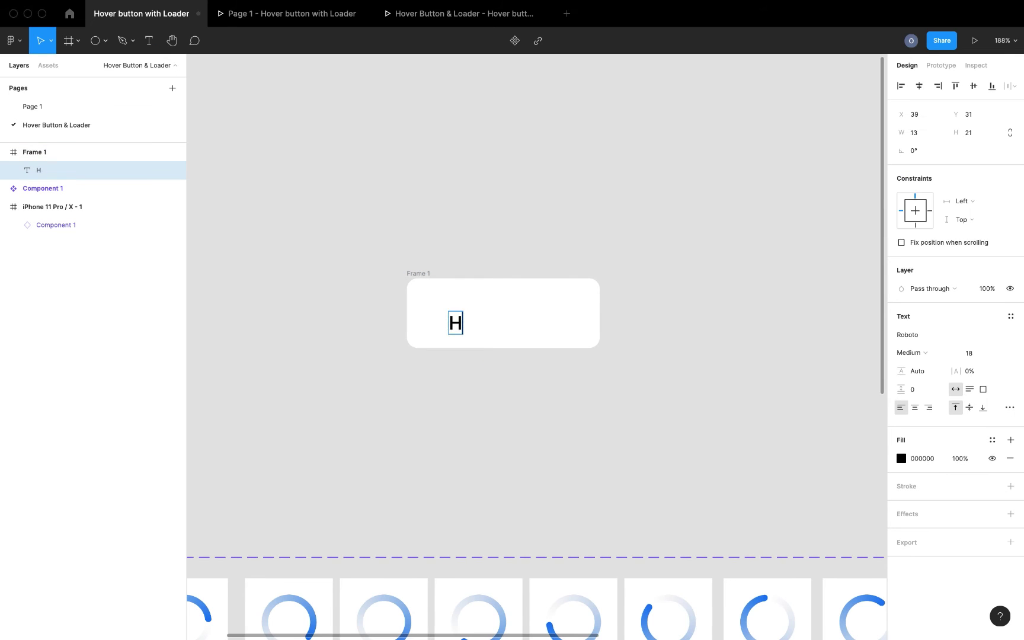
type("over")
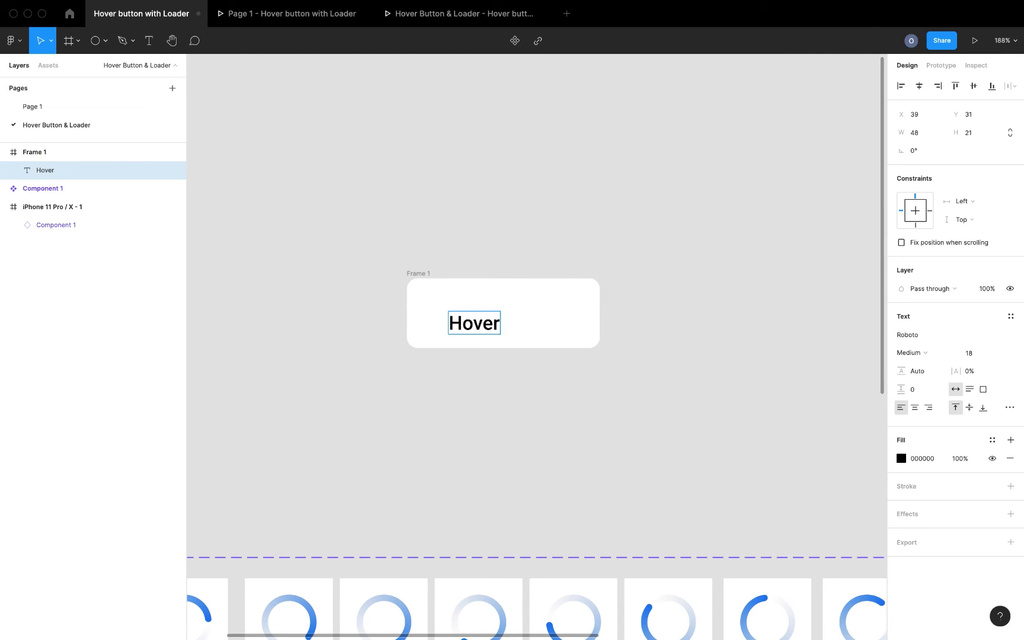
type(" Button")
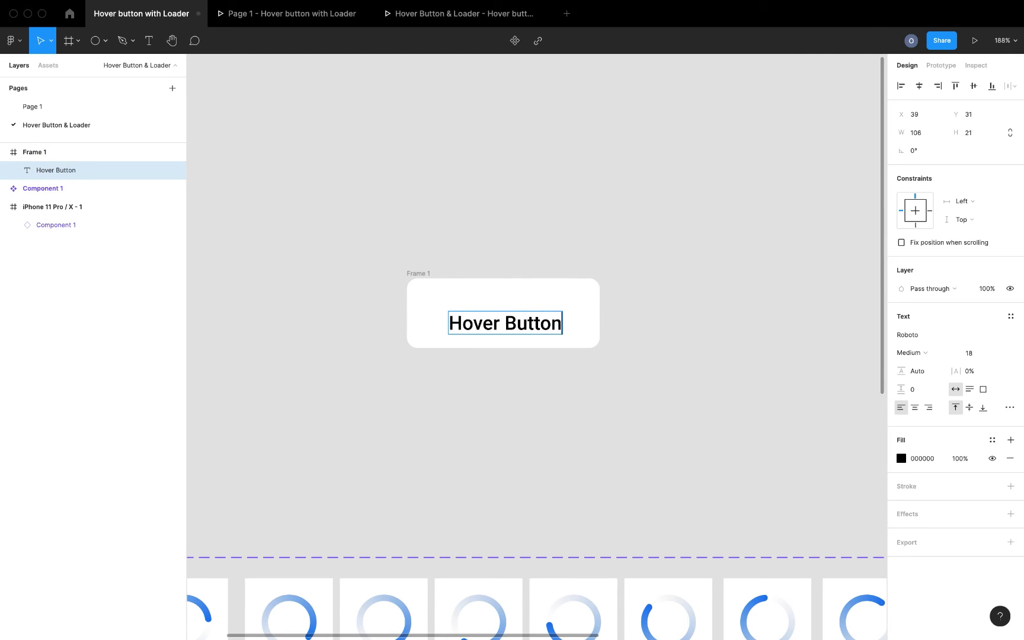
key("Escape")
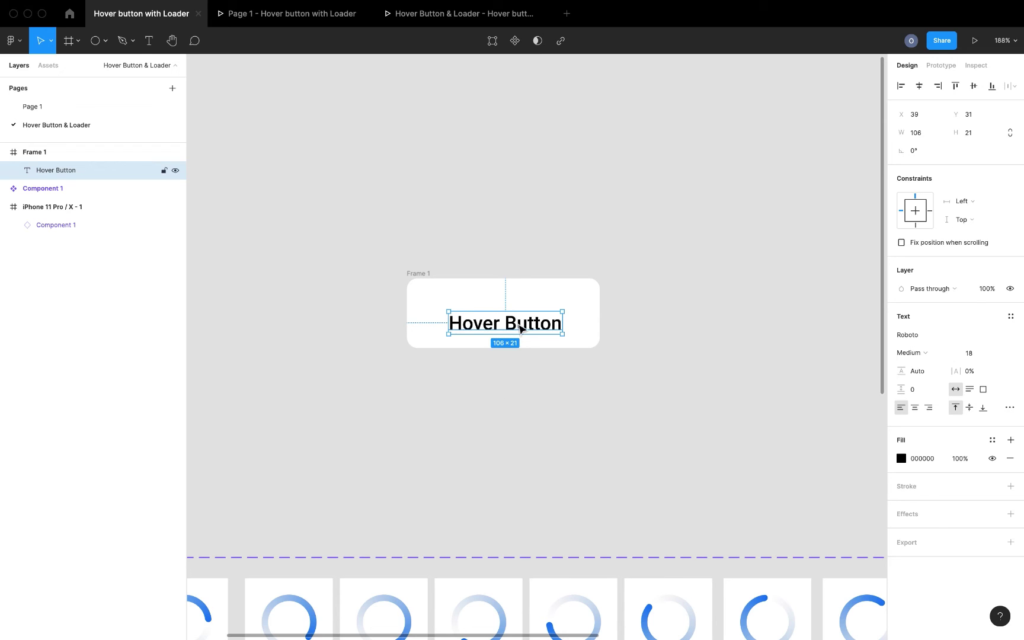
left_click_drag(519, 325, 517, 321)
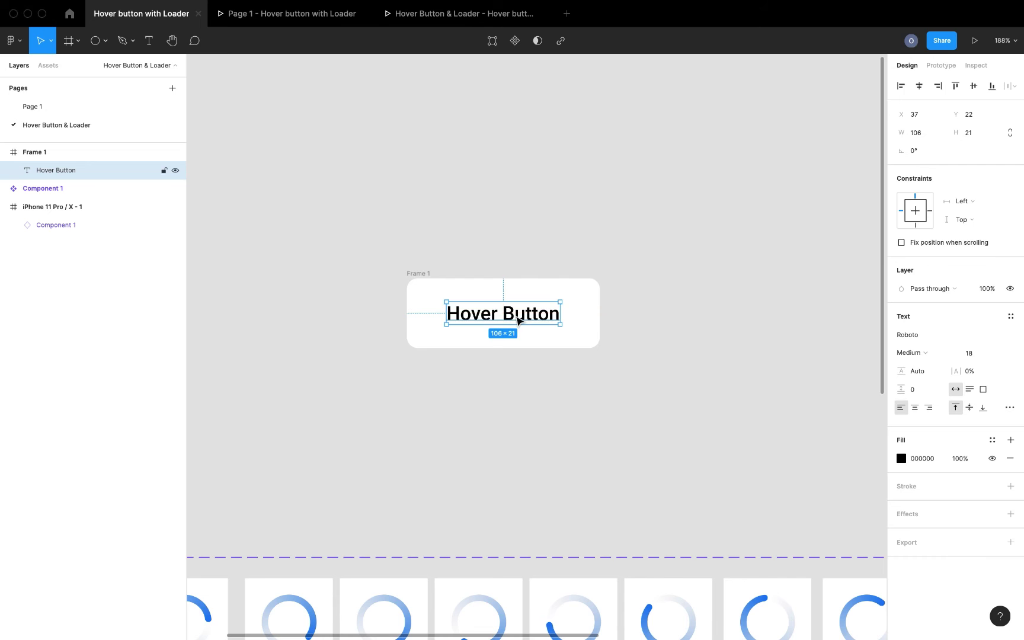
Step: Move the Hover Button frame farther up from the ring component set, to about X -865, Y -341
left_click(529, 372)
scroll(526, 359, "down", 5)
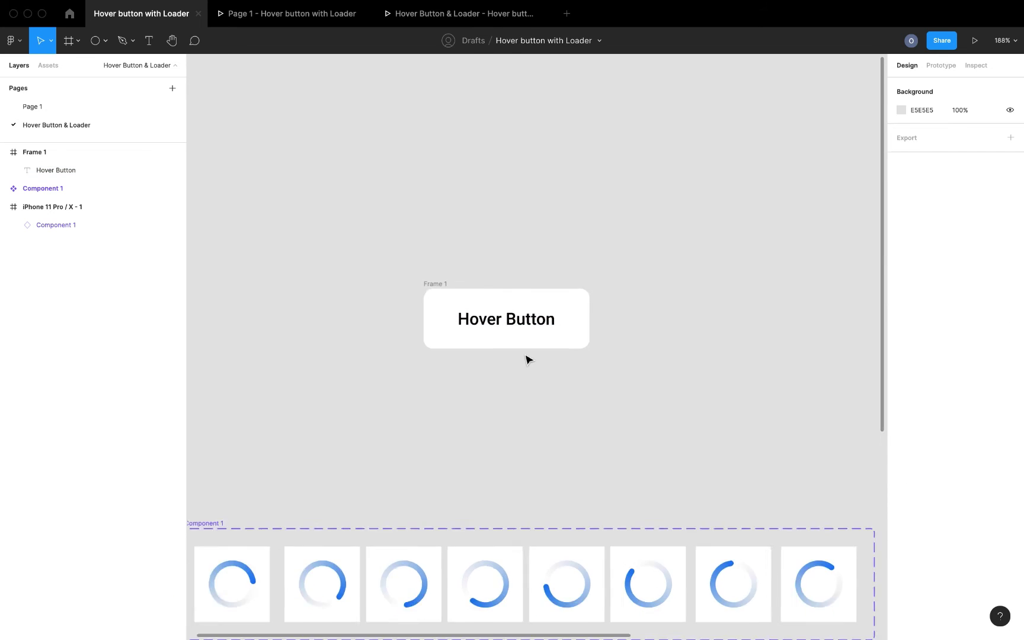
left_click(481, 314)
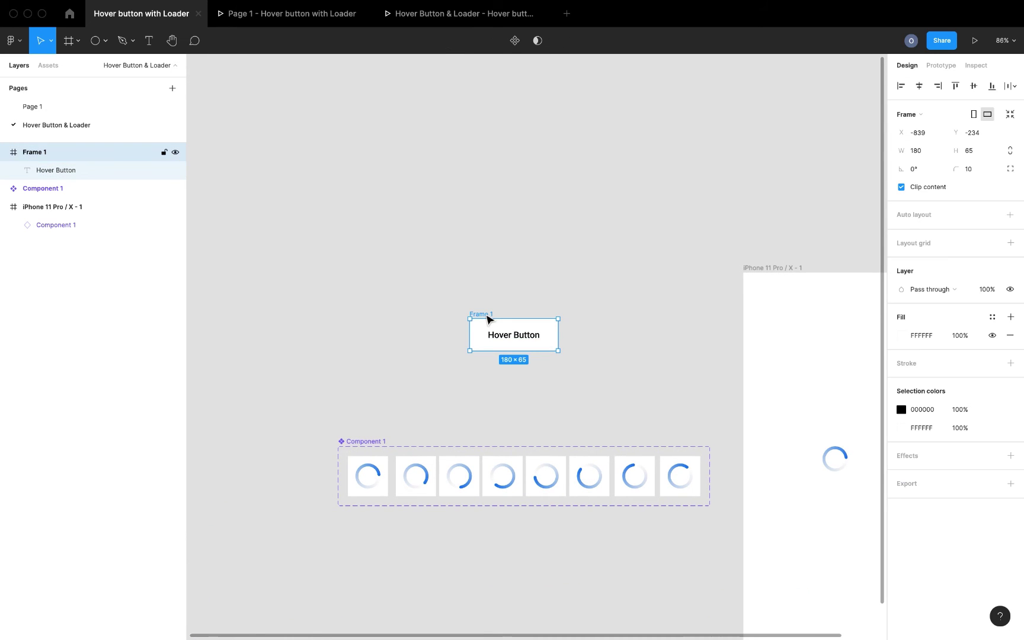
left_click_drag(487, 318, 474, 266)
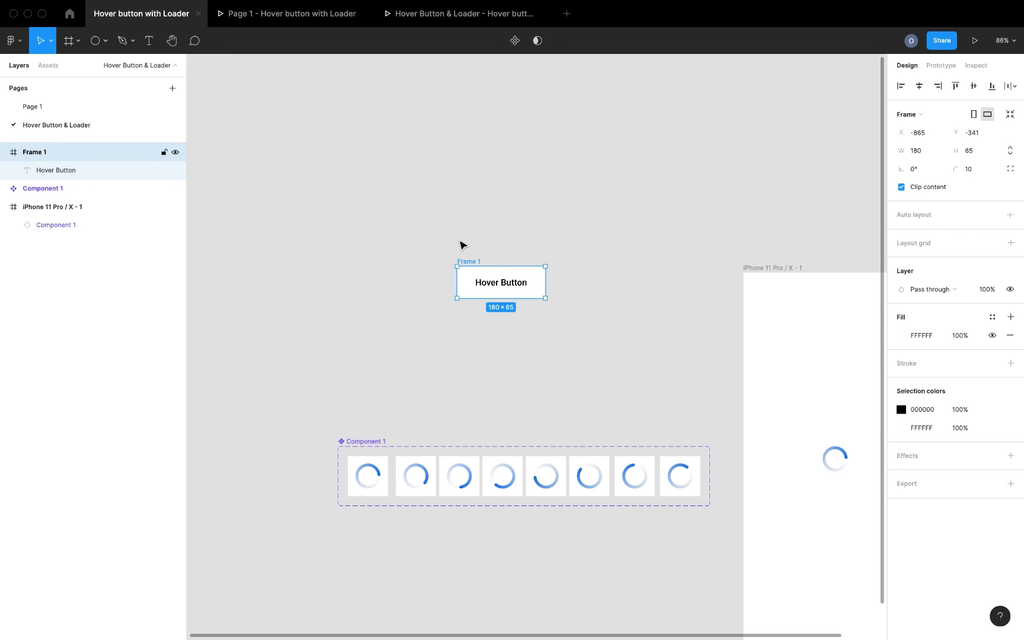
Step: Add a circle just below the Hover Button frame and shrink it to about 8 × 8
left_click(105, 43)
left_click(100, 112)
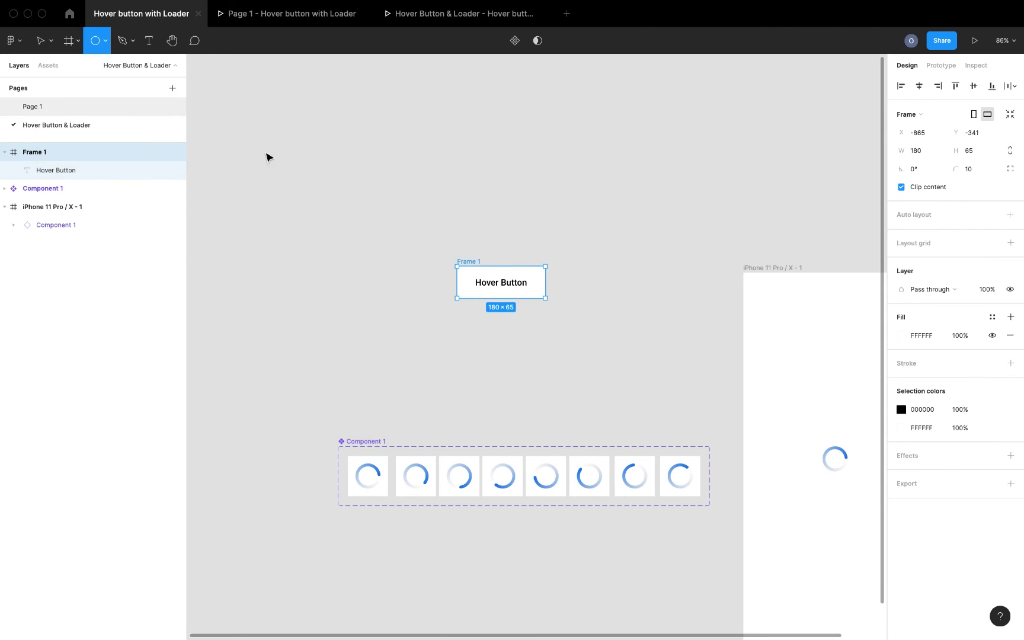
scroll(503, 278, "up", 5)
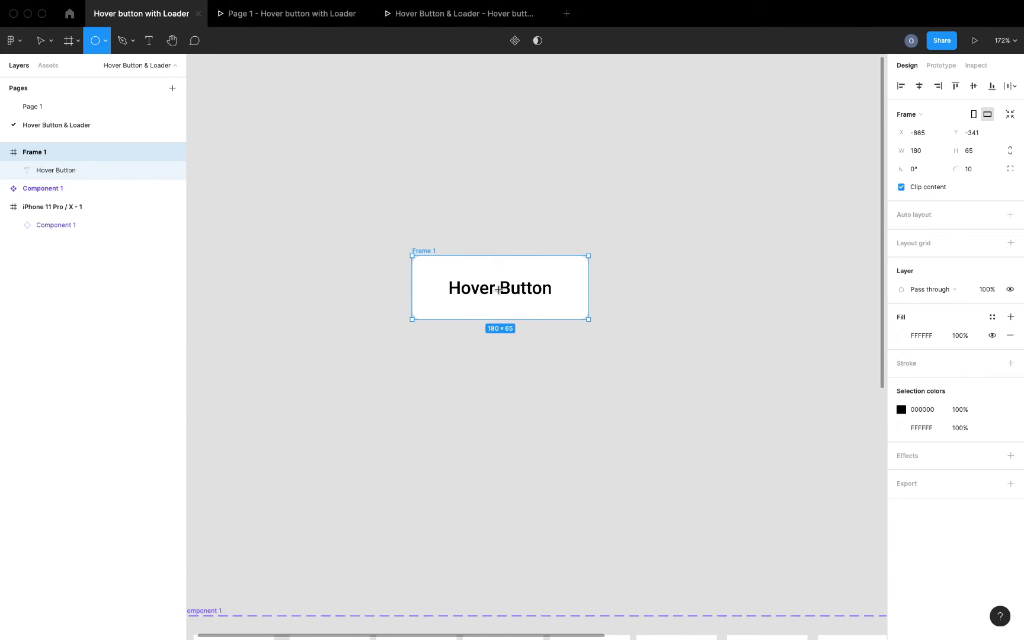
left_click(487, 384)
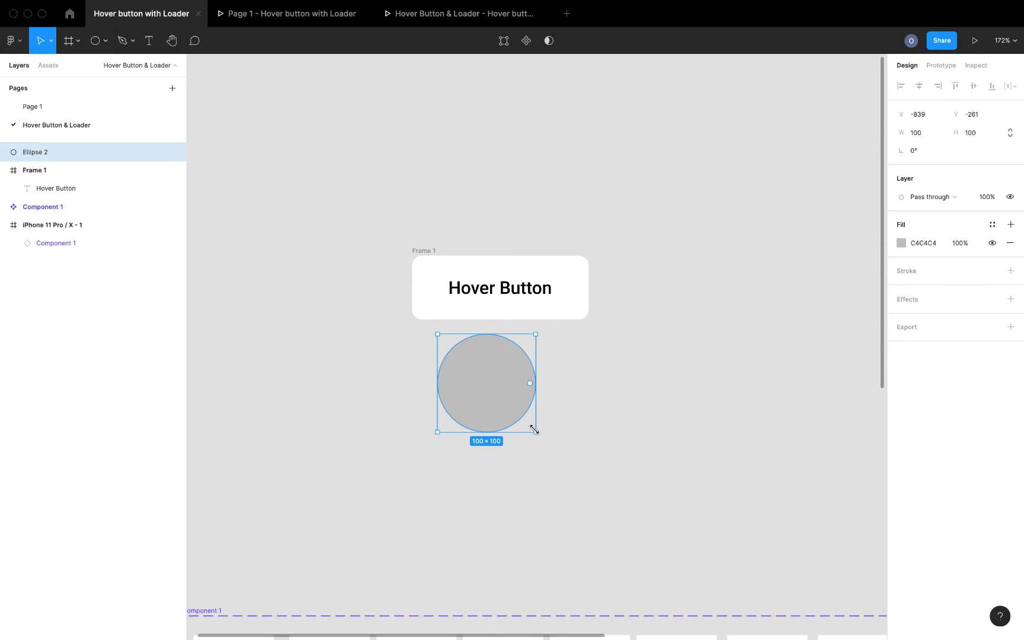
left_click_drag(519, 416, 557, 330)
Step: Set the small circle's width and height to 1
scroll(445, 347, "up", 5)
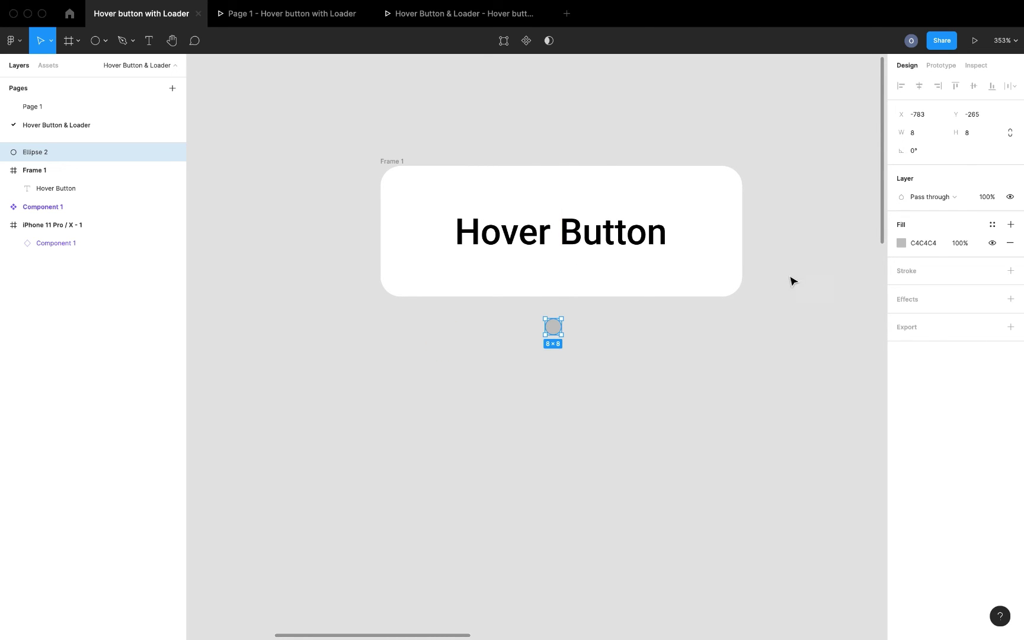
left_click(971, 127)
left_click(926, 134)
type("1")
key("Return")
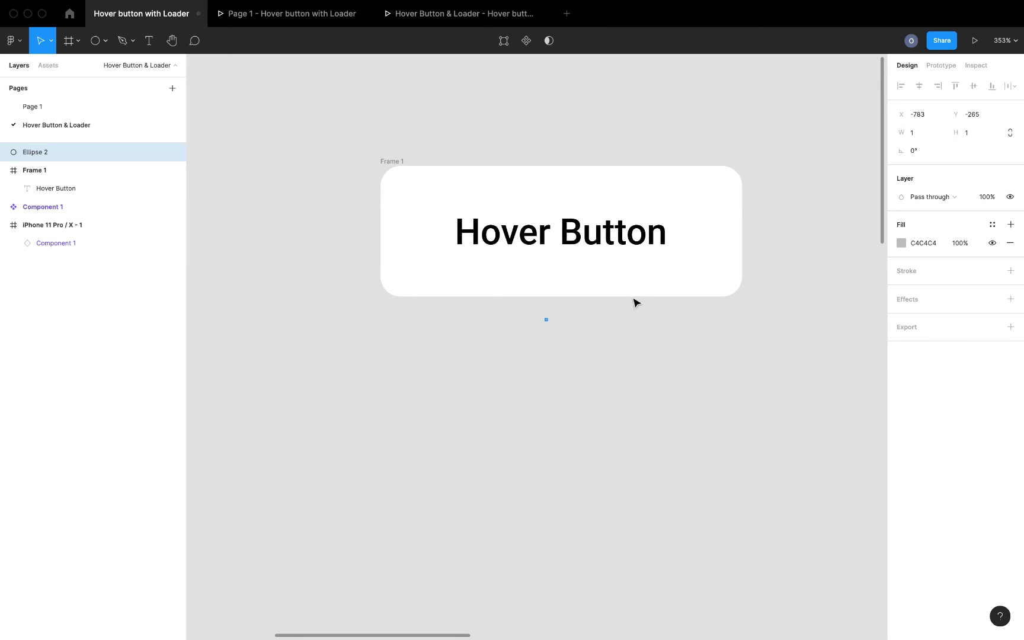
Step: Move the 1 × 1 circle to the centre of the Hover Button frame and order it behind the text layer
left_click_drag(550, 325, 564, 236)
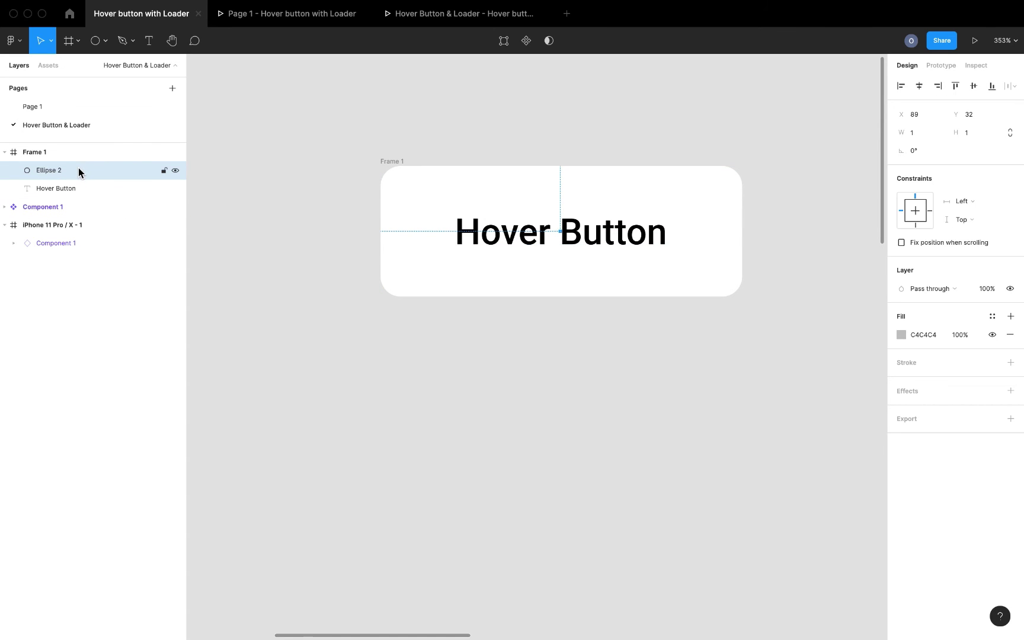
left_click_drag(78, 173, 78, 193)
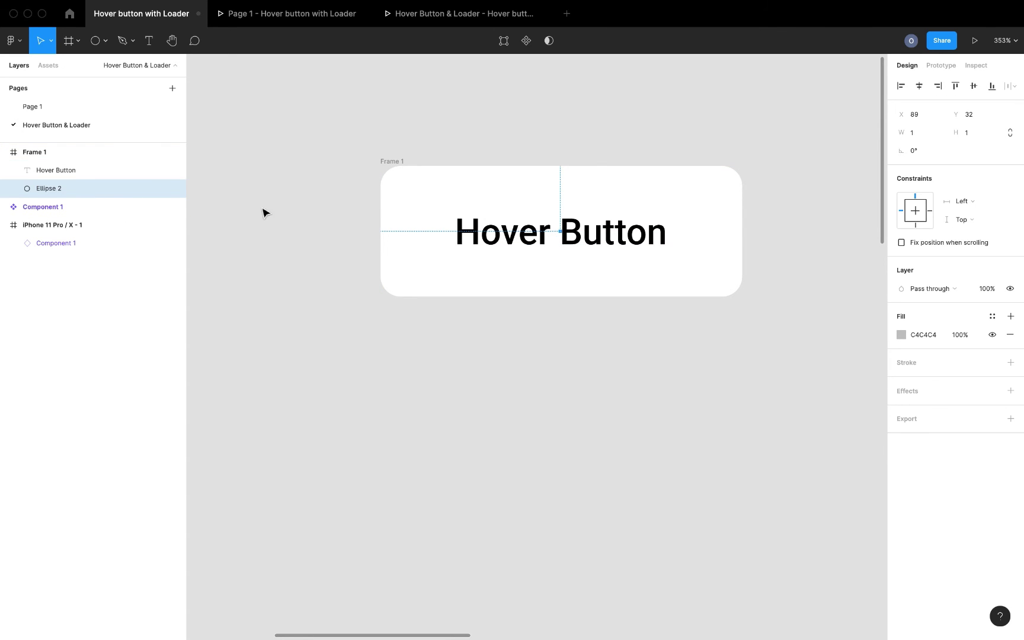
left_click(68, 157)
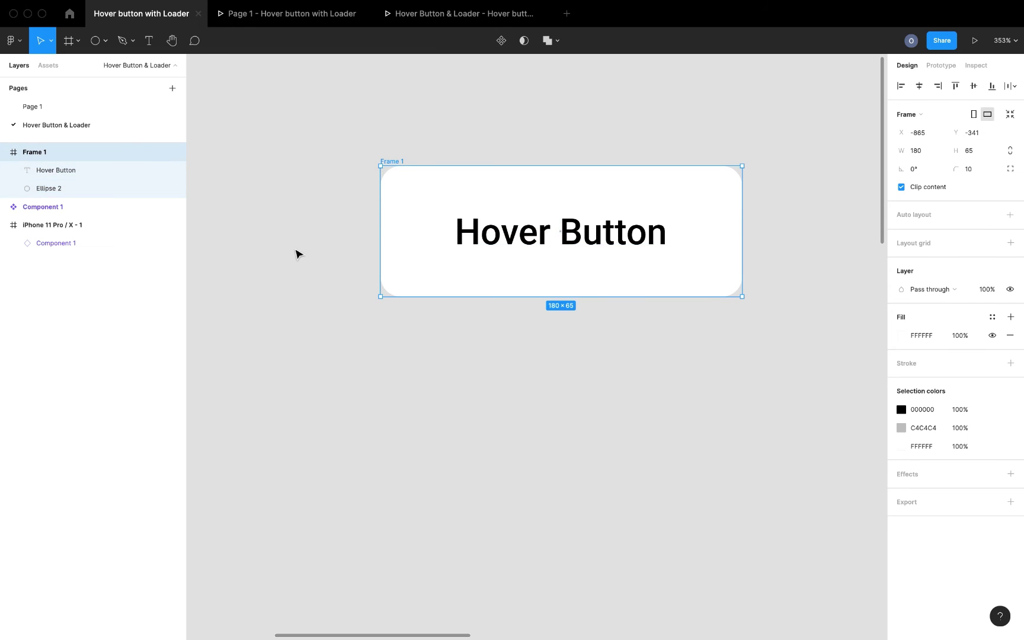
Step: Remove the fill from the tiny circle inside the Hover Button frame, and select the frame
scroll(296, 253, "down", 3)
scroll(297, 253, "down", 2)
left_click(53, 191)
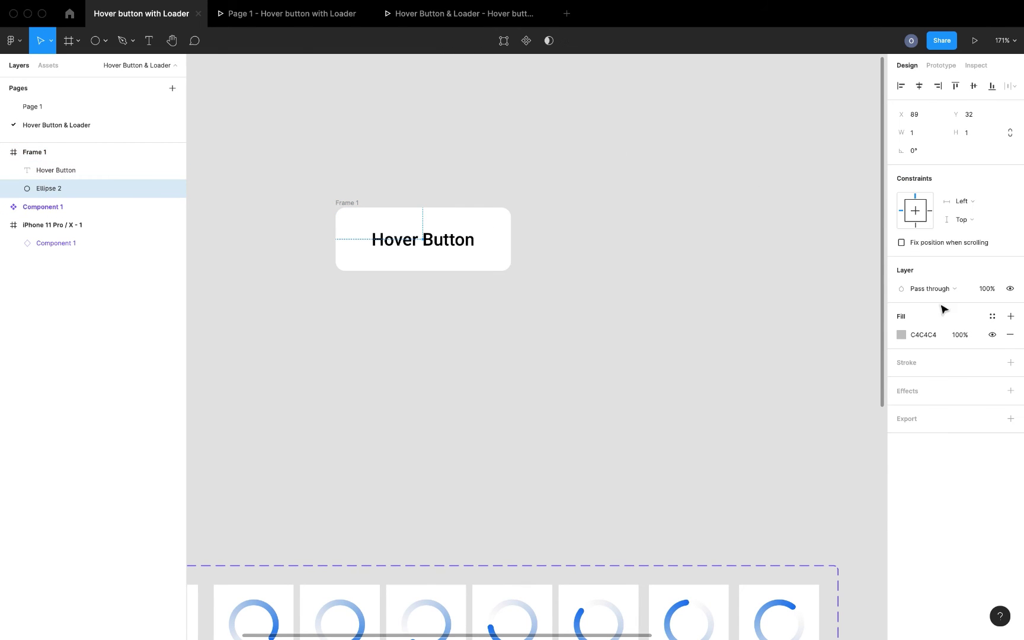
left_click(1010, 335)
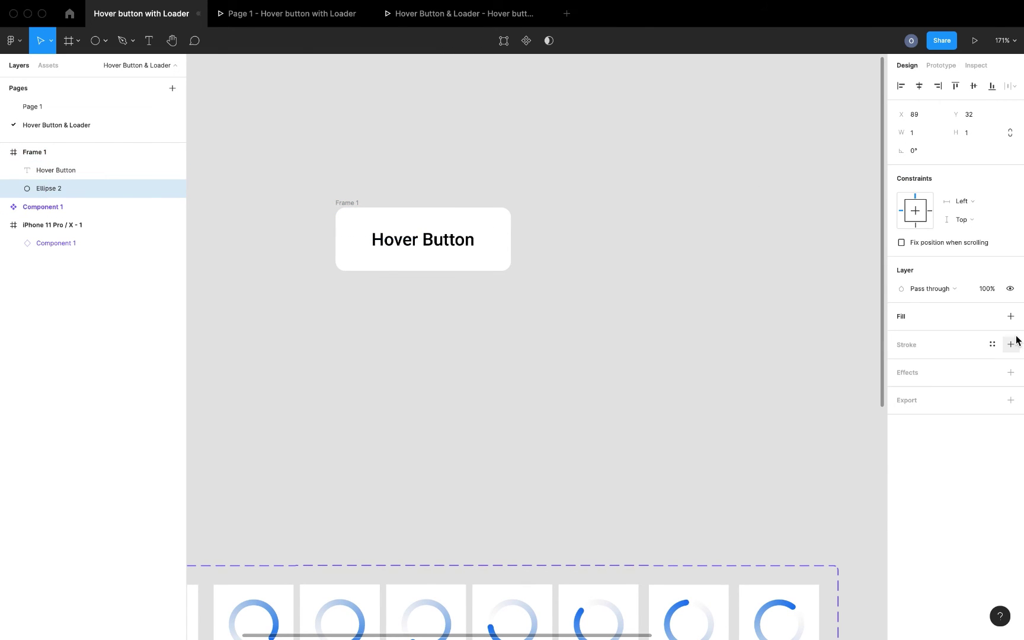
left_click(540, 255)
left_click(349, 203)
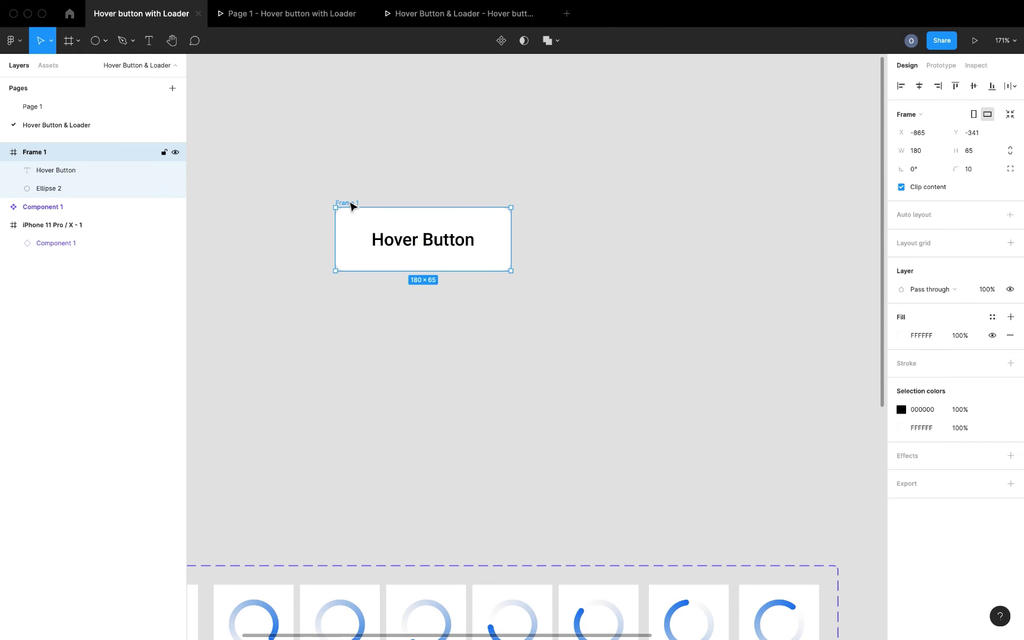
Step: Duplicate the Hover Button frame directly below the original and select the tiny circle inside the copy
scroll(351, 205, "down", 4)
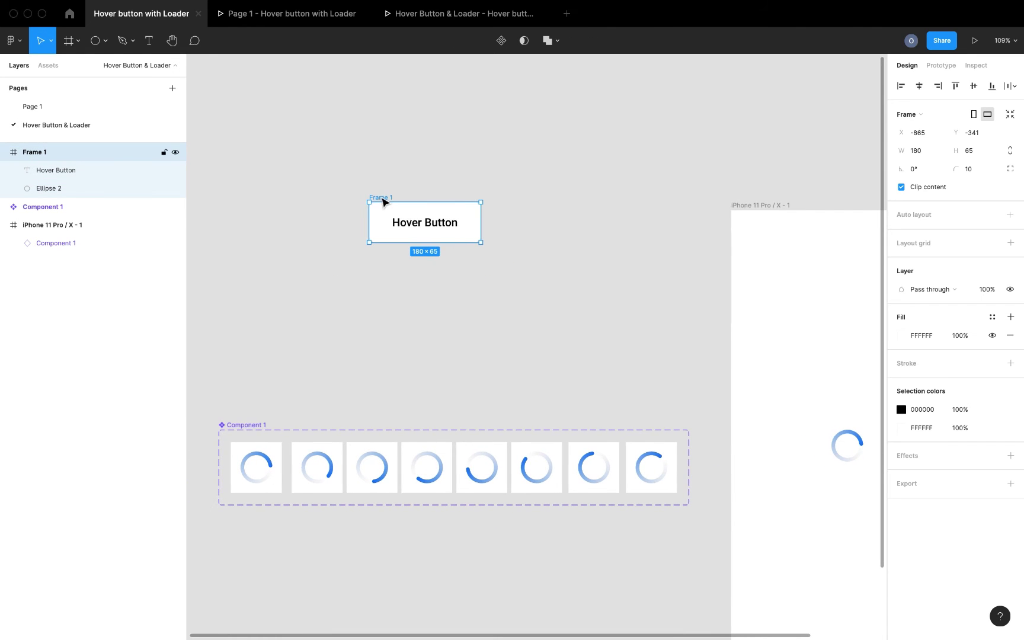
left_click_drag(382, 202, 383, 259)
scroll(384, 258, "up", 5)
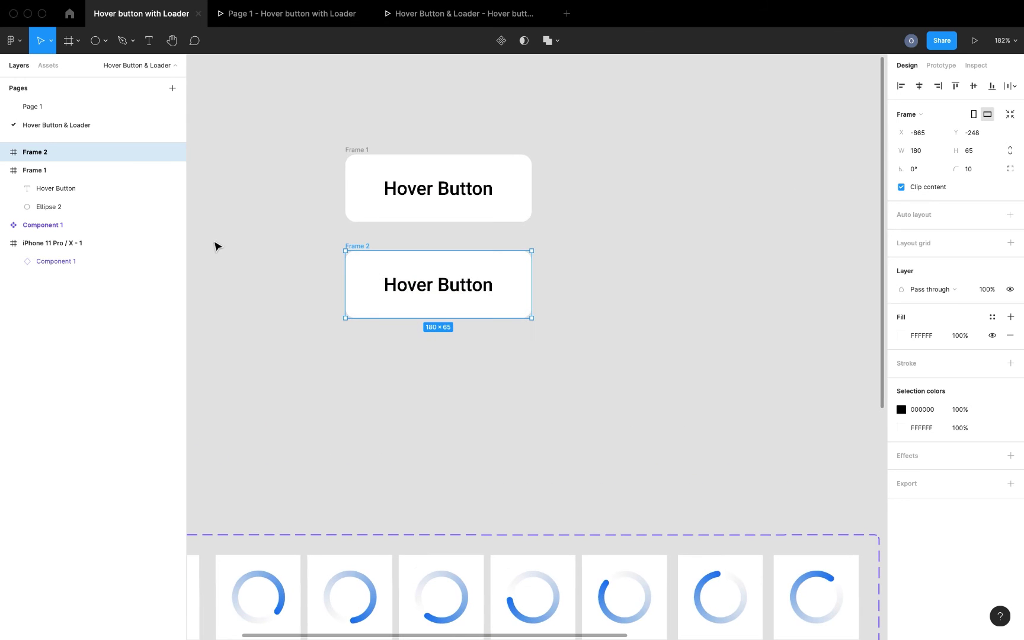
left_click(5, 170)
left_click(4, 153)
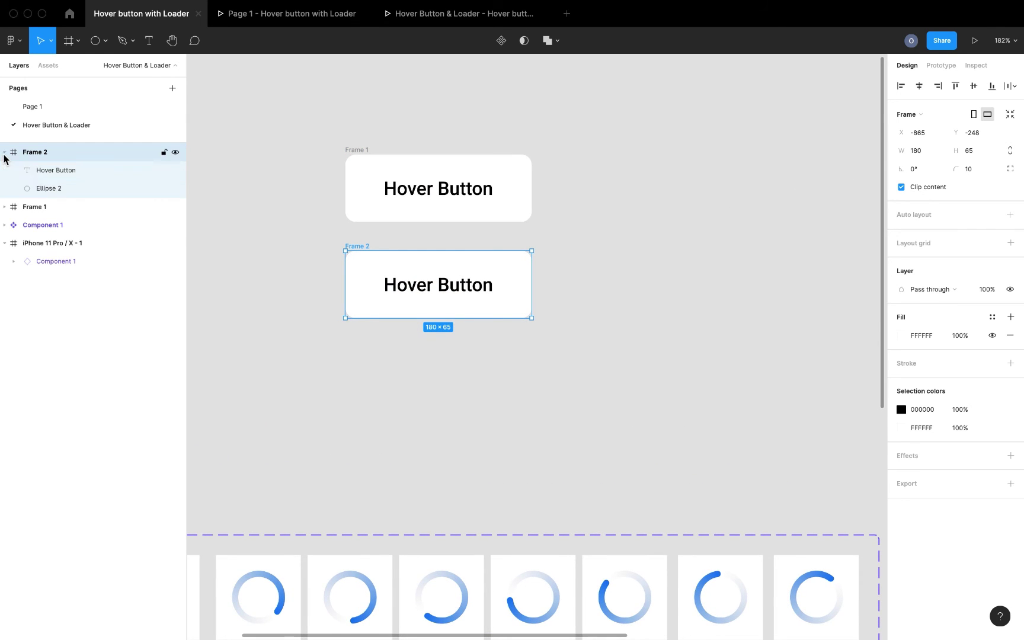
left_click(53, 188)
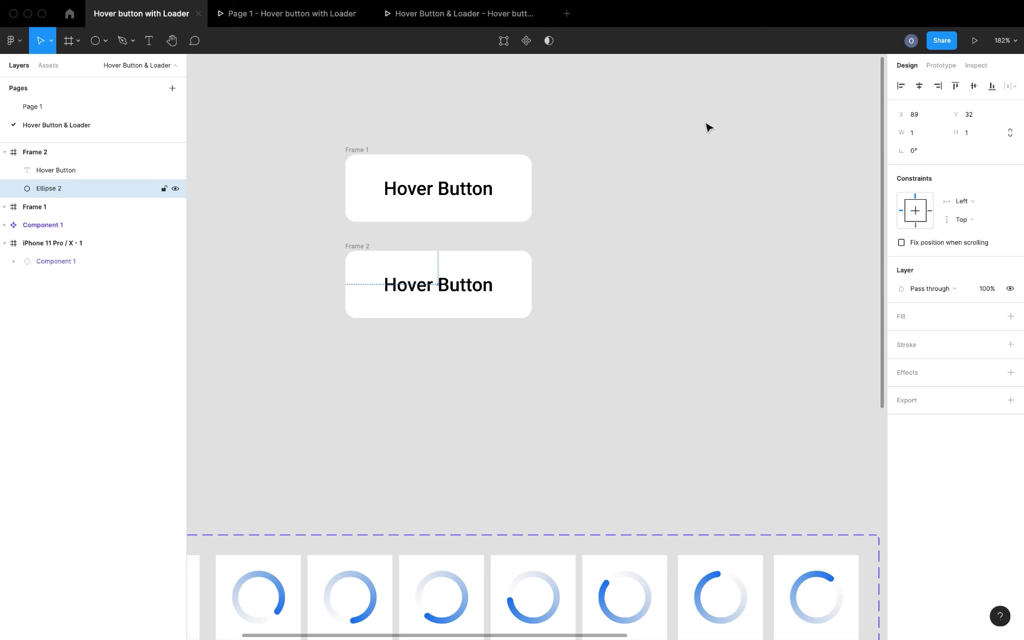
Step: Set the width and height of the circle in the duplicated frame to 300
left_click(921, 138)
type("300")
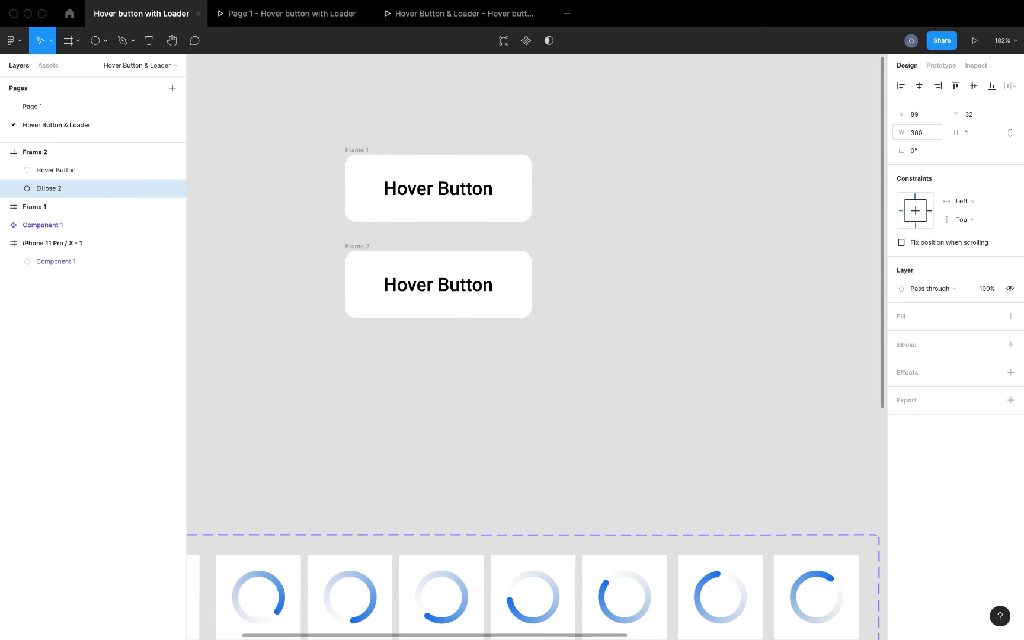
key("Tab")
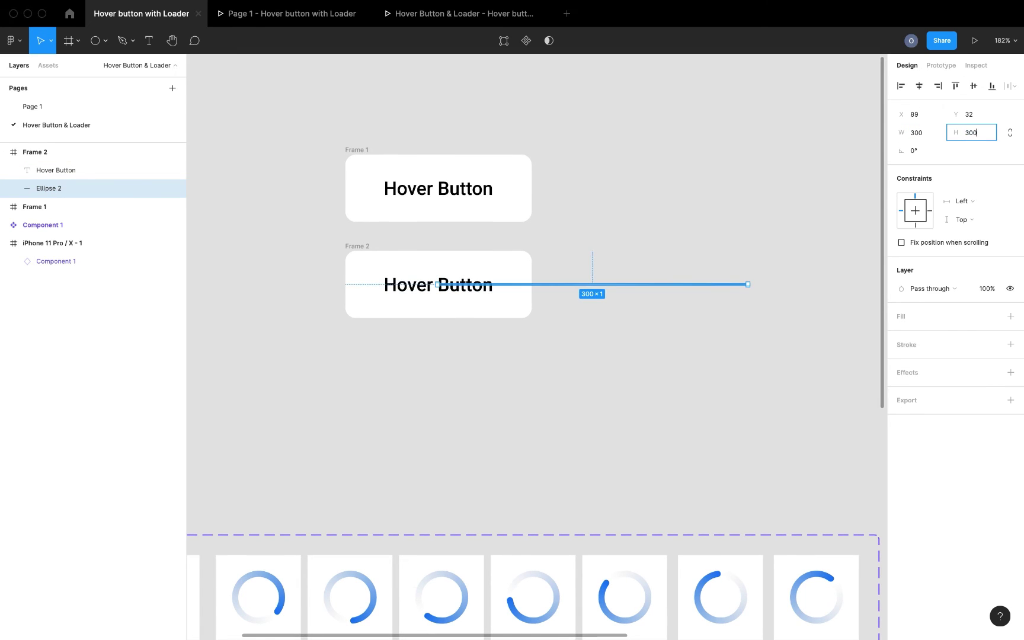
type("300")
key("Return")
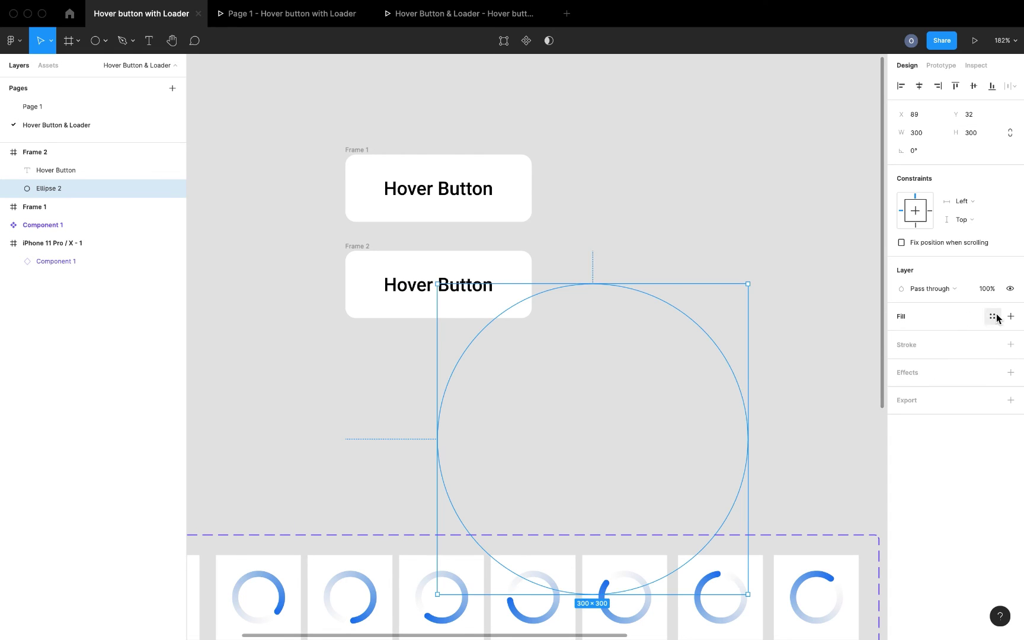
Step: Fill the circle with the document green 0AB76E and centre it over the duplicated Hover Button frame
left_click(1010, 316)
left_click(900, 335)
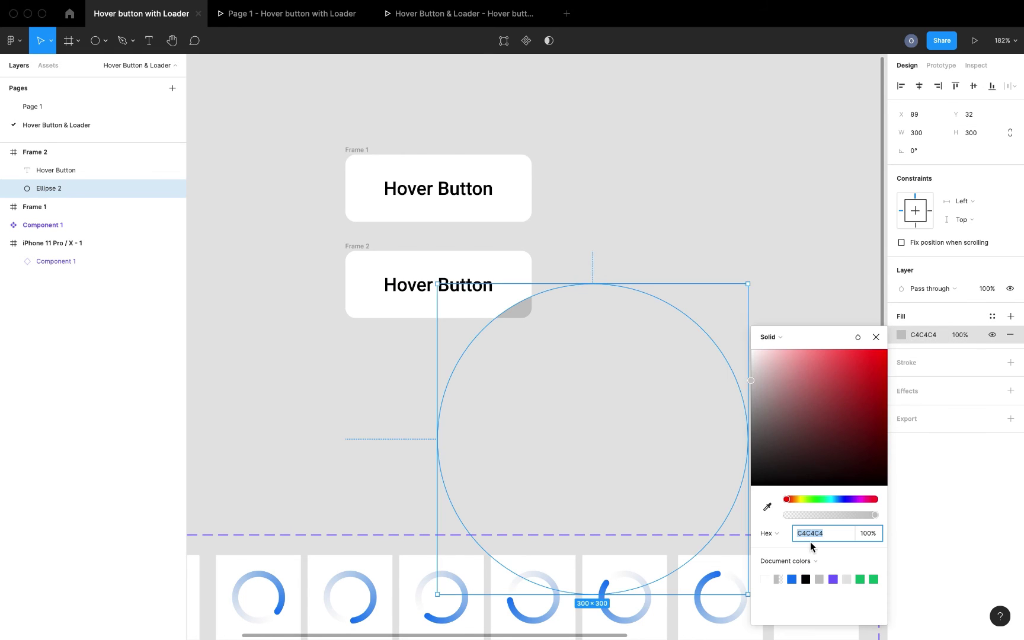
left_click(871, 578)
left_click_drag(603, 424, 454, 278)
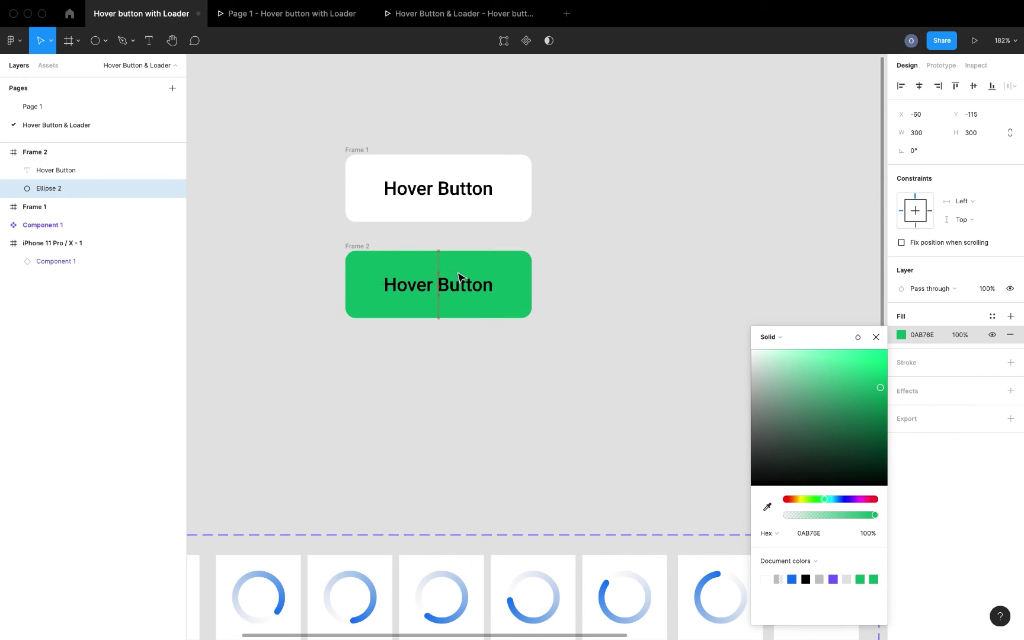
left_click_drag(461, 274, 463, 276)
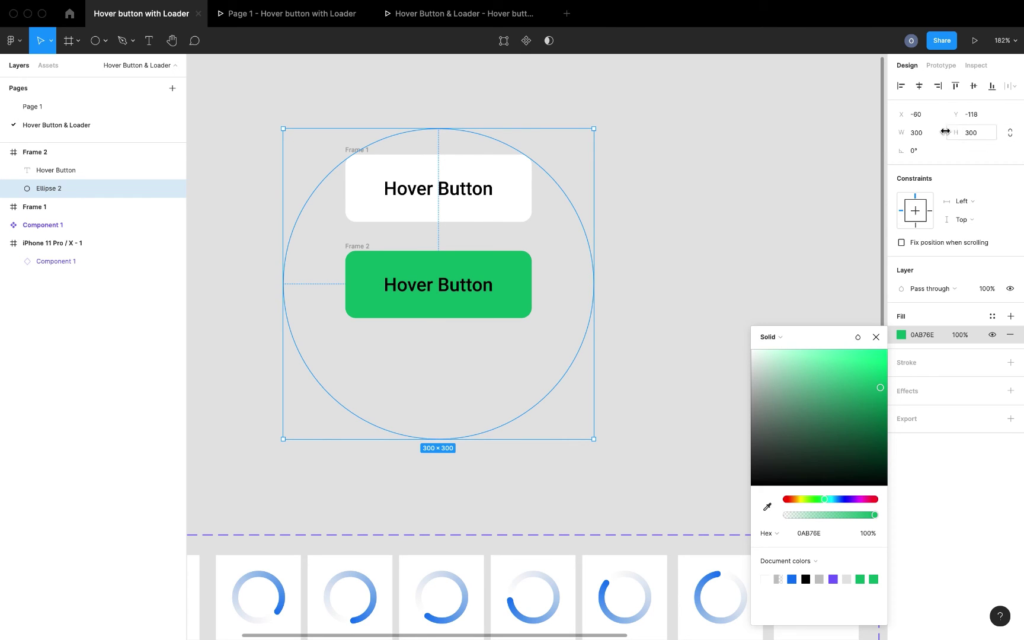
Step: Set the green circle's width and height to 200 and recentre it so it covers the whole button
left_click(927, 137)
type("200")
key("Tab")
type("200")
key("Return")
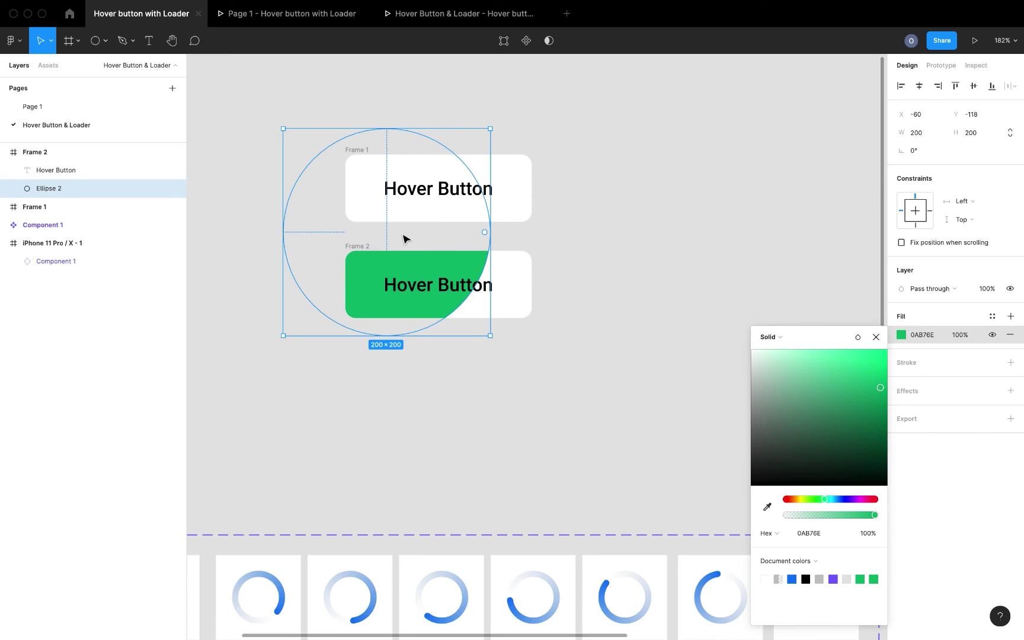
left_click_drag(402, 239, 455, 291)
left_click(564, 256)
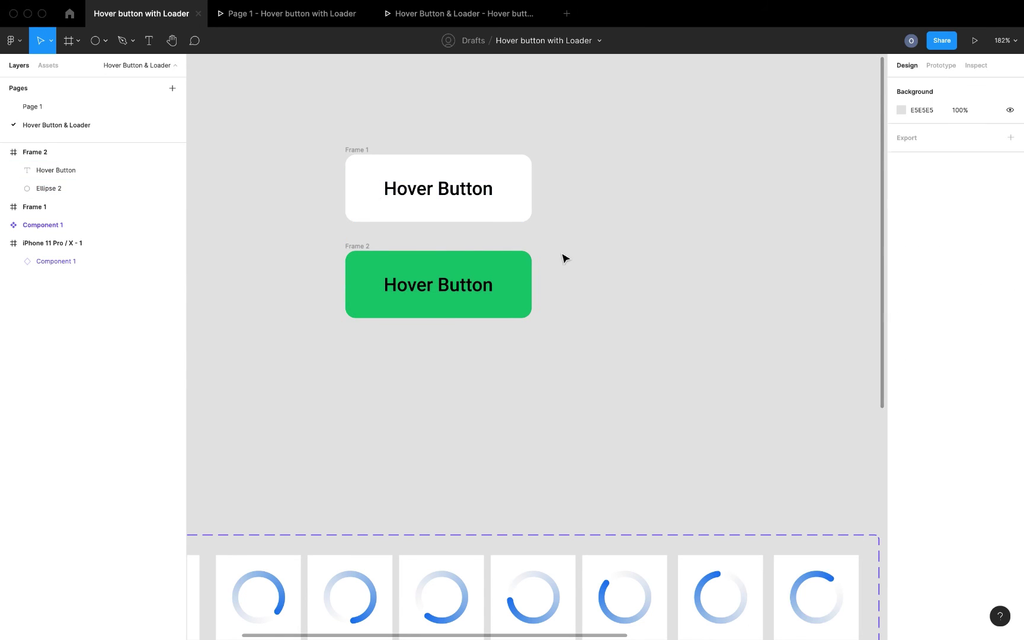
Step: Change the text colour of the green Hover Button to white
scroll(350, 229, "down", 5)
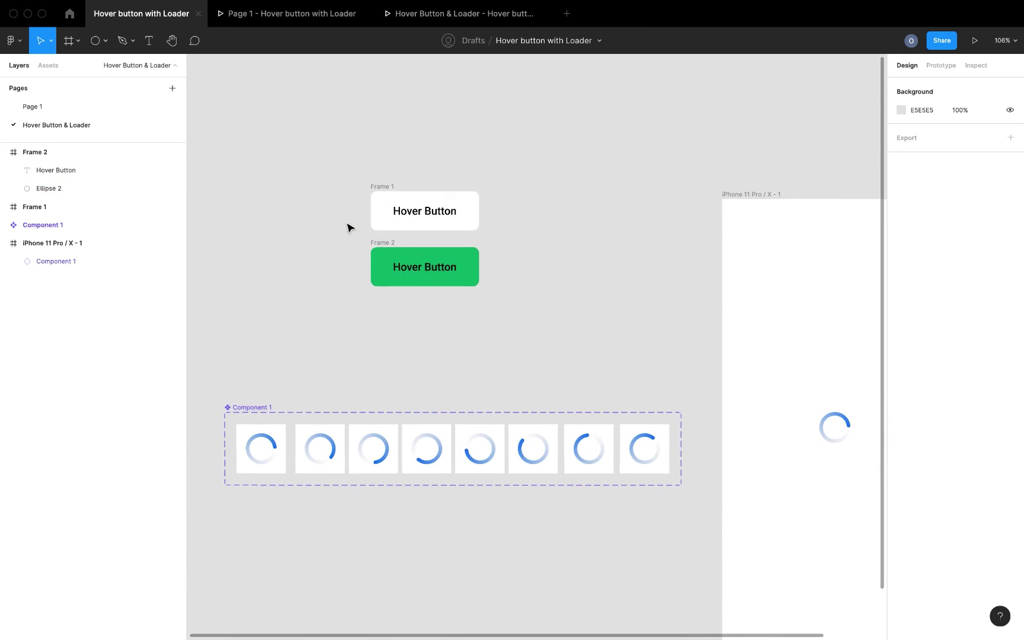
left_click(425, 276)
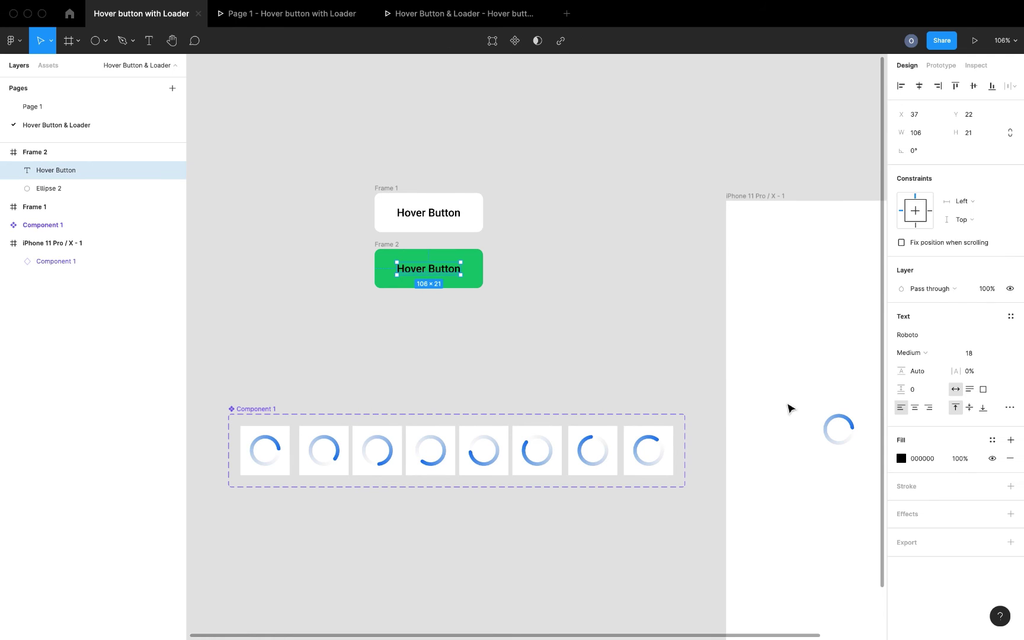
left_click(900, 460)
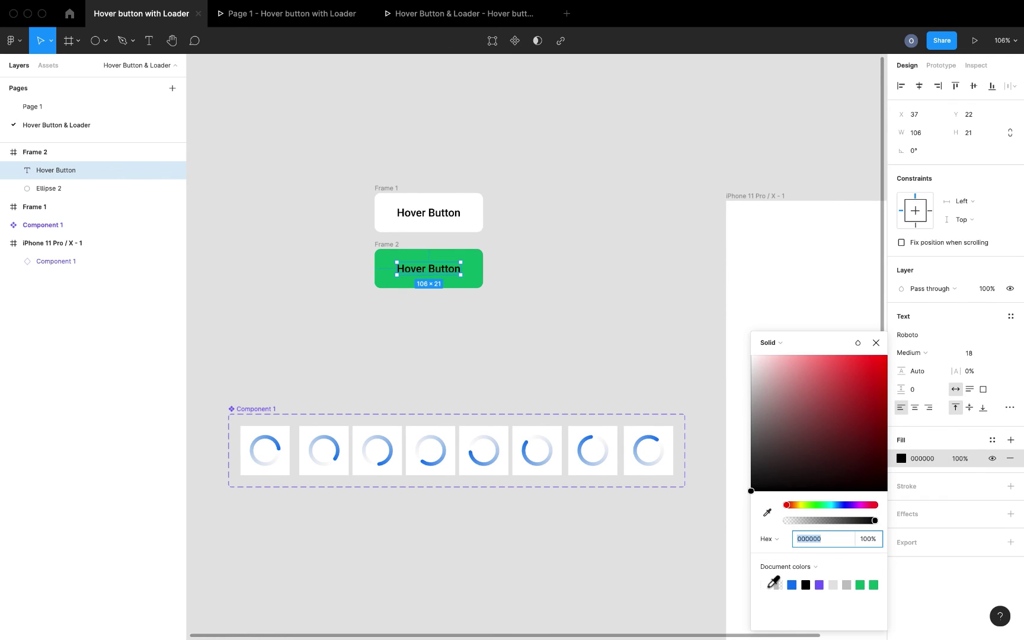
left_click(764, 585)
left_click(563, 325)
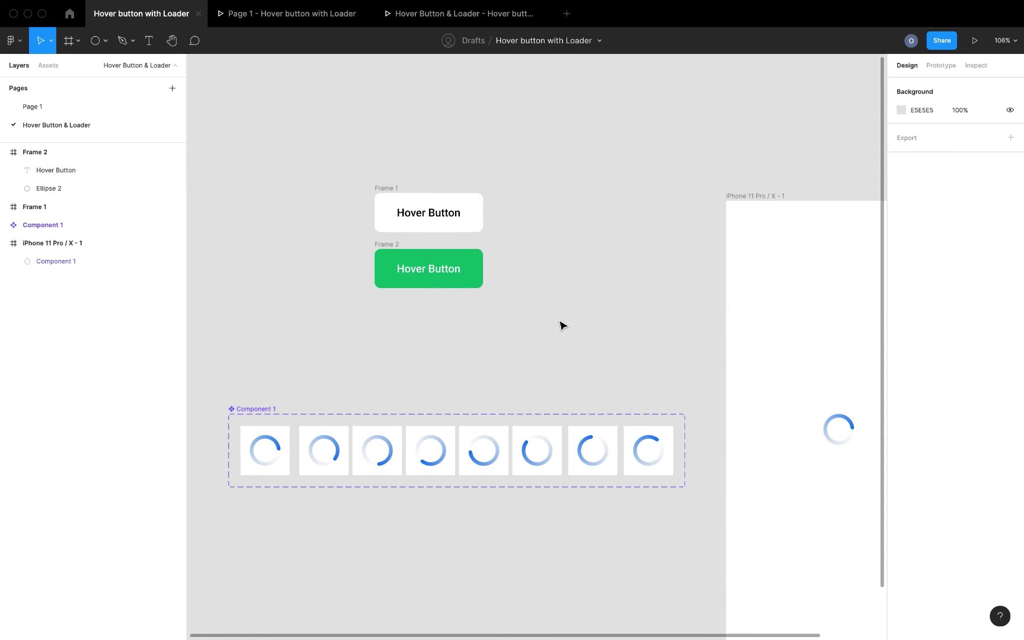
scroll(562, 322, "left", 3)
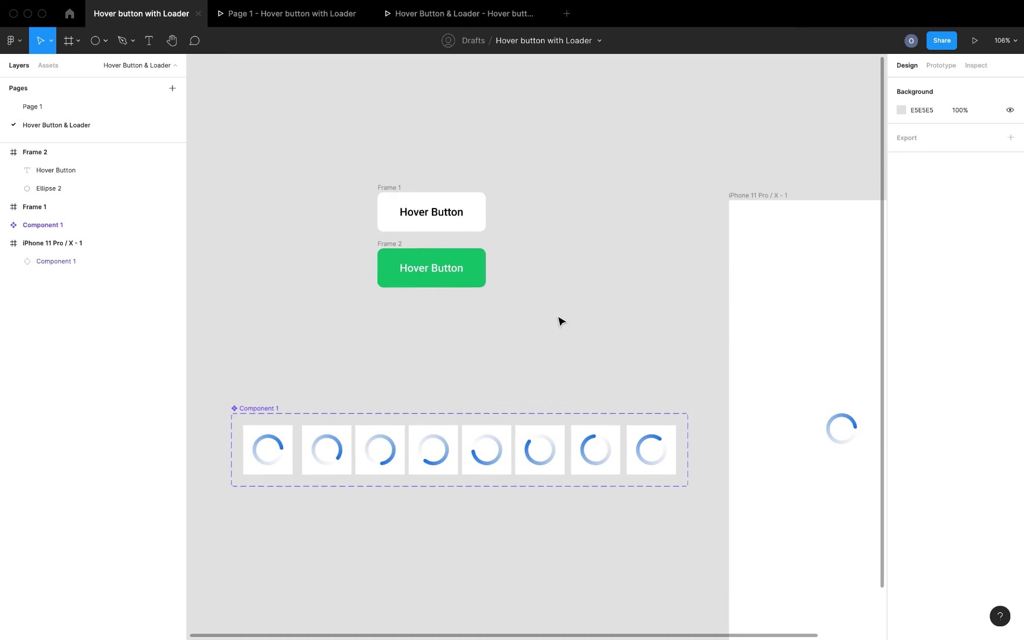
left_click(421, 254)
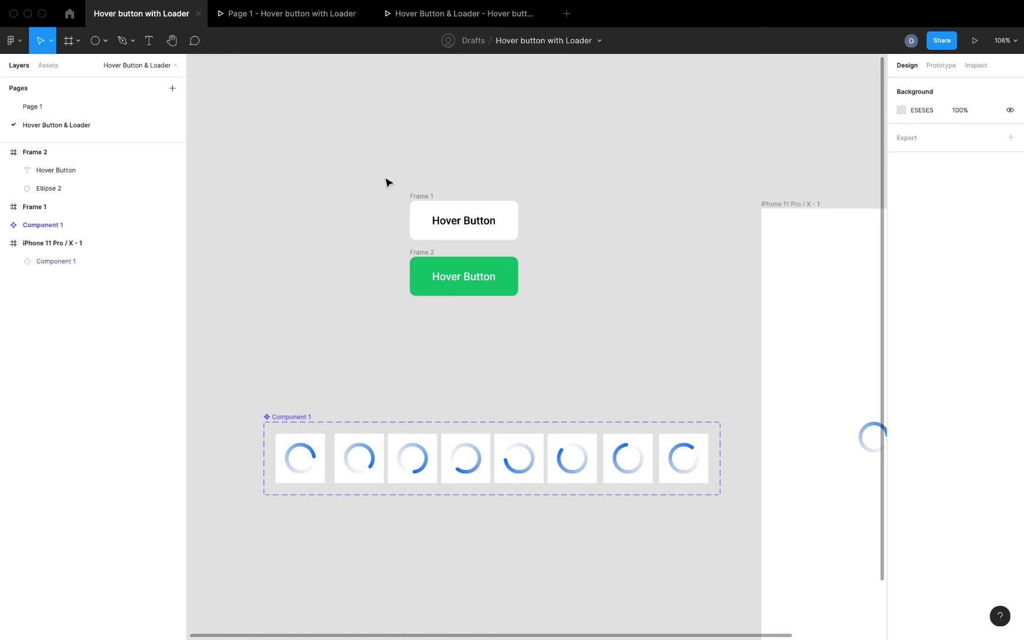
left_click_drag(373, 172, 592, 356)
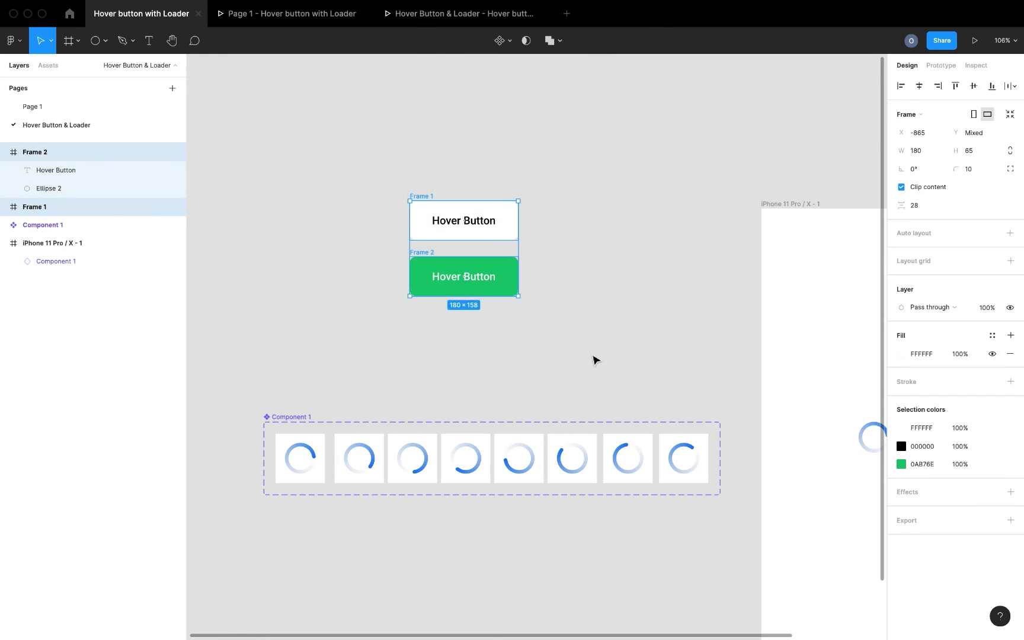
left_click(566, 334)
Step: Duplicate the green button frame 28 px below itself and replace the copy's text with "Loading"
left_click(422, 255)
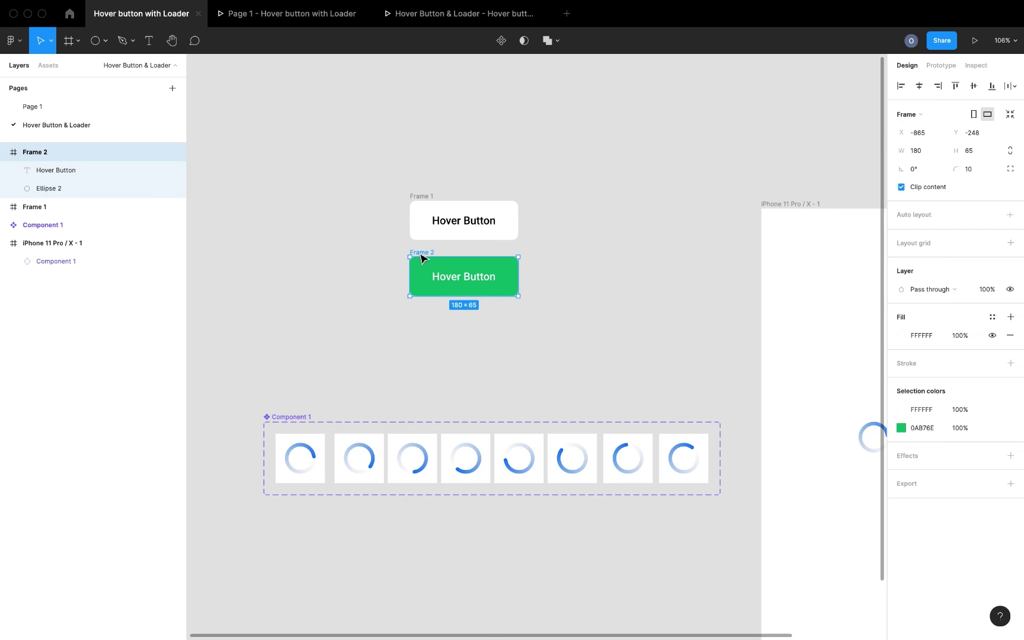
left_click_drag(422, 255, 421, 314)
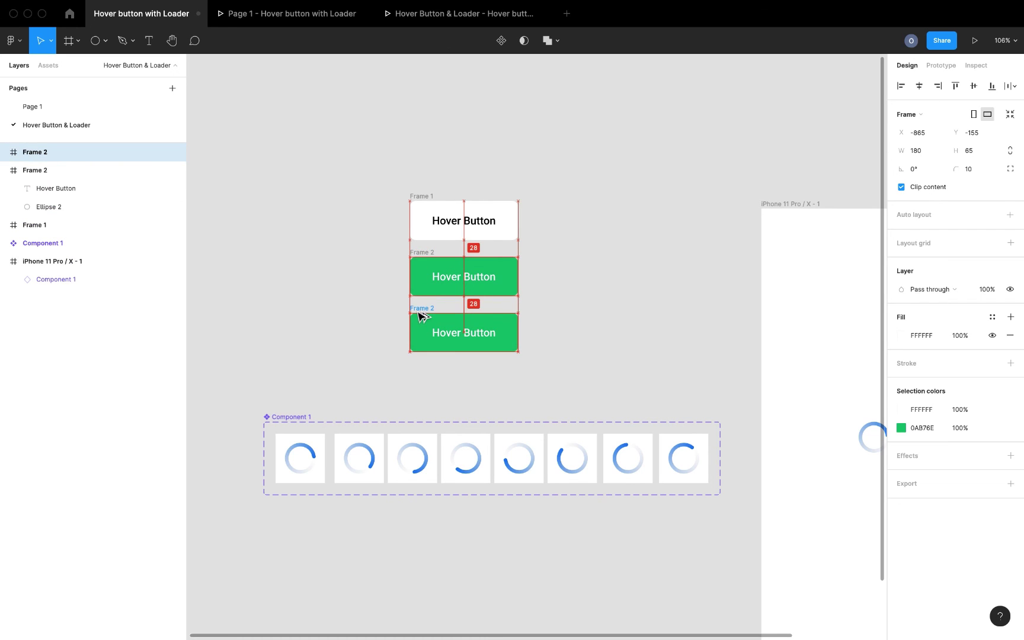
double_click(461, 332)
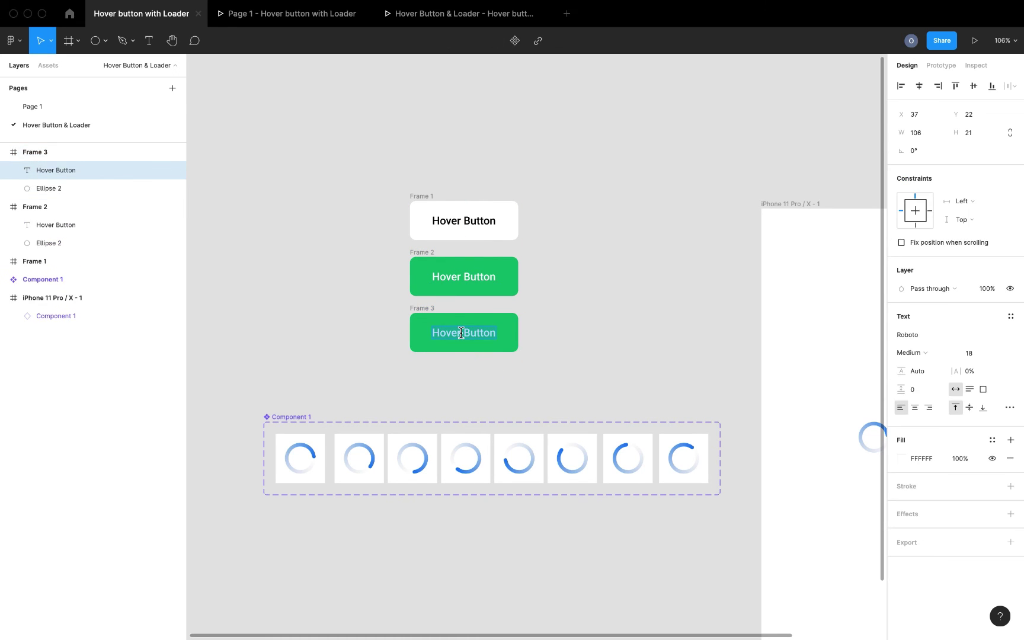
type("Loading")
left_click(865, 437)
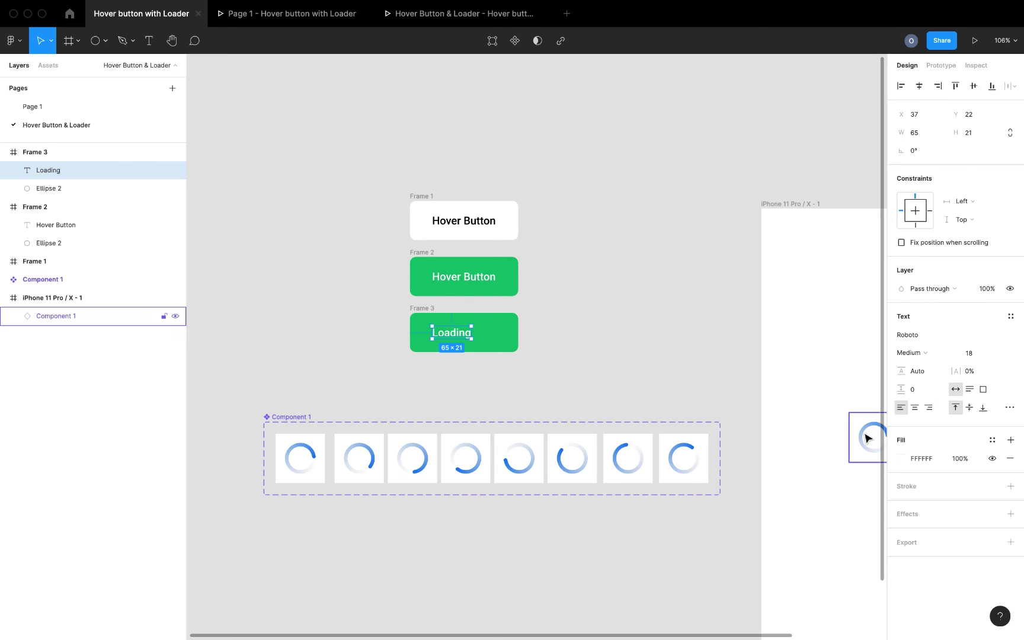
left_click_drag(865, 438, 598, 341)
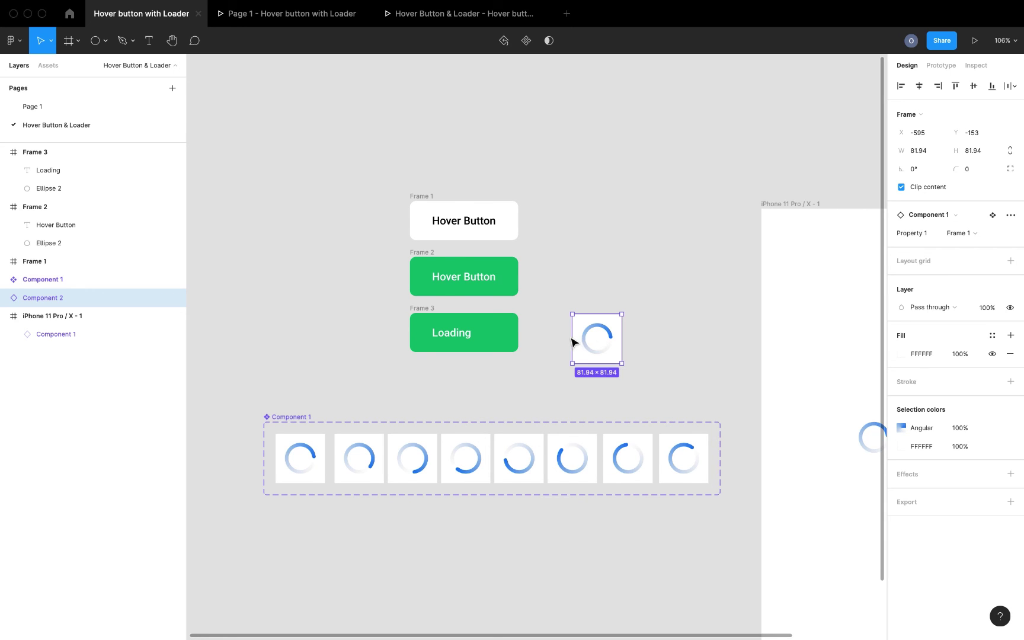
left_click_drag(598, 341, 488, 339)
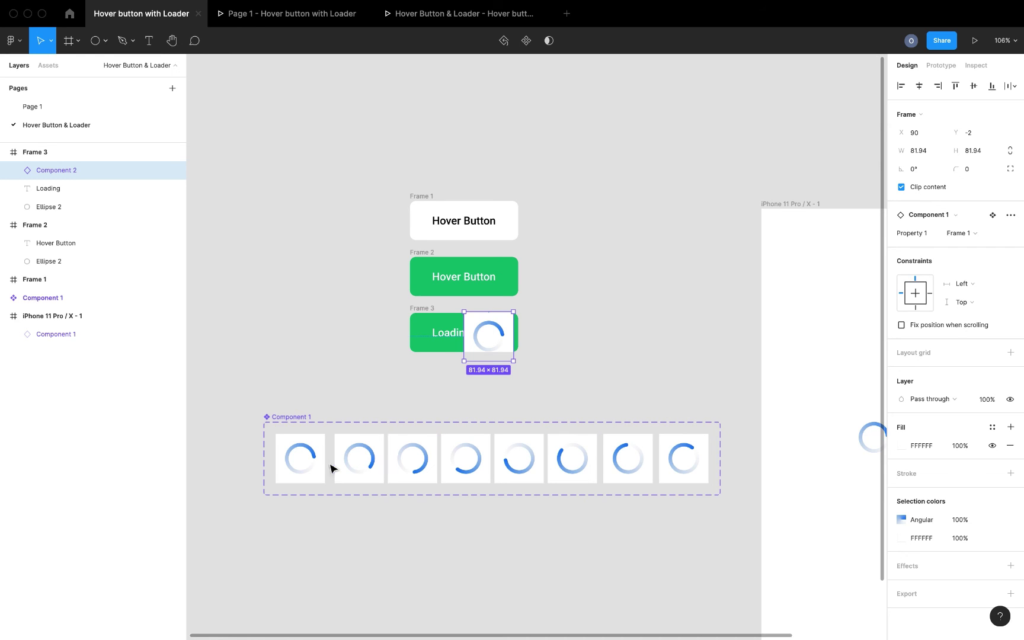
left_click_drag(499, 347, 630, 369)
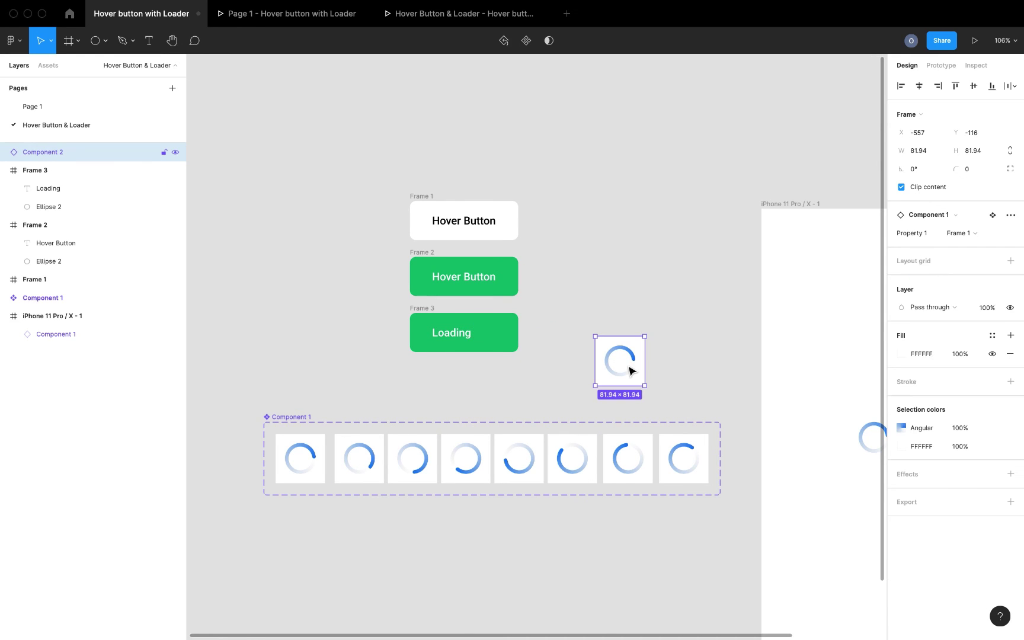
key("Delete")
Step: Remove the white fill from all eight loader variants and scale them together to about 48 × 48 each
left_click(302, 456)
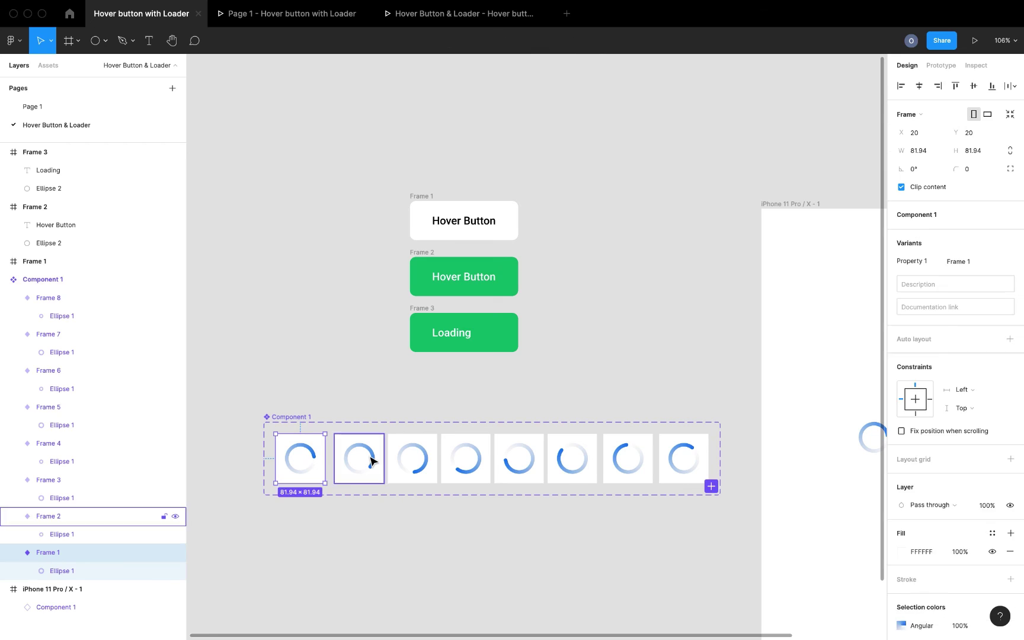
left_click(360, 457, "shift")
left_click(433, 464, "shift")
left_click(483, 466, "shift")
left_click(521, 465, "shift")
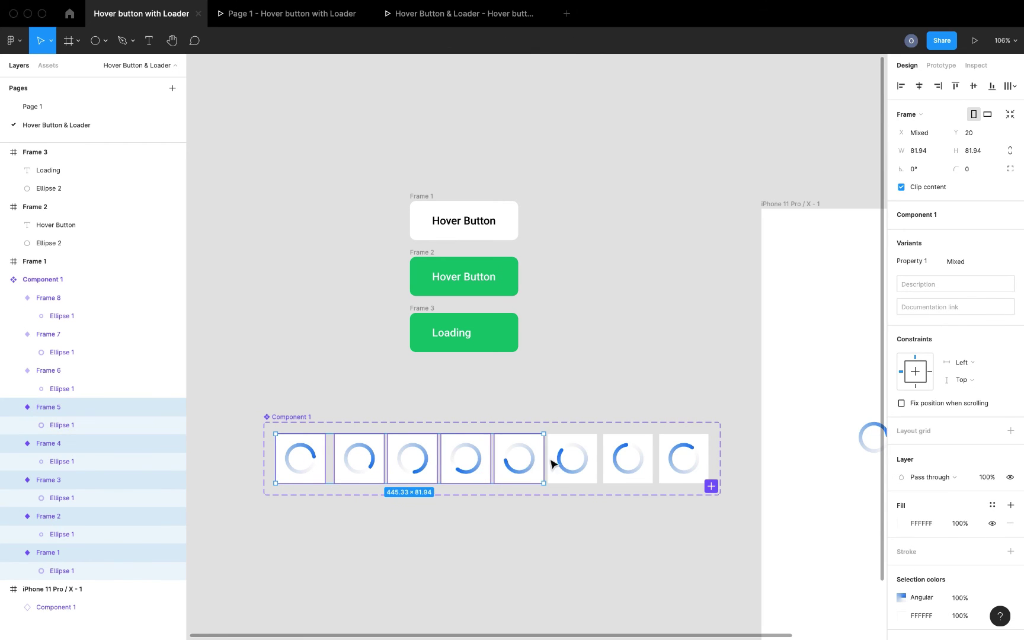
left_click(572, 465, "shift")
left_click(629, 462, "shift")
left_click(683, 458, "shift")
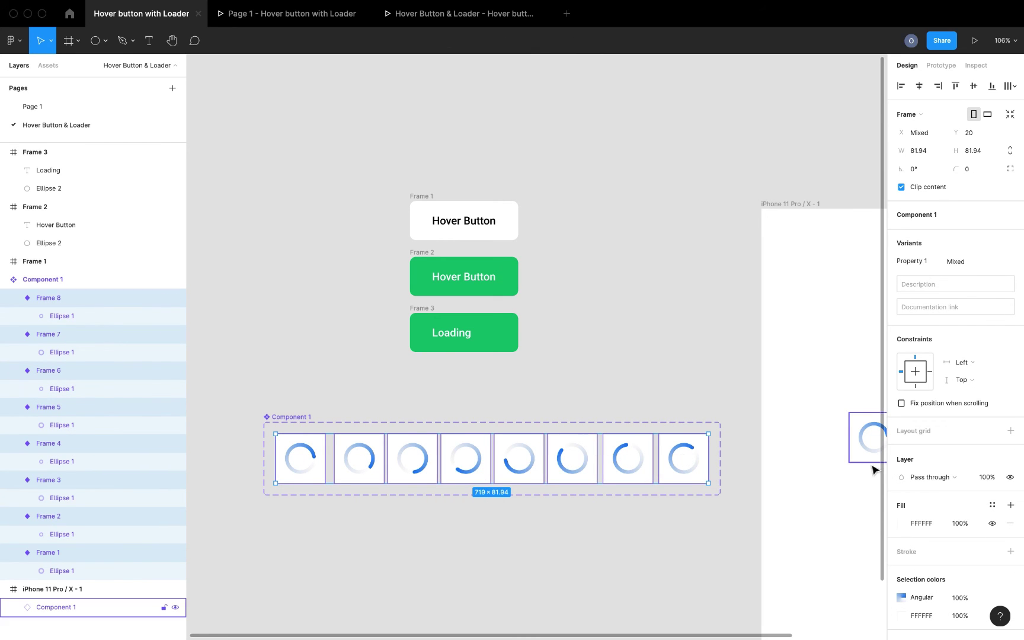
left_click(1011, 524)
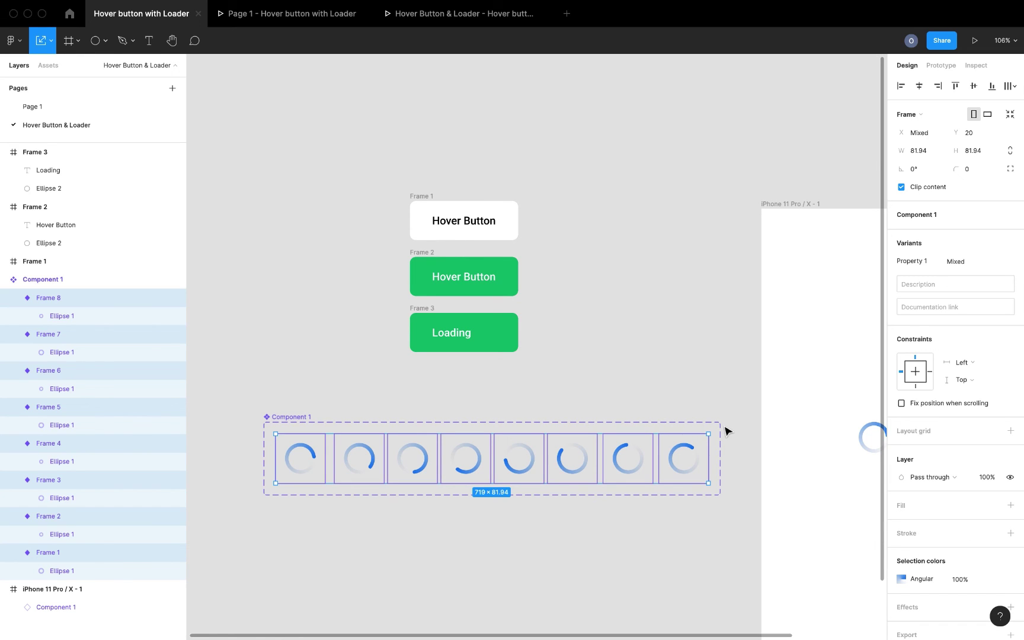
left_click_drag(709, 481, 531, 453)
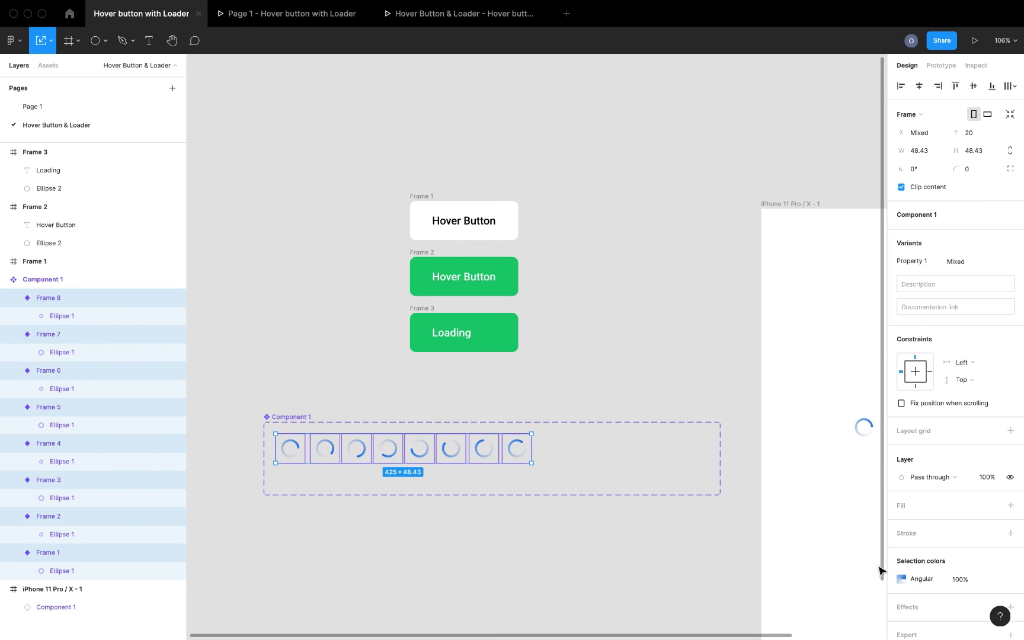
Step: Change the blue stop of the loader variants' angular gradient to white FFFFFF, and select the Component 1 set
left_click(901, 579)
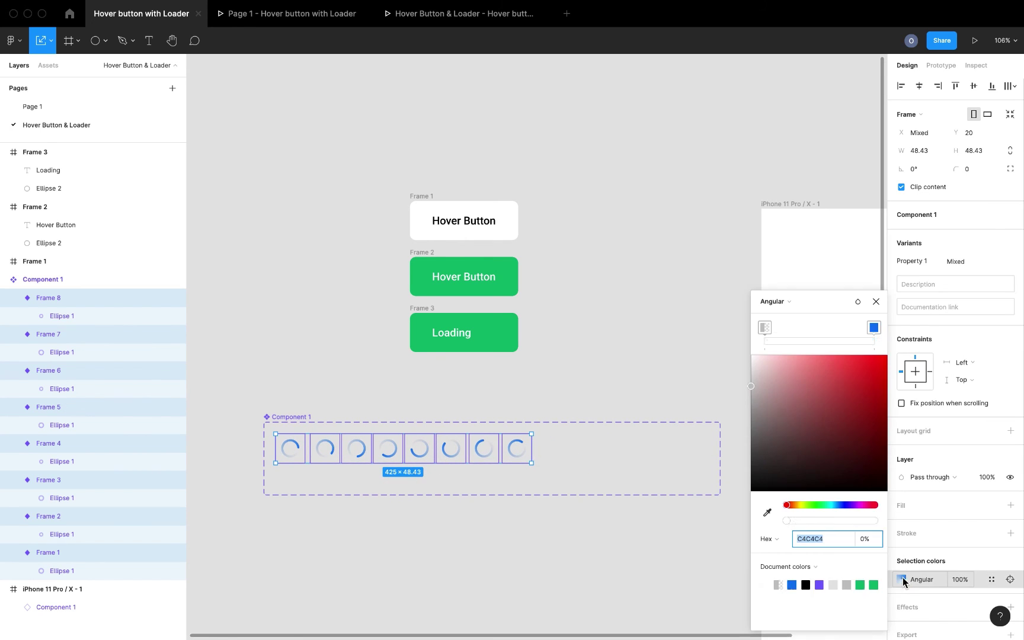
left_click(873, 329)
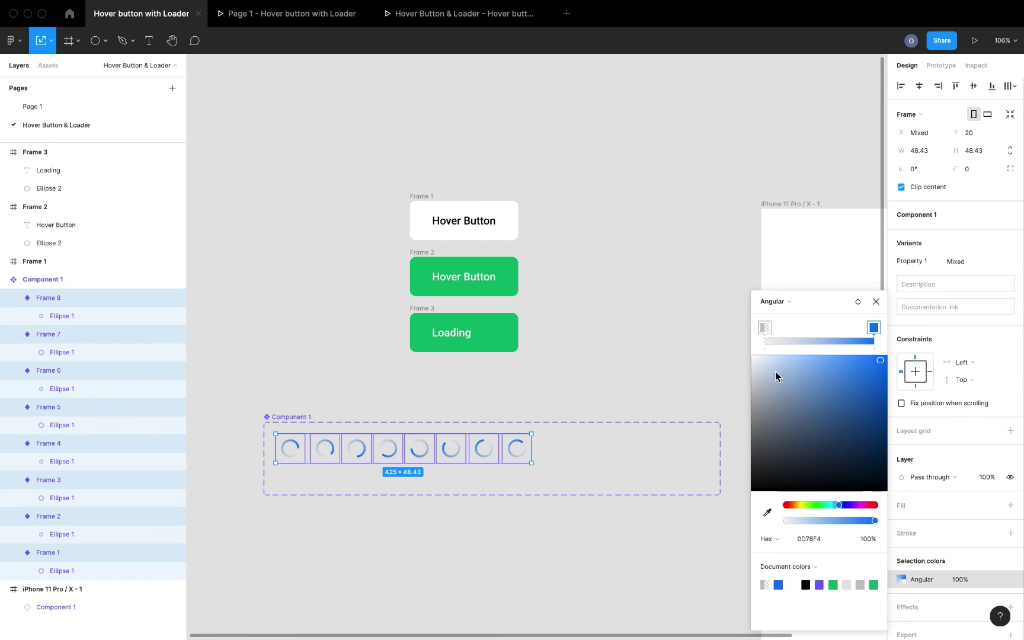
left_click_drag(775, 371, 752, 354)
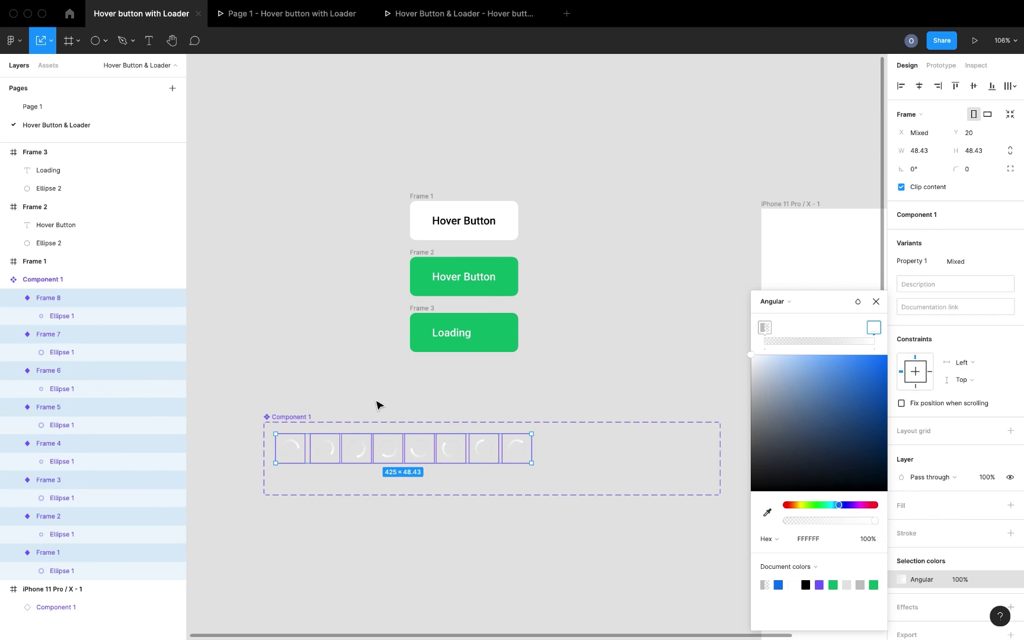
left_click(376, 404)
left_click(297, 419)
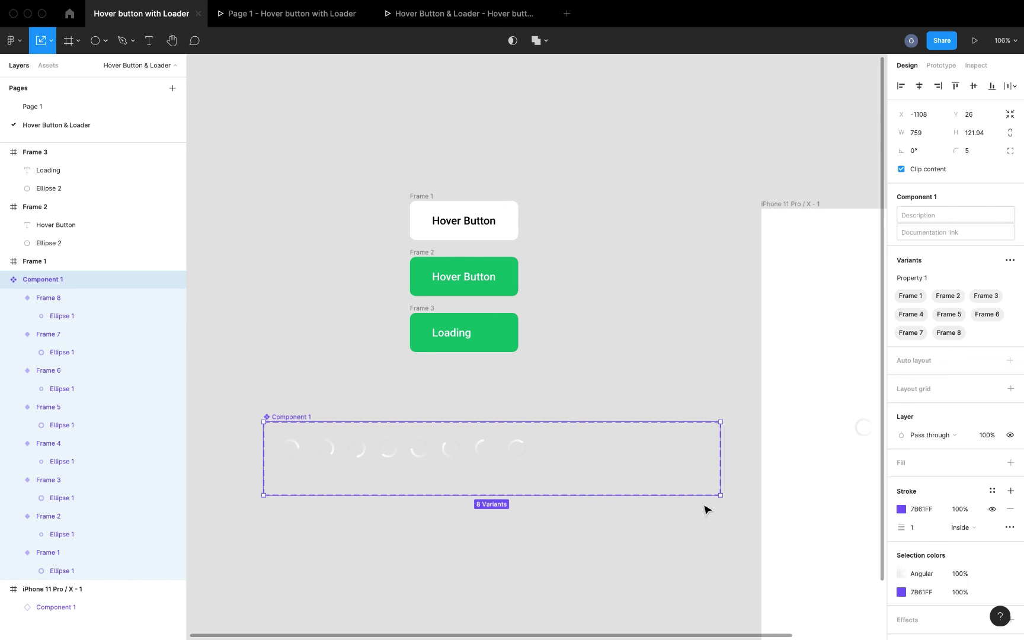
left_click(638, 551)
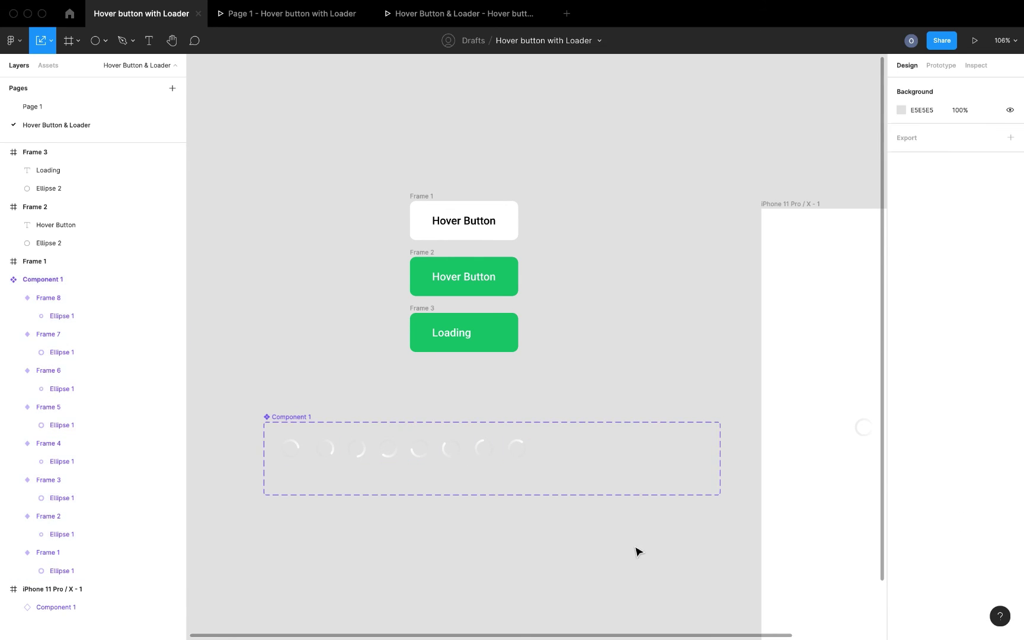
key("t")
left_click(653, 557)
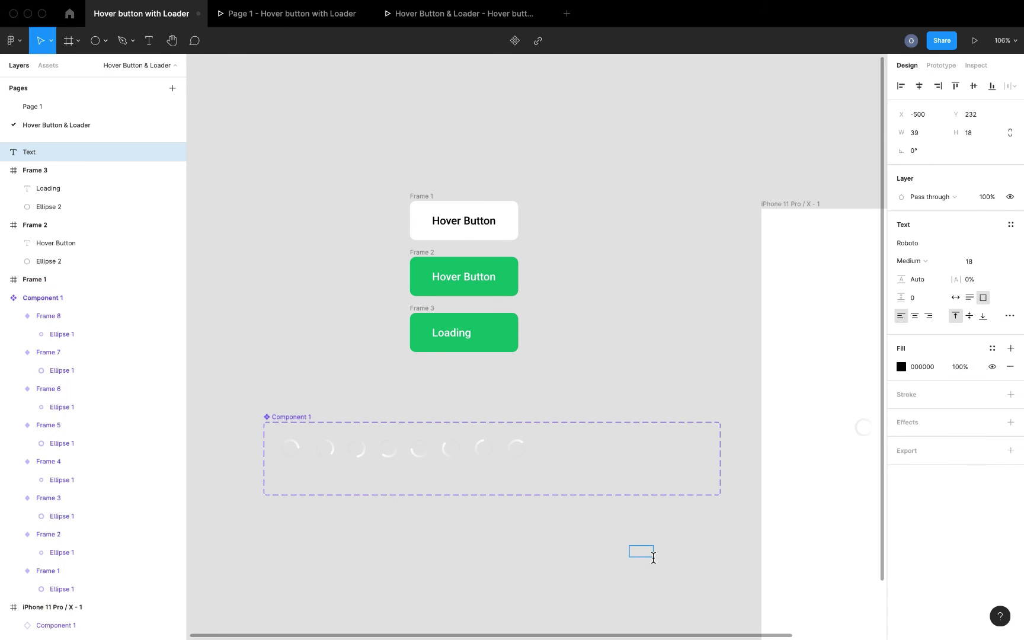
left_click(663, 565)
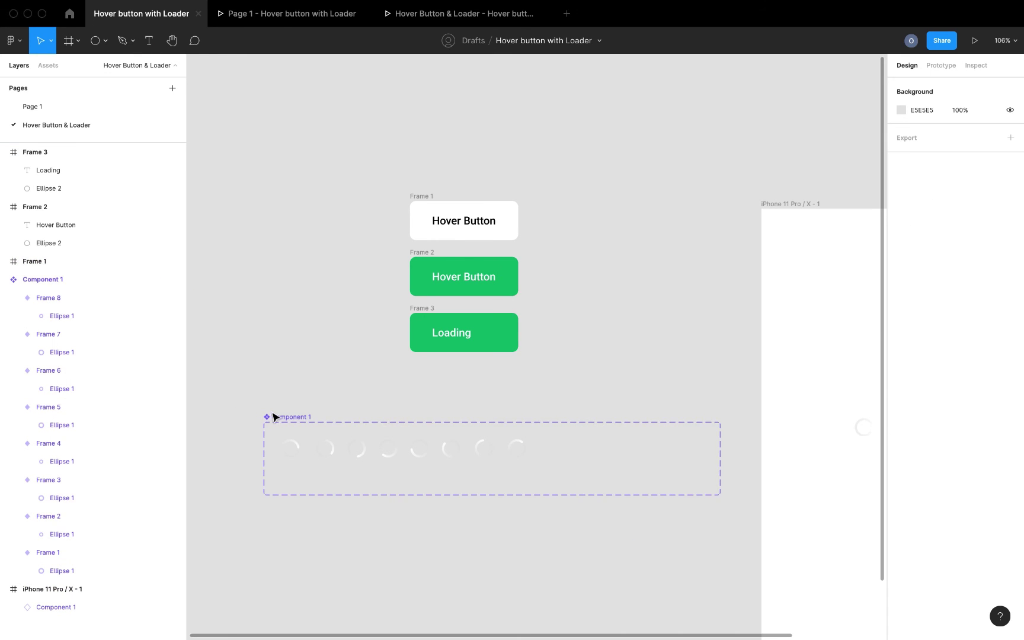
Step: Shrink the Component 1 set's frame so it fits closely around its row of eight loader variants
left_click(286, 421)
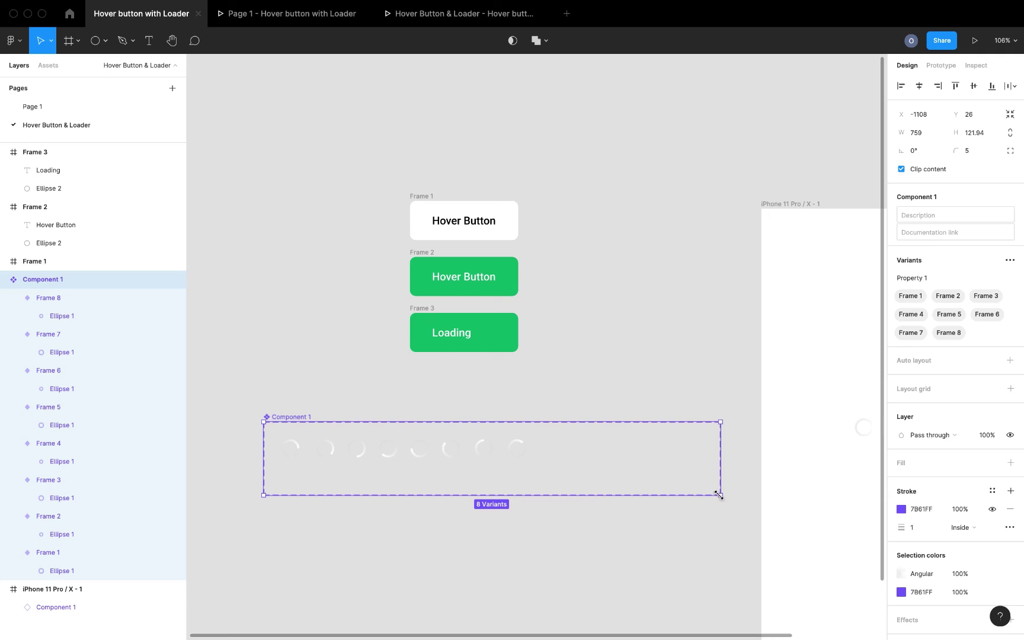
left_click_drag(719, 494, 541, 468)
left_click(586, 484)
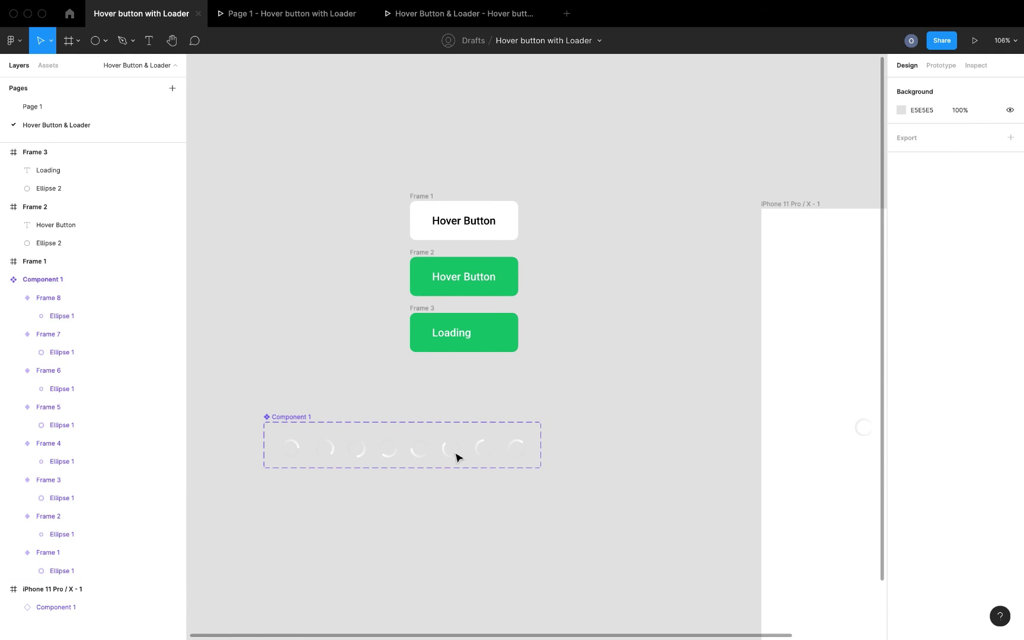
Step: Copy the loader instance from the iPhone 11 Pro / X - 1 frame into Frame 3, just after the Loading text
left_click(865, 436)
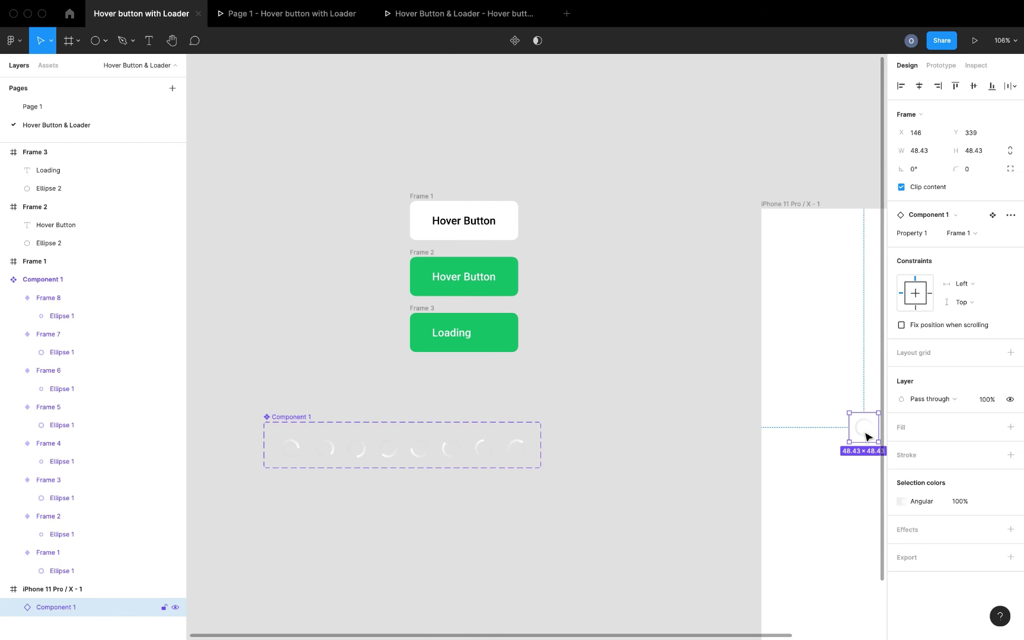
left_click_drag(868, 436, 497, 322)
scroll(493, 342, "up", 5)
scroll(497, 322, "down", 5)
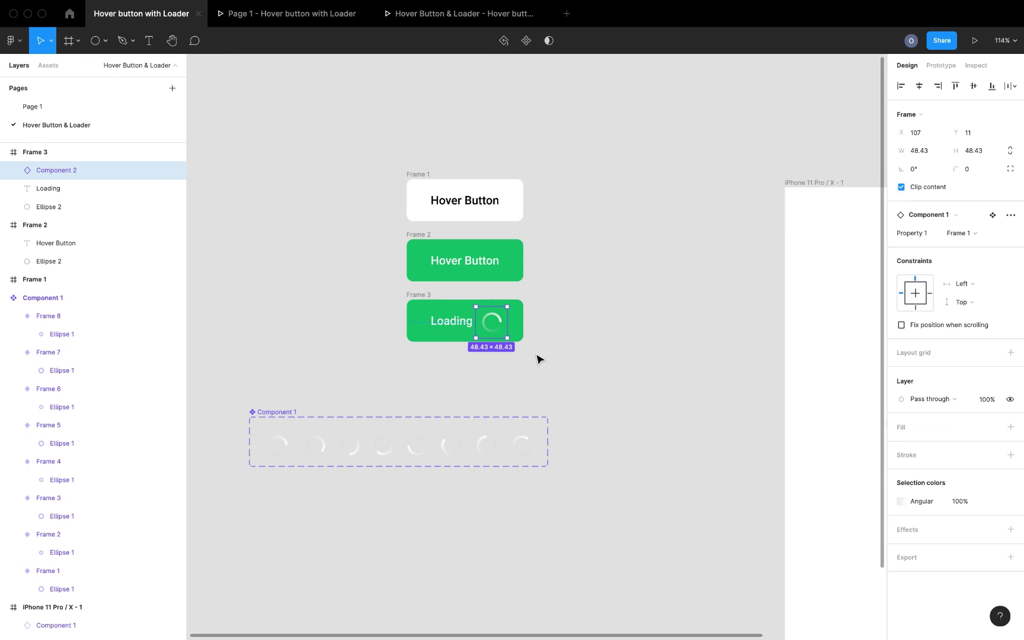
Step: Combine the three button frames, Frame 1, Frame 2 and Frame 3, into one component set
left_click(455, 187)
left_click_drag(372, 151, 562, 368)
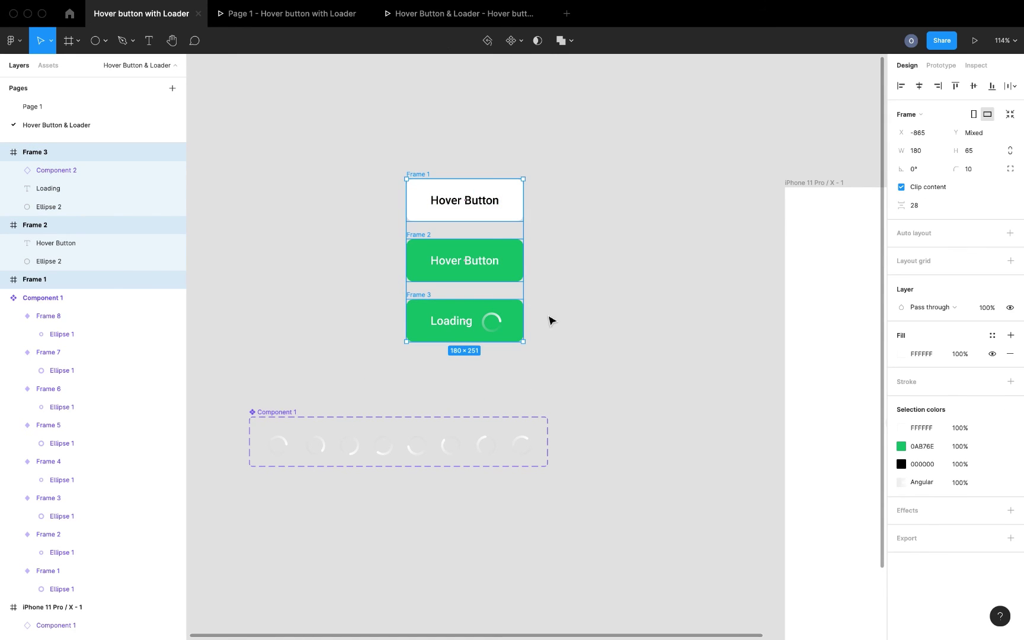
left_click(521, 42)
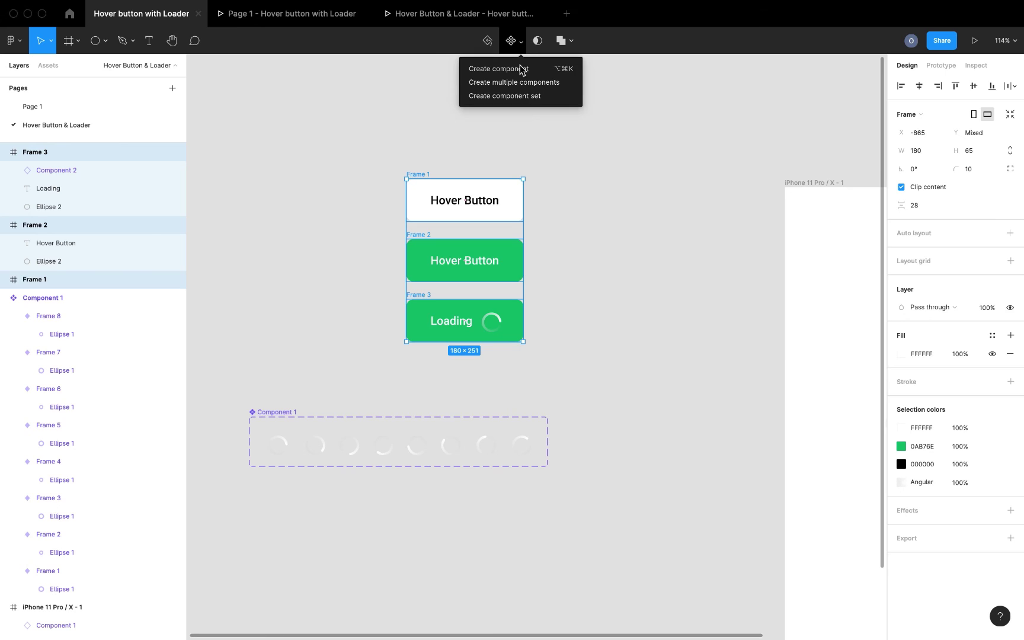
left_click(524, 98)
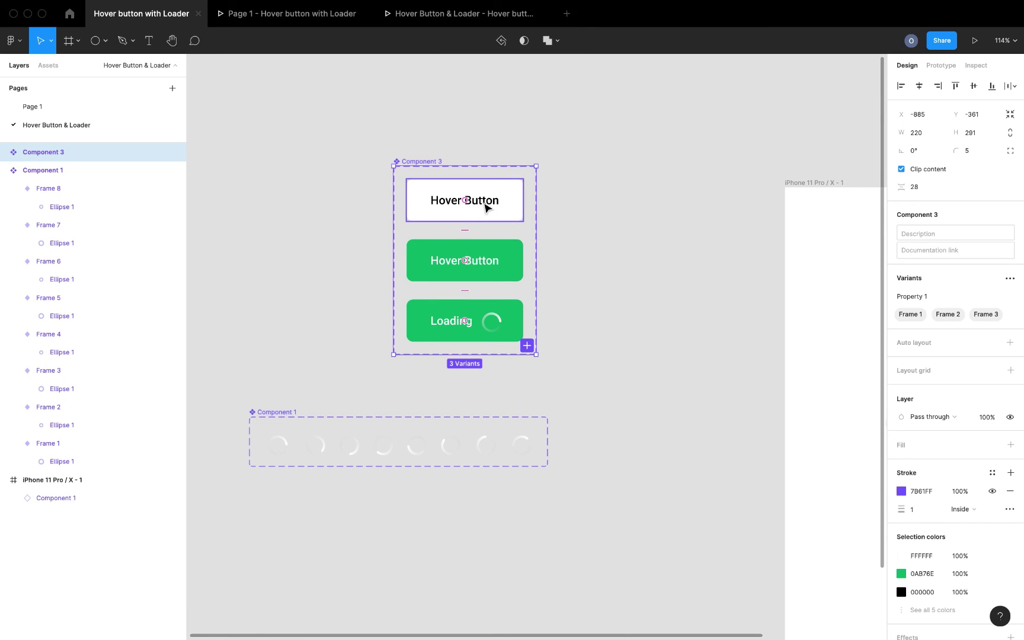
Step: Add a drop shadow effect to all three button variants together and open its settings
left_click(486, 207)
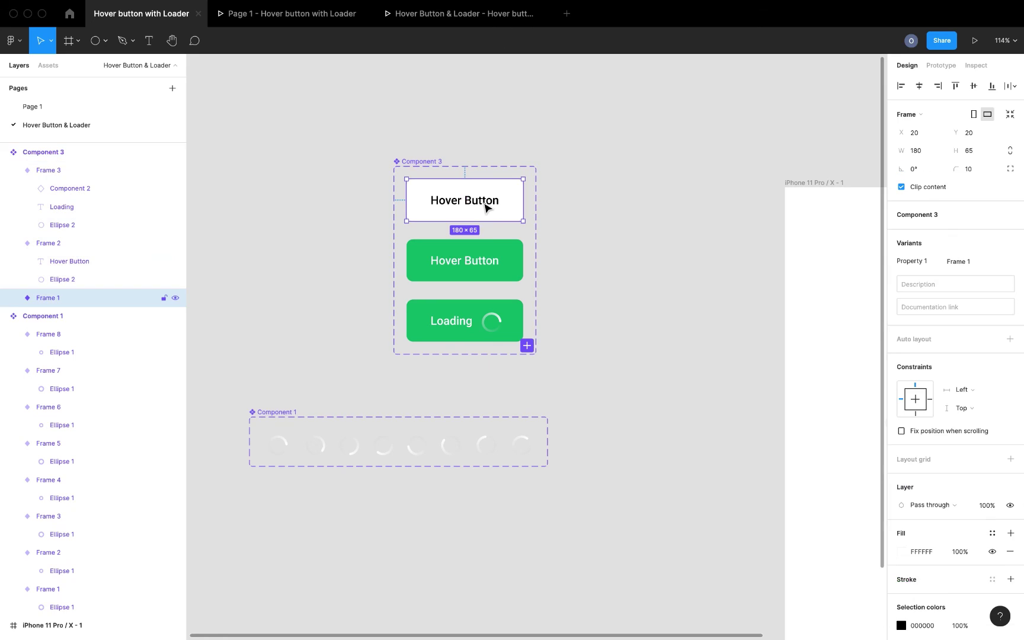
left_click(509, 264, "shift")
left_click(513, 312, "shift")
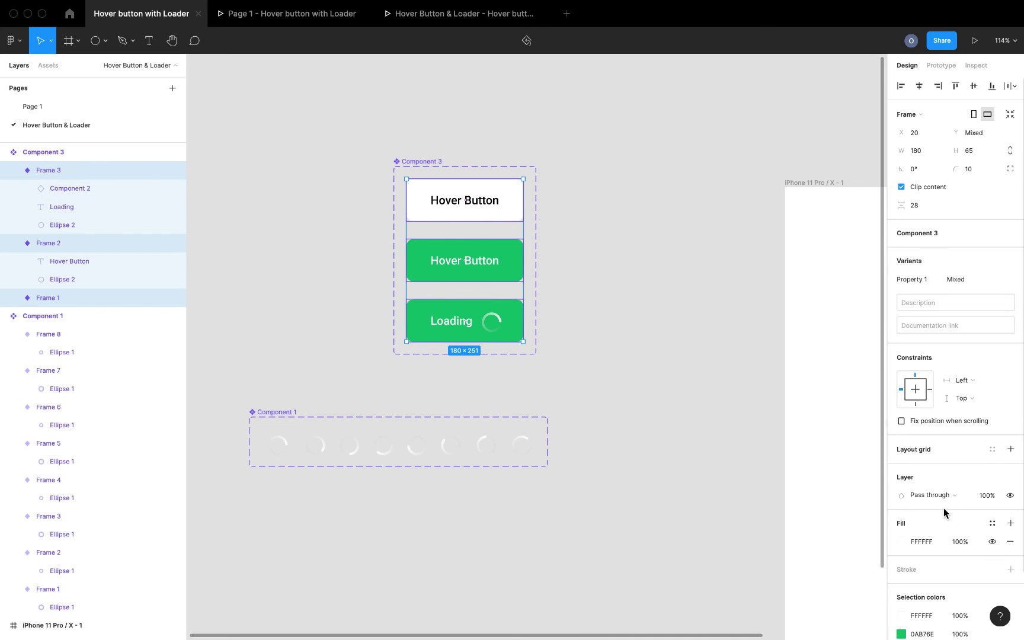
scroll(944, 513, "down", 3)
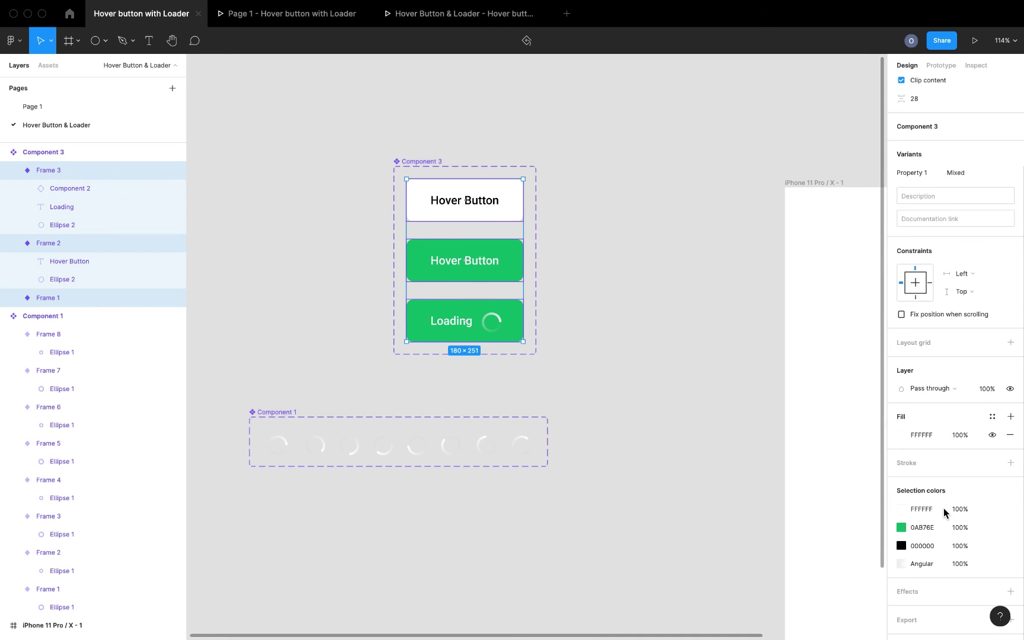
left_click(1009, 594)
left_click(900, 612)
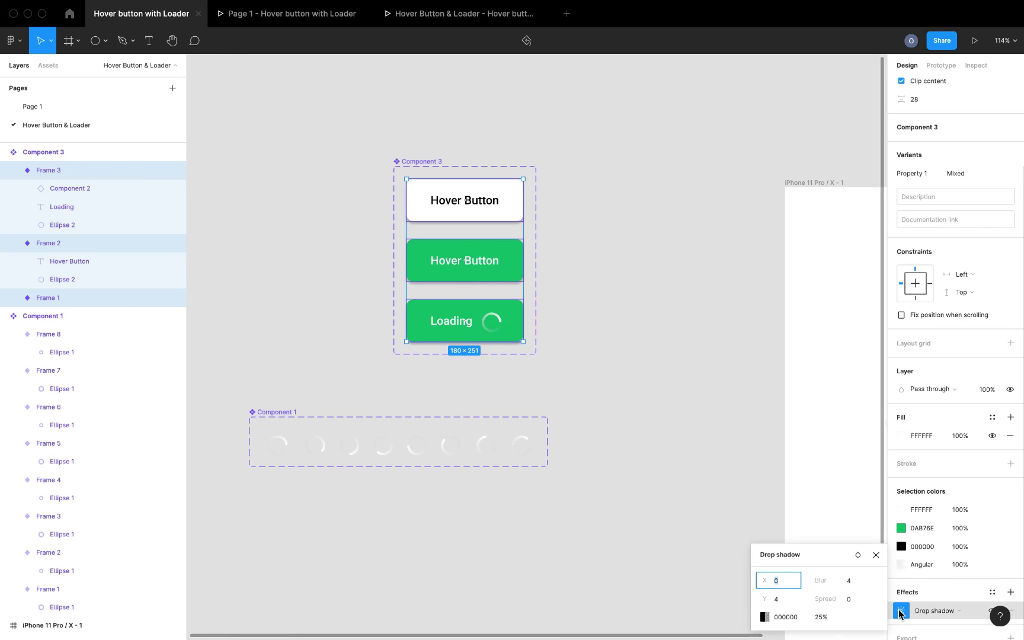
Step: Set the button variants' drop shadow to X 4, blur 0 and 100% opacity
left_click(784, 586)
left_click(856, 584)
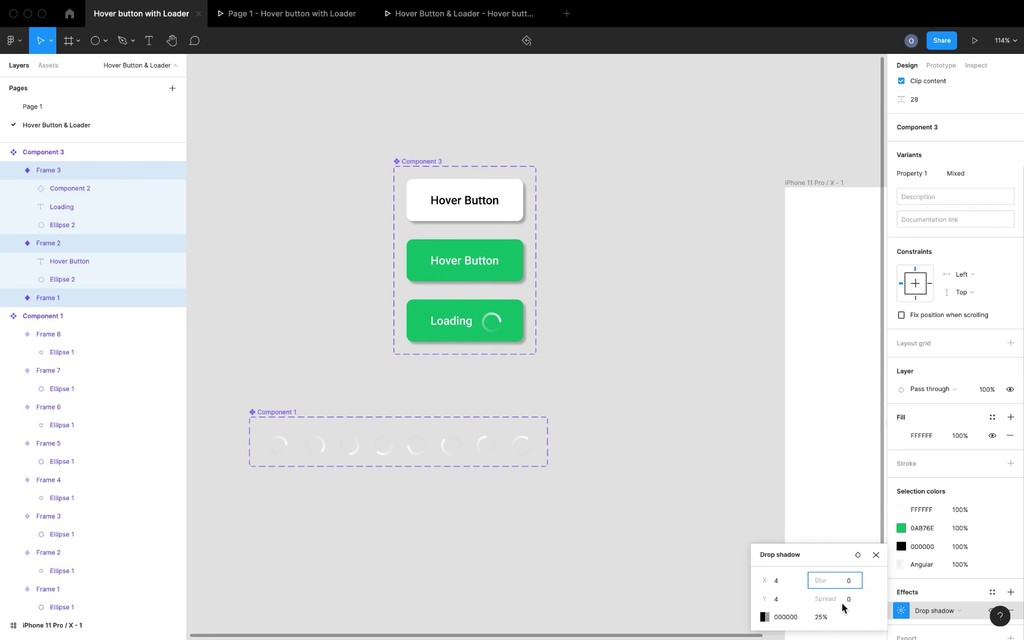
left_click(823, 618)
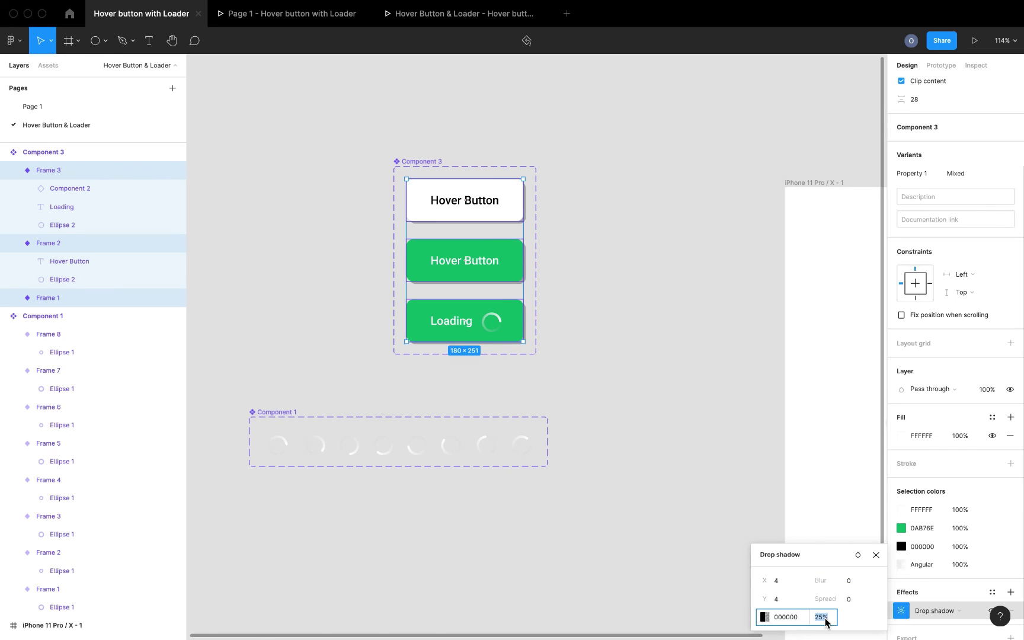
type("100")
key("Return")
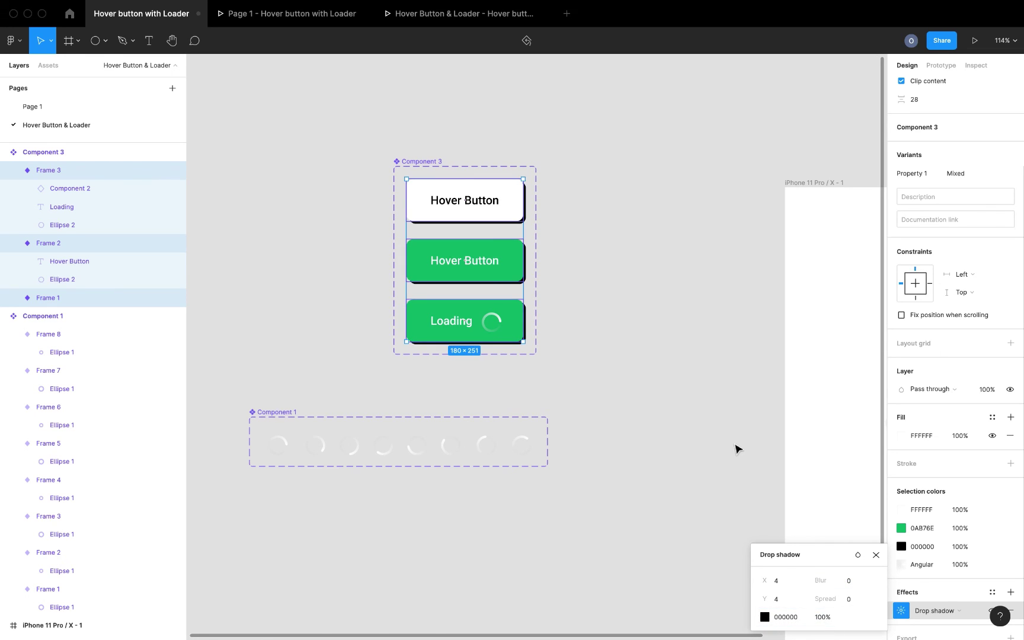
left_click(720, 424)
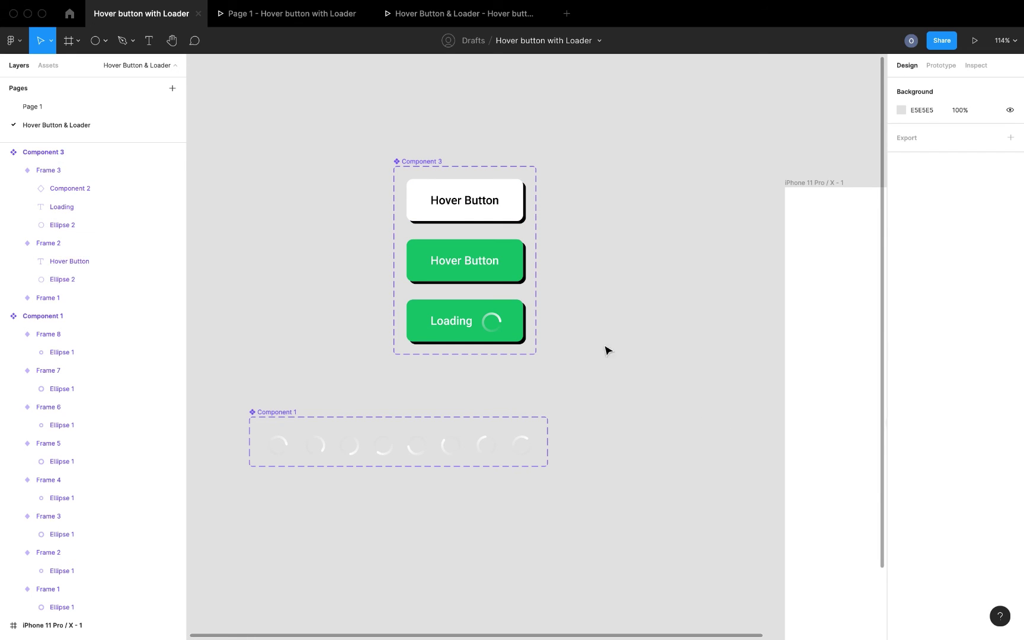
Step: Connect the white Hover Button variant to the green Hover Button variant with a While hovering interaction
left_click(485, 202)
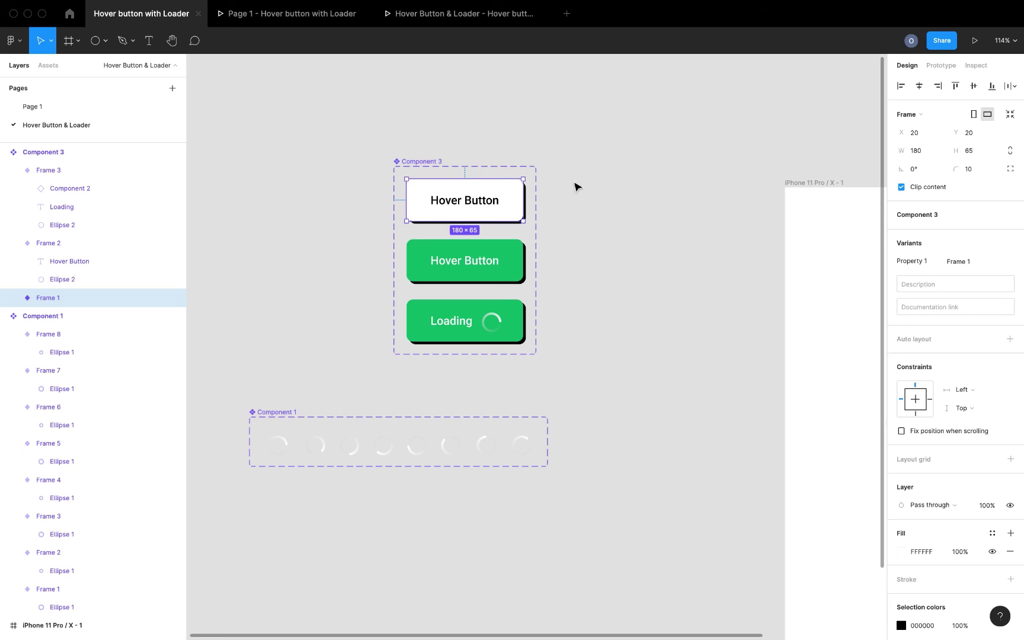
left_click(942, 68)
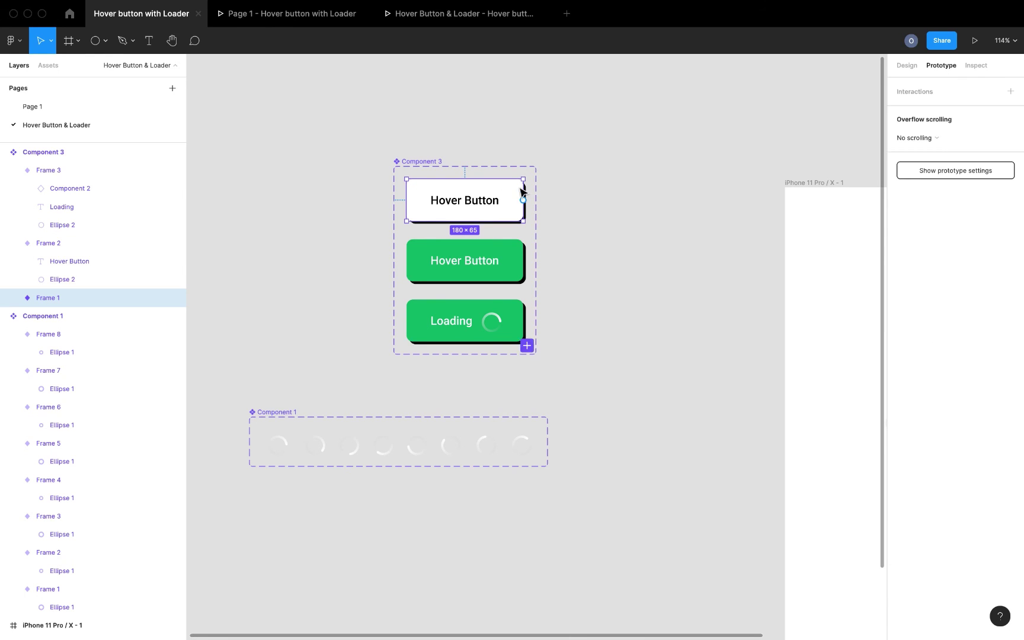
left_click_drag(522, 200, 476, 245)
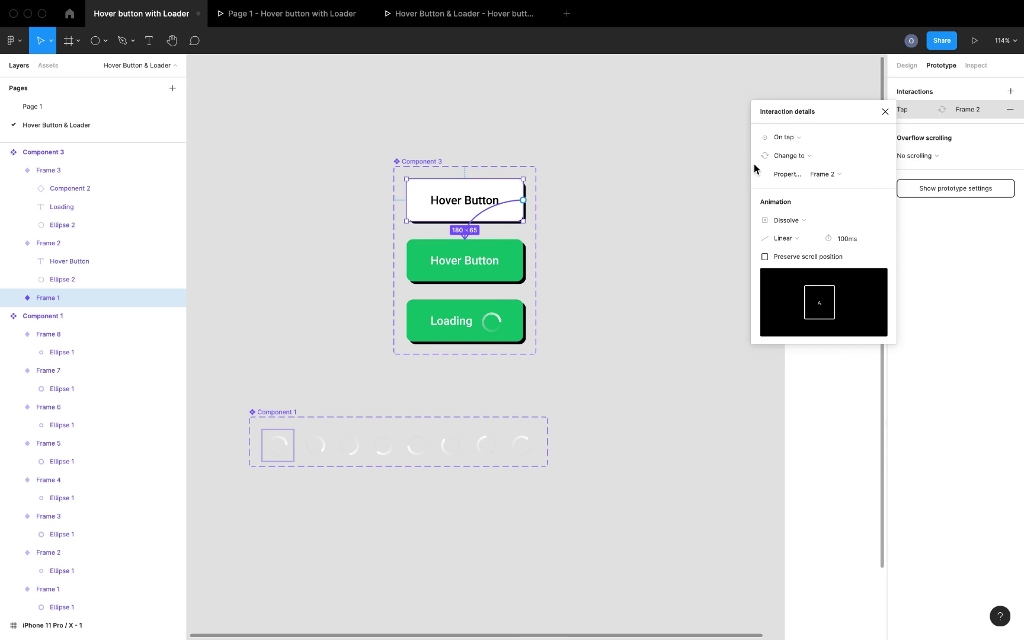
left_click(781, 142)
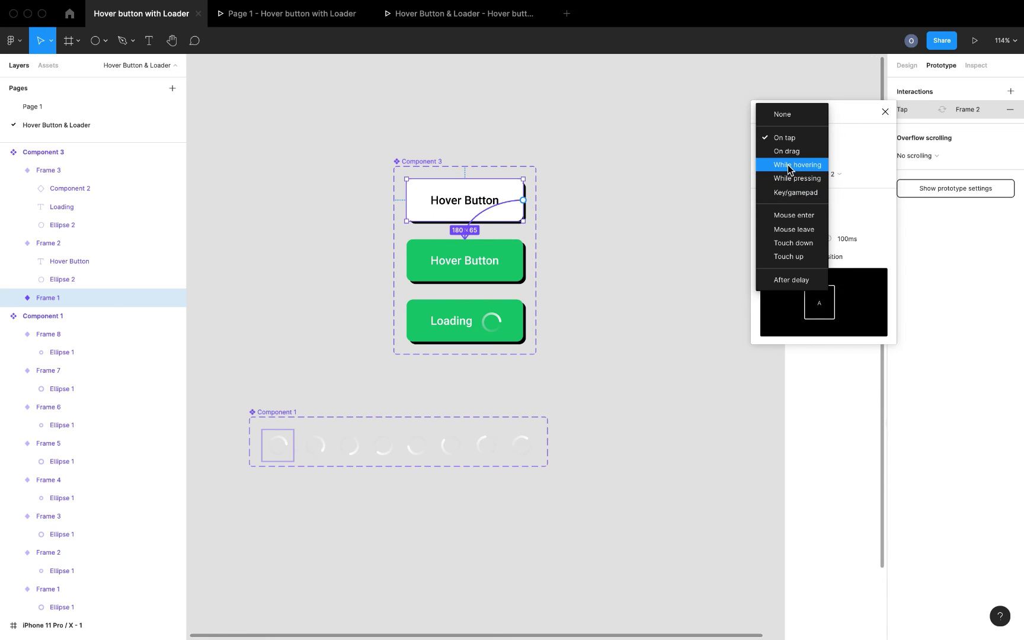
left_click(789, 166)
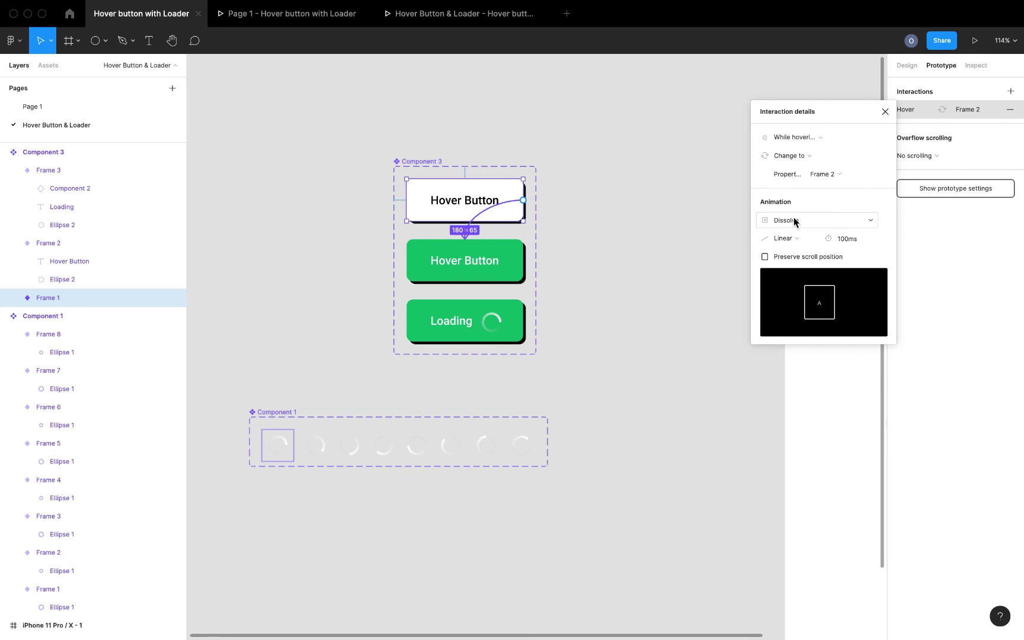
Step: Set the hover interaction's animation to Smart animate with a duration of 200 ms
left_click(793, 220)
left_click(796, 233)
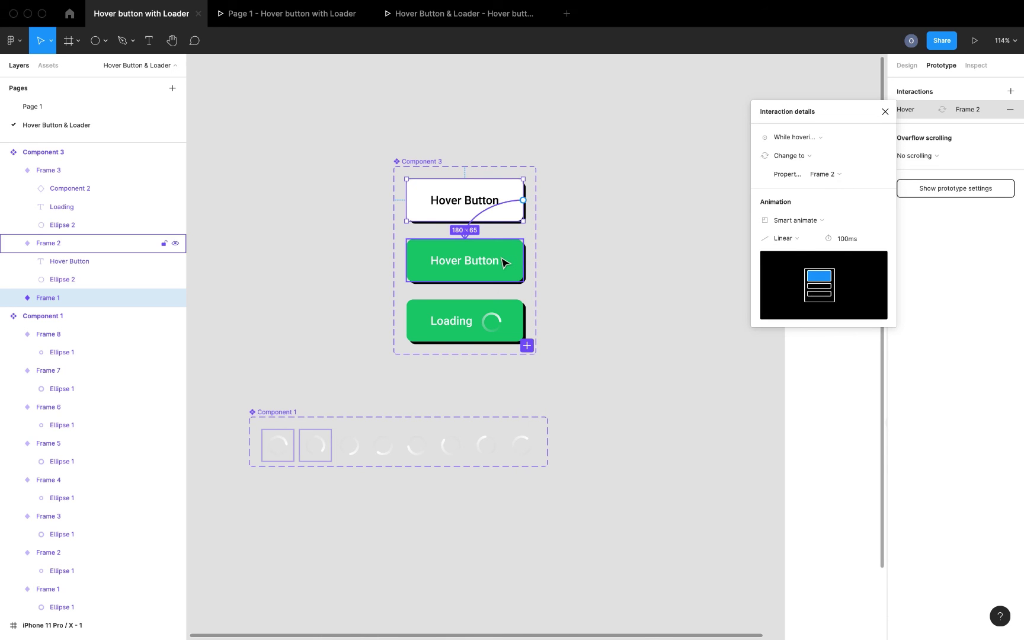
left_click(845, 243)
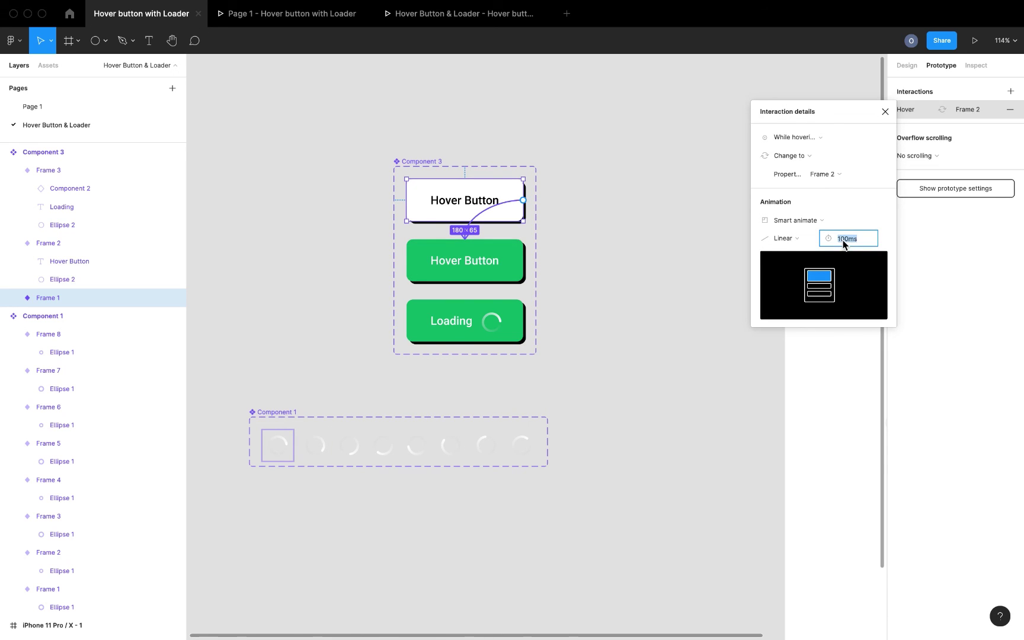
type("2")
Step: Connect the green Hover Button variant to the Loading variant with an On tap interaction using Smart animate at 200 ms
left_click(488, 272)
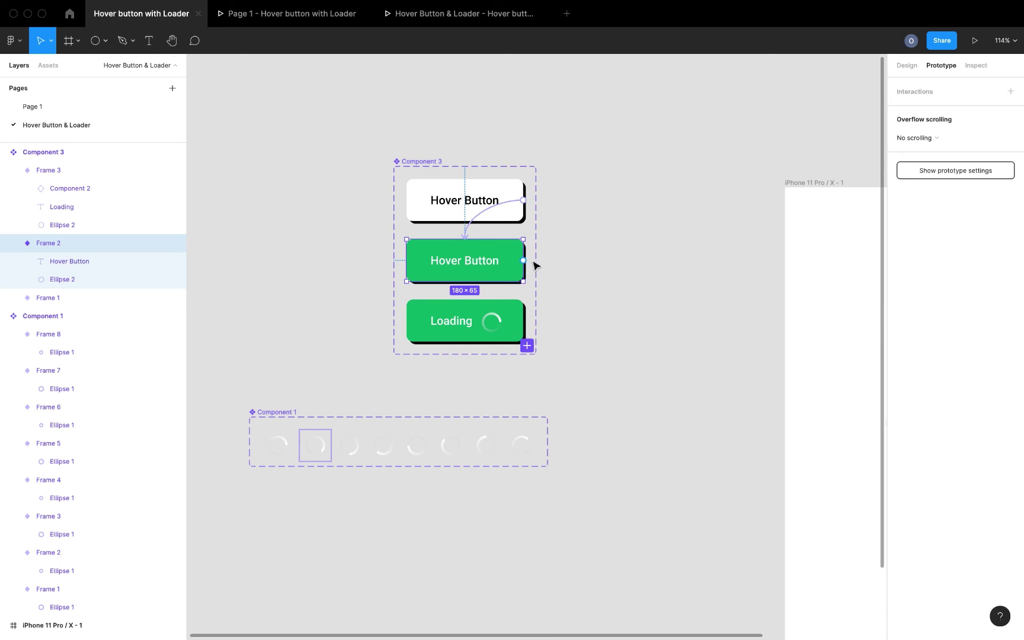
left_click_drag(522, 260, 437, 315)
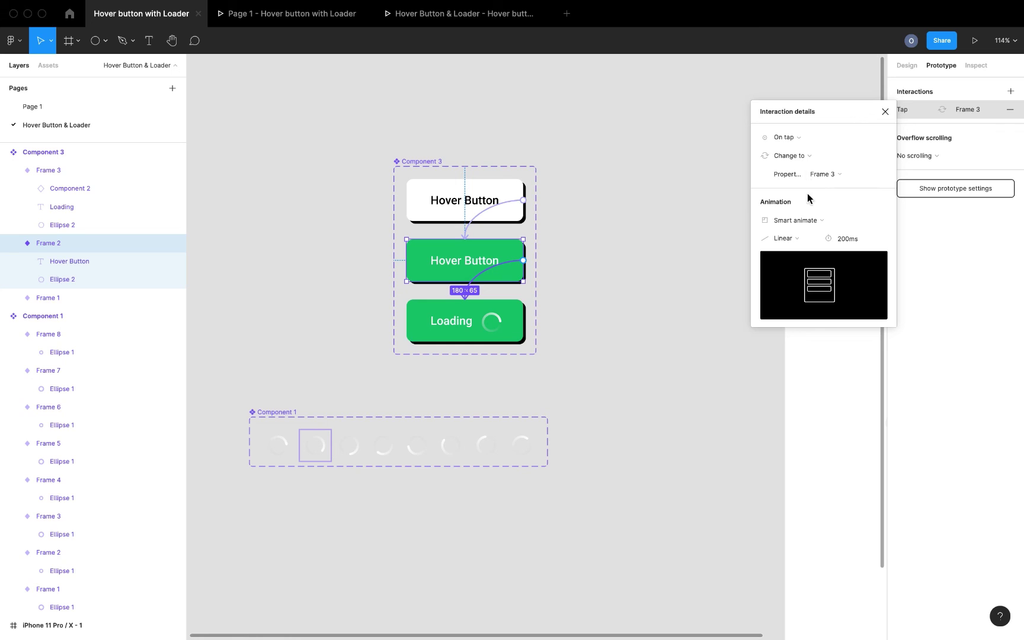
left_click(692, 304)
Step: Delete the loader instance from the iPhone 11 Pro / X - 1 frame
scroll(693, 304, "down", 3)
scroll(691, 304, "down", 3)
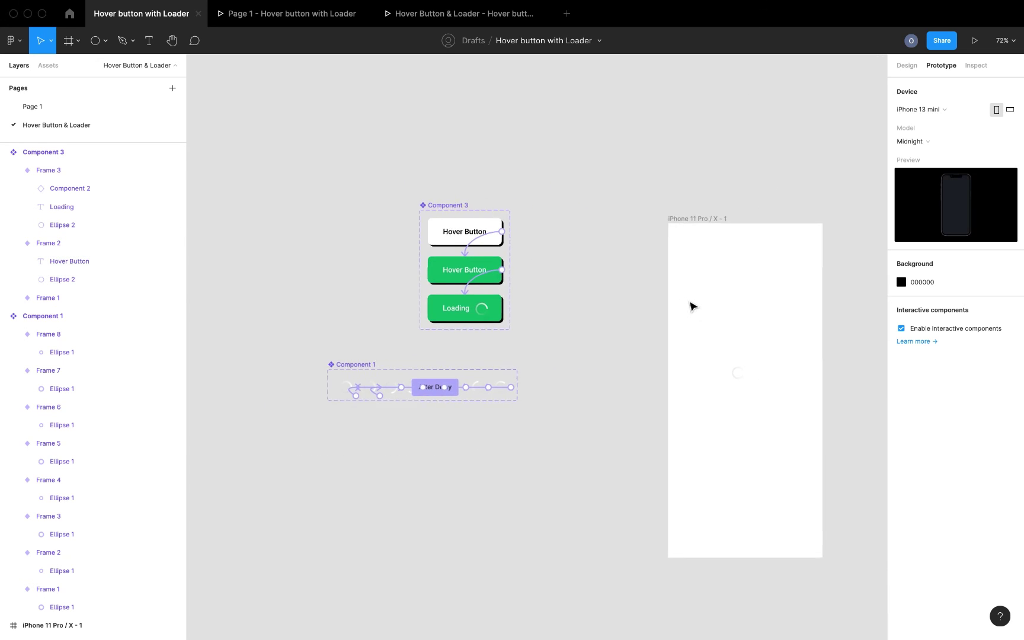
scroll(705, 331, "right", 2)
left_click(717, 374)
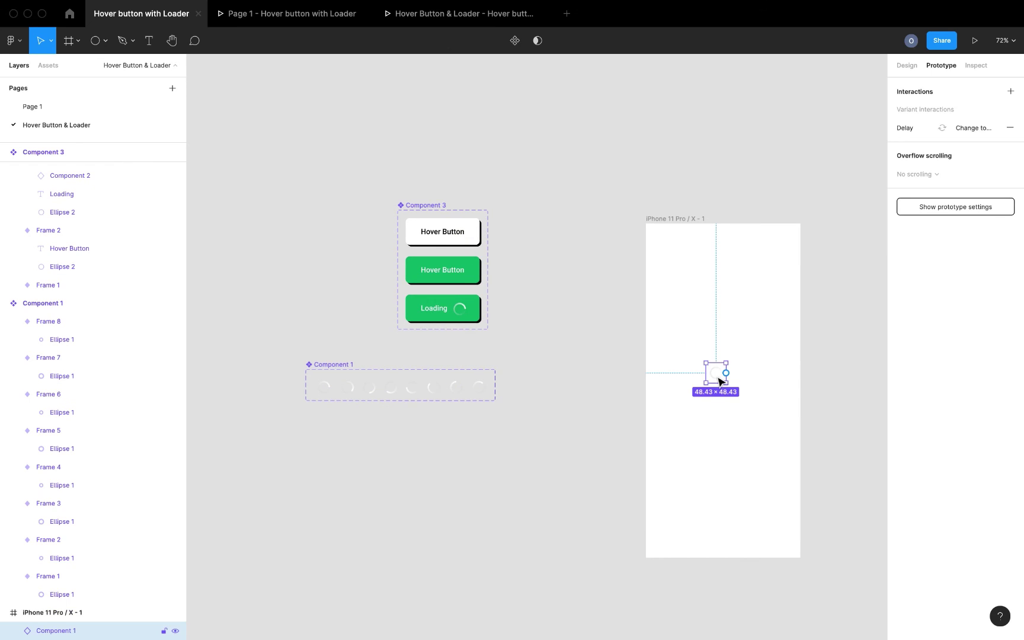
key("Delete")
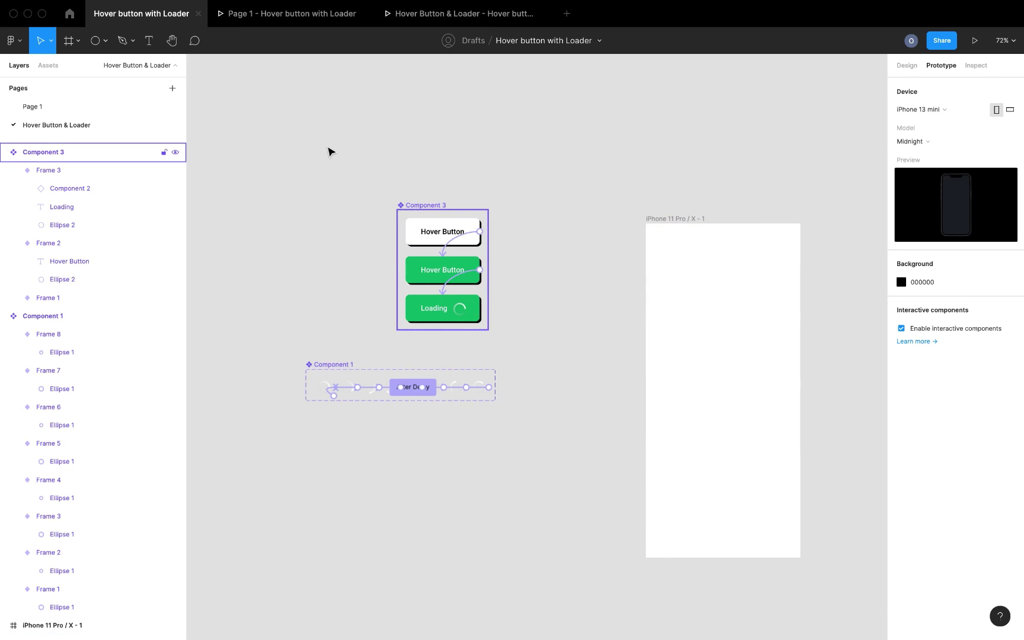
Step: Collapse both component sets in the layer list and place an instance of the Hover Button component in the iPhone 11 Pro / X - 1 frame
left_click(4, 152)
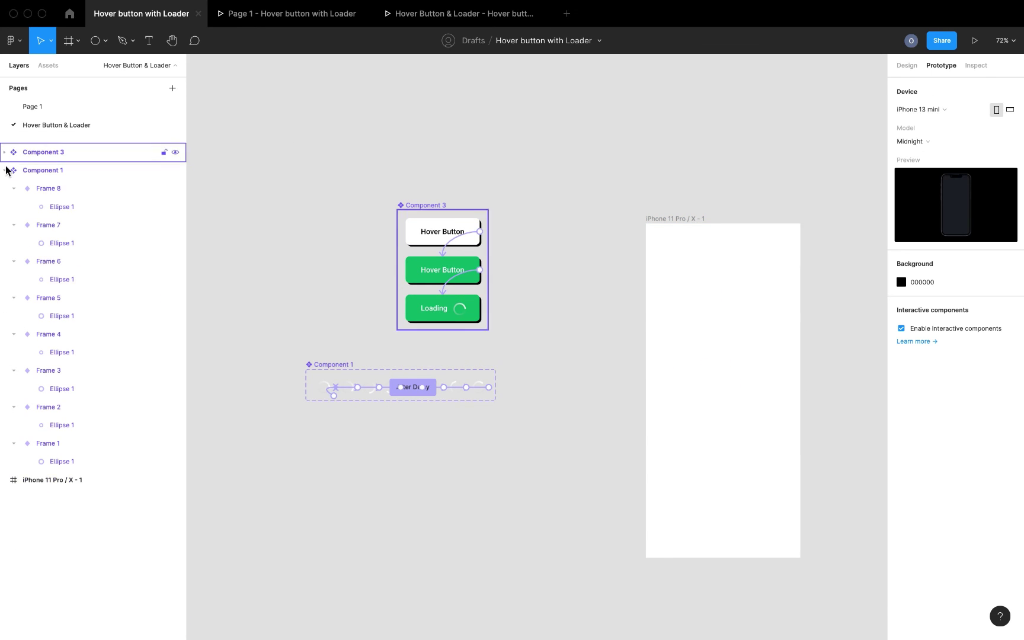
left_click(5, 170)
left_click(42, 66)
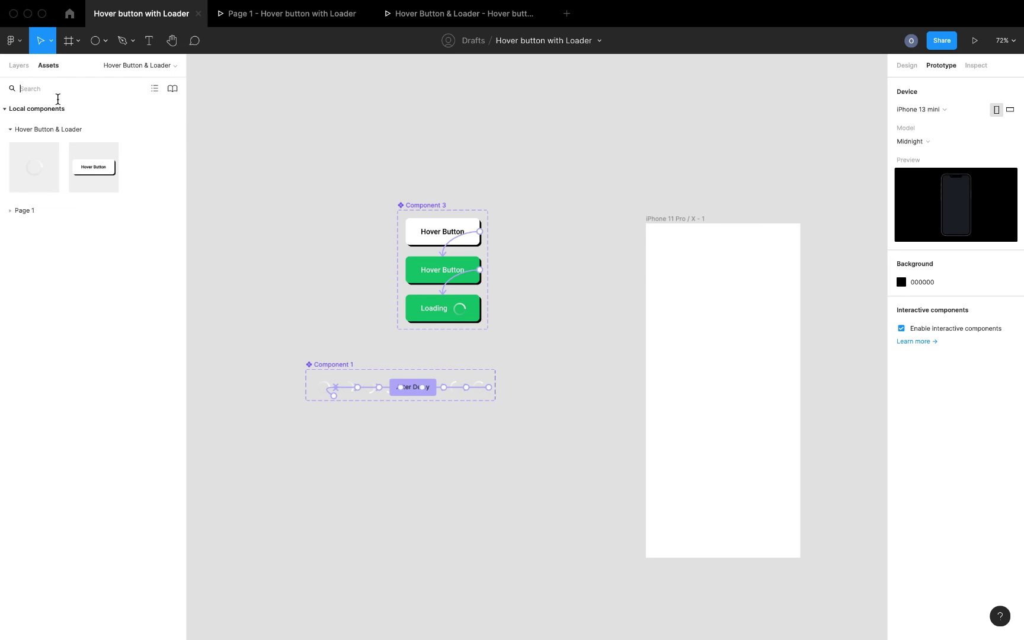
left_click_drag(115, 178, 713, 397)
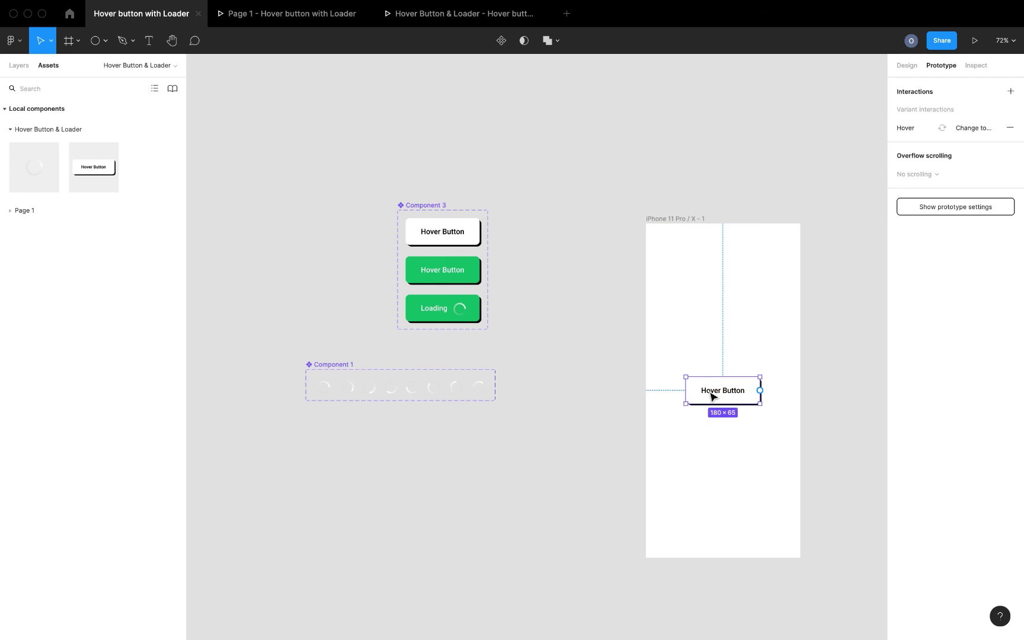
Step: Add a 1 px inside black (000000) stroke to all three button variants in the Component 3 set
left_click(470, 236)
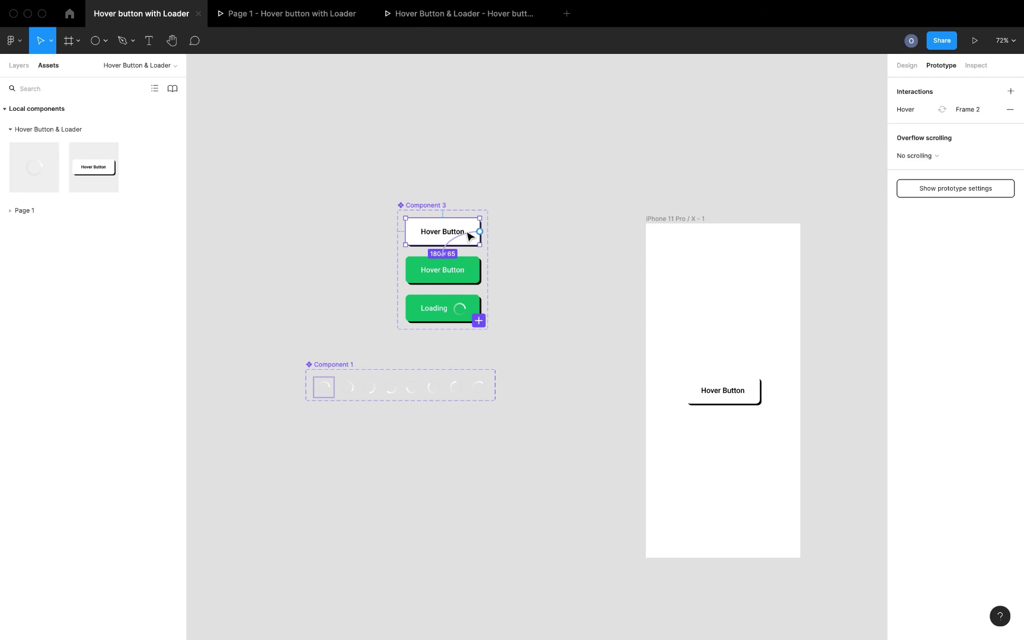
left_click(901, 67)
scroll(953, 516, "down", 2)
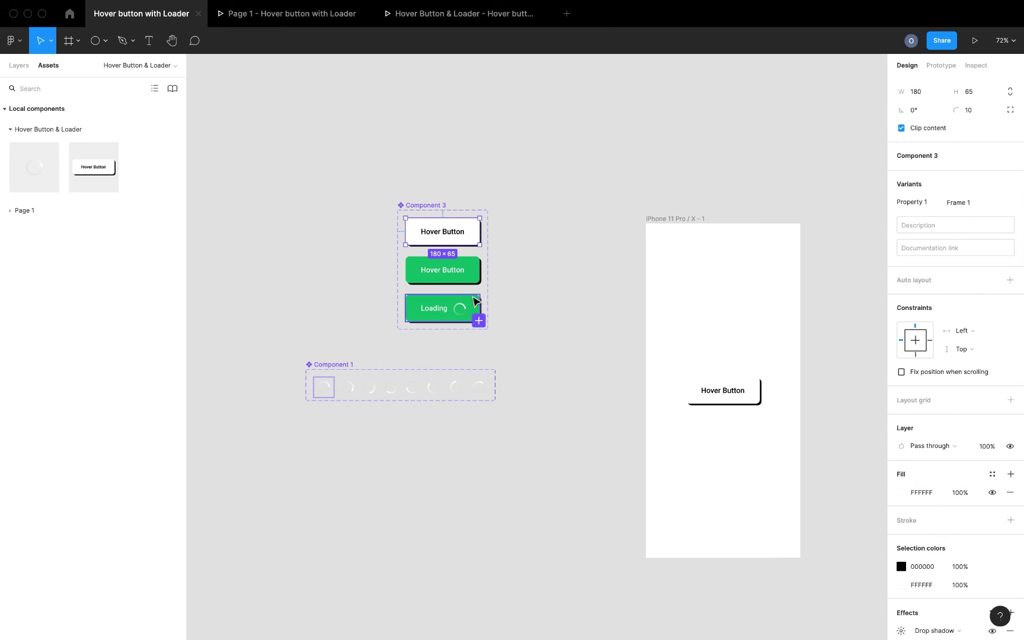
left_click(463, 277)
left_click(460, 313)
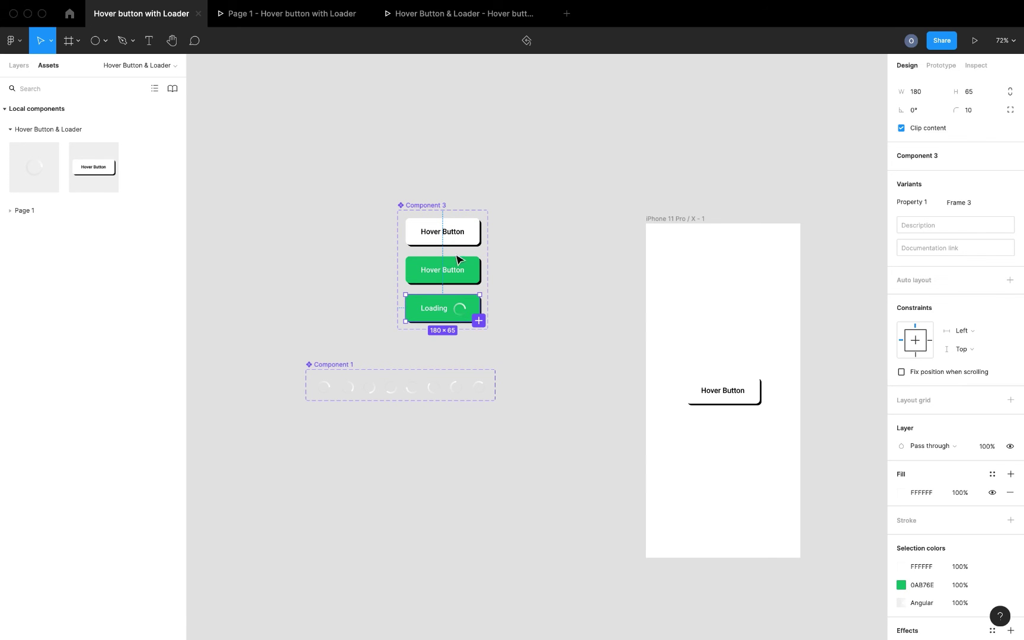
left_click(459, 277, "shift")
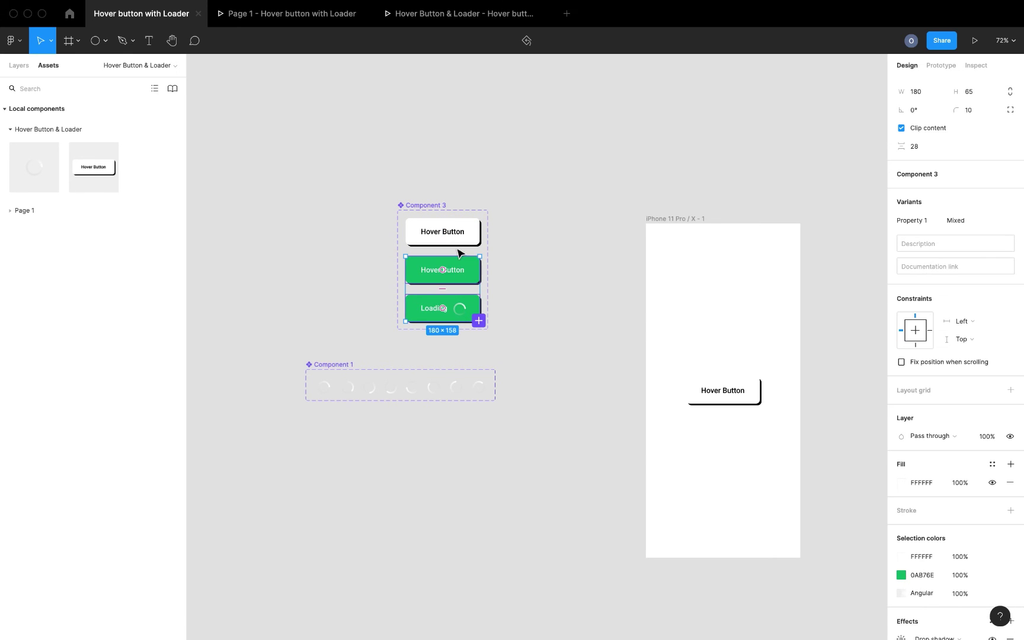
left_click(467, 238, "shift")
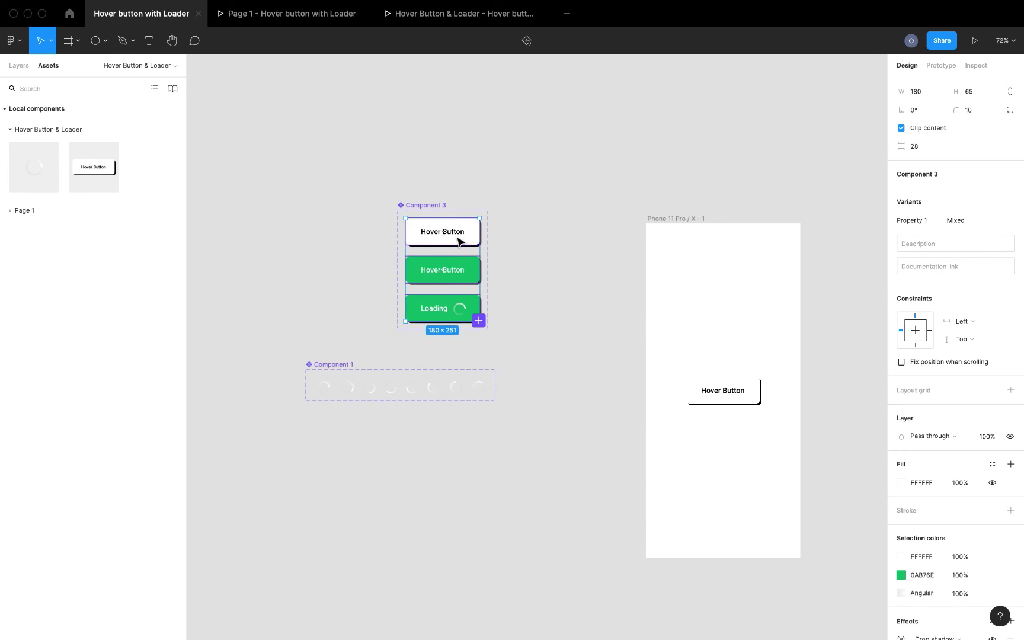
left_click(1010, 510)
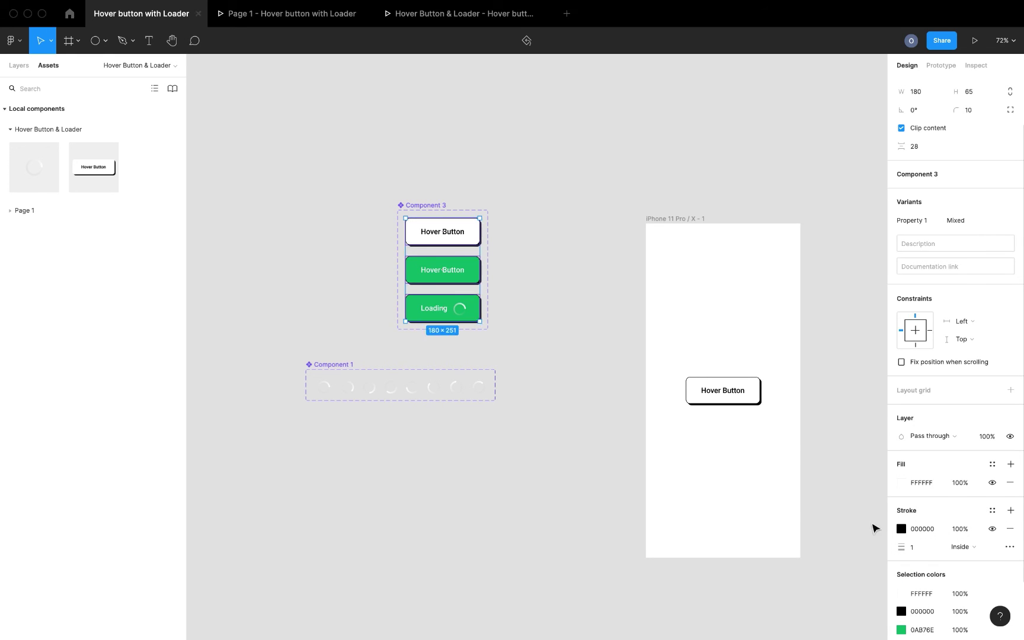
left_click(604, 415)
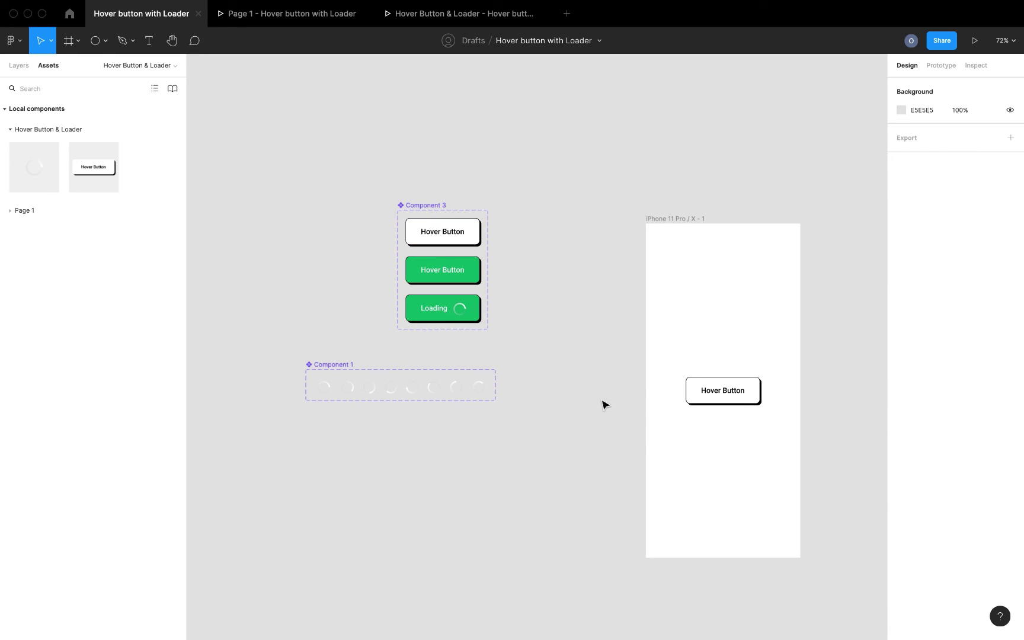
Step: Preview the iPhone 11 Pro / X - 1 frame as a prototype and test the button's tap interaction
left_click(675, 220)
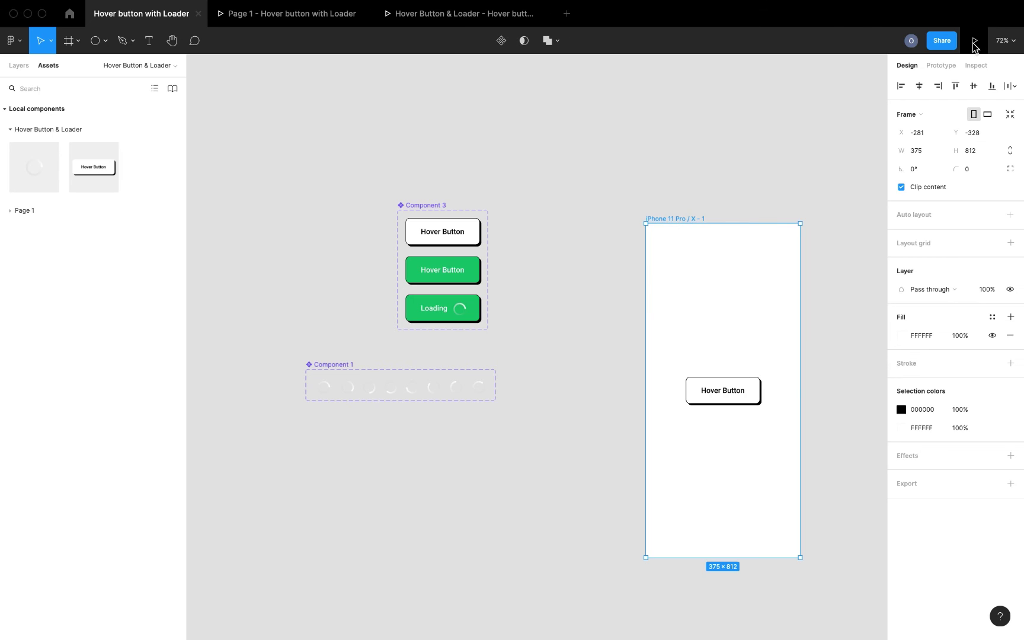
left_click(974, 40)
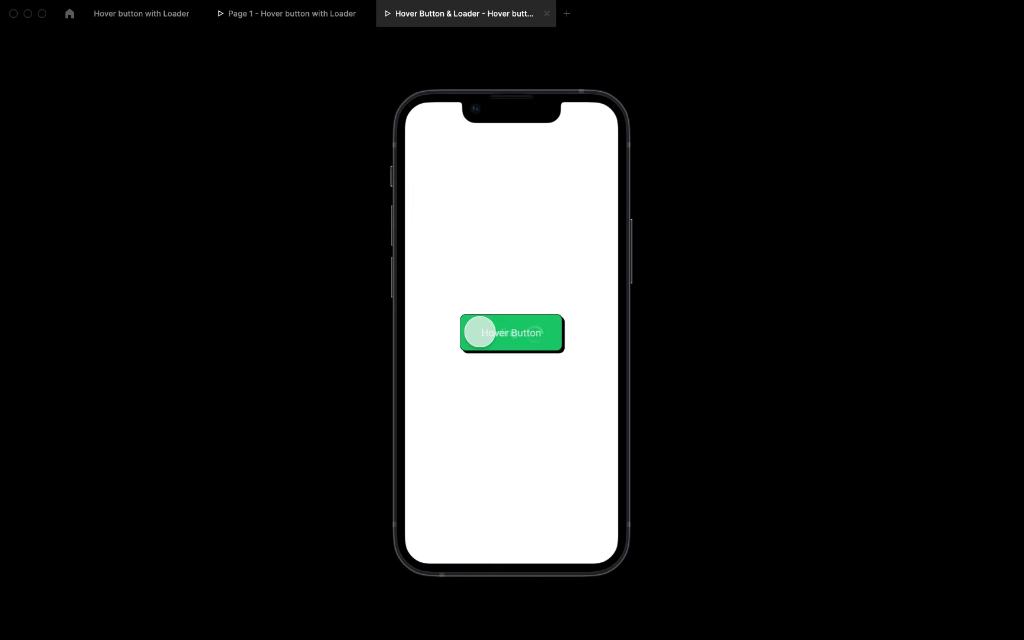
left_click(479, 331)
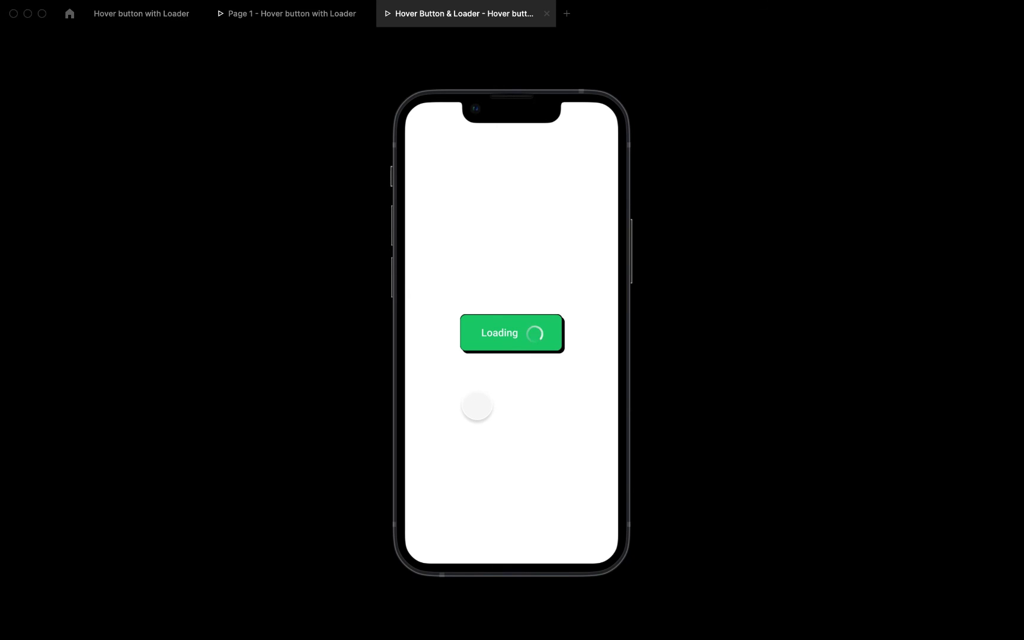